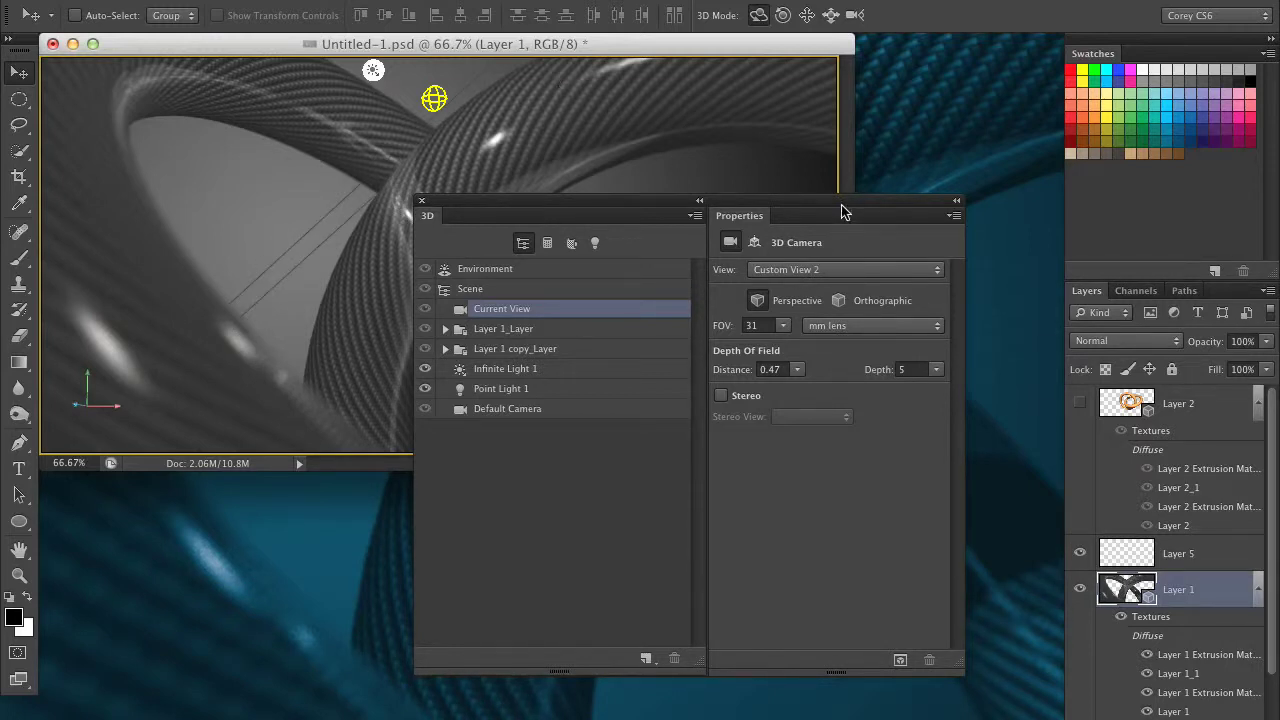
drag(823, 209, 812, 243)
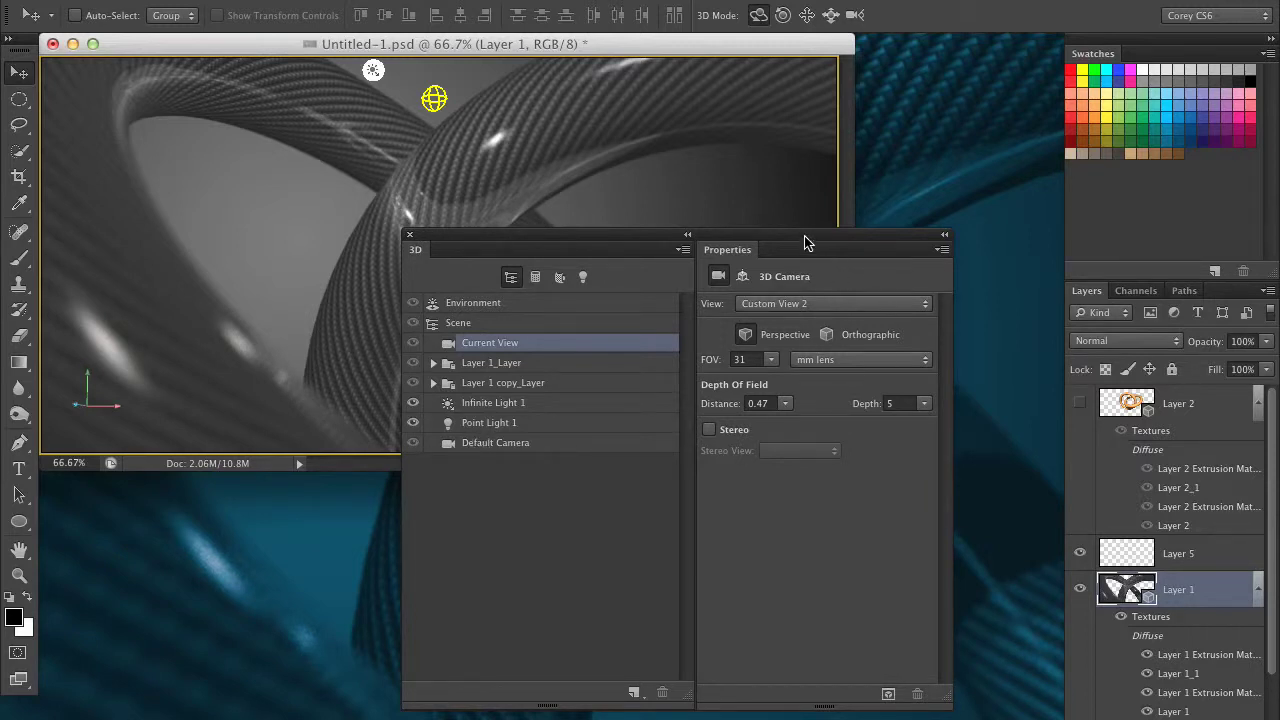
drag(806, 242, 829, 236)
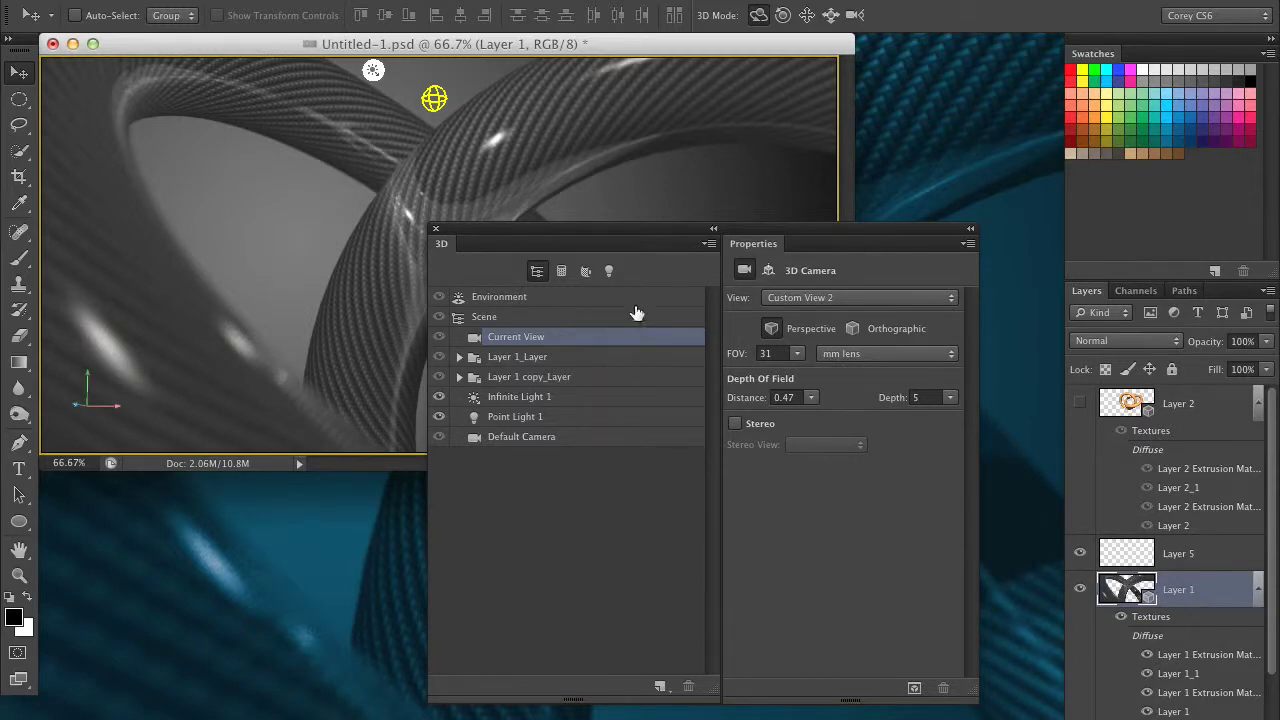
drag(700, 230, 565, 545)
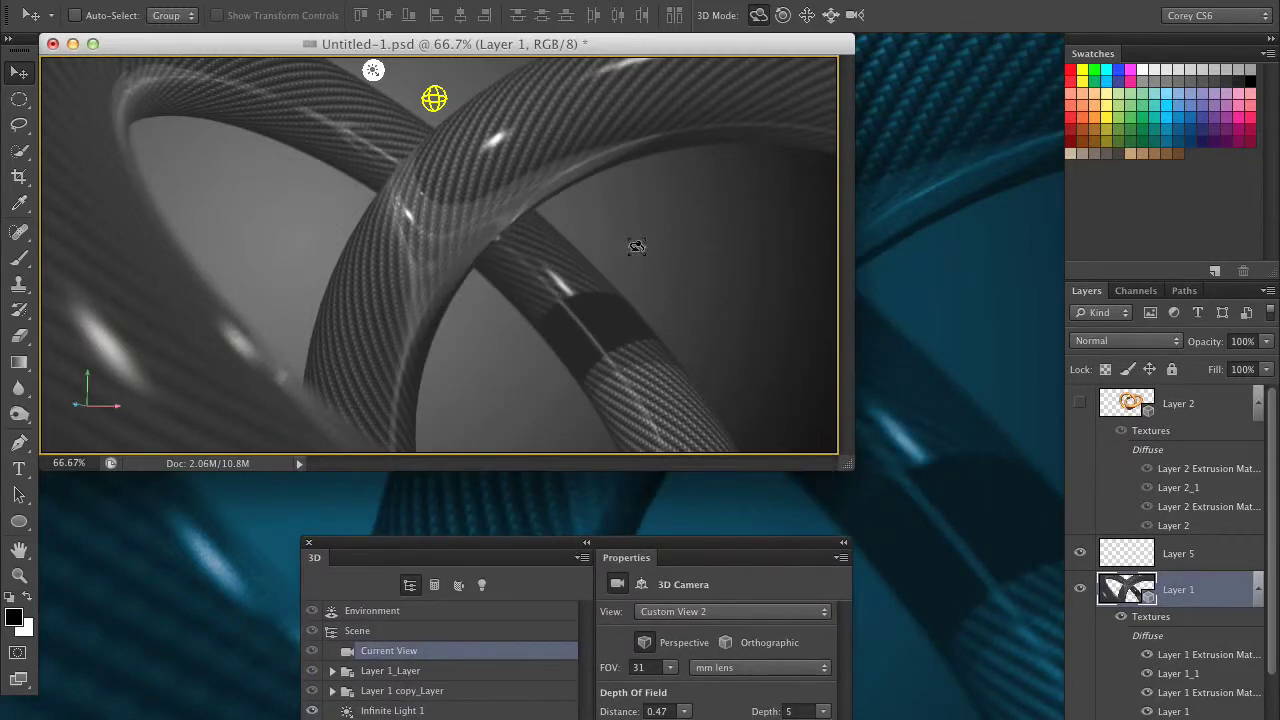
click(980, 341)
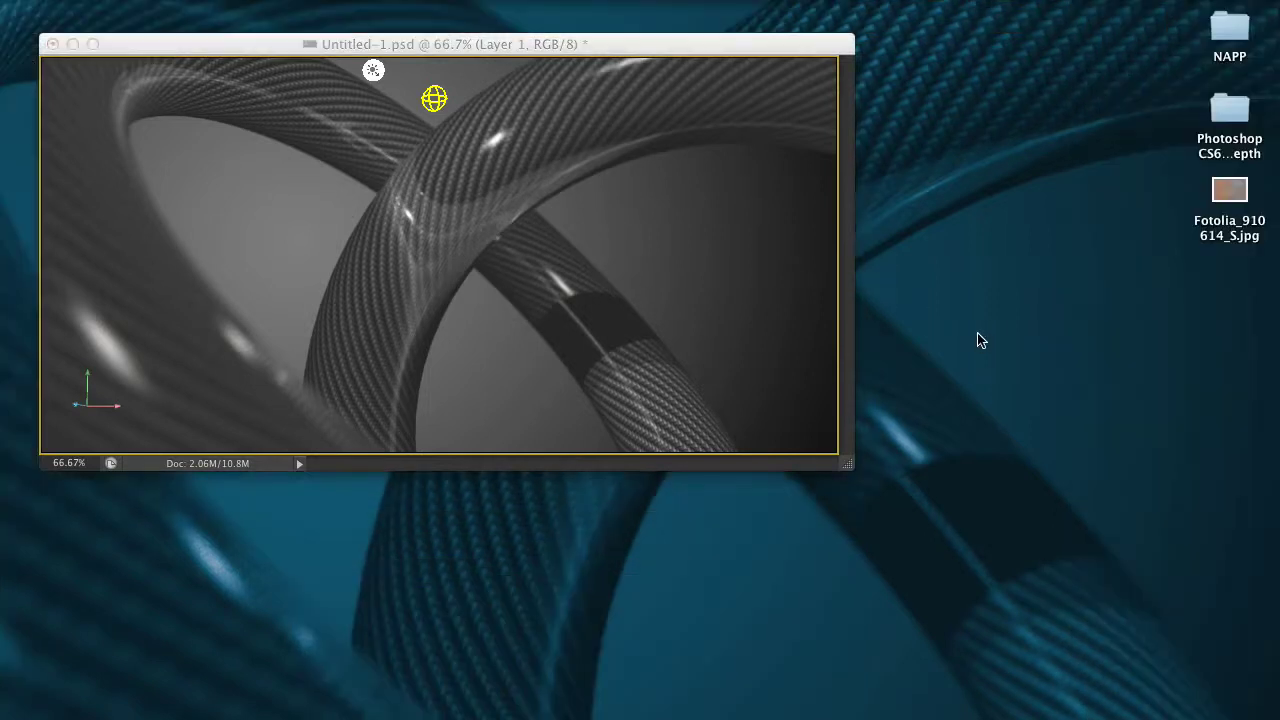
click(660, 268)
drag(748, 547, 887, 301)
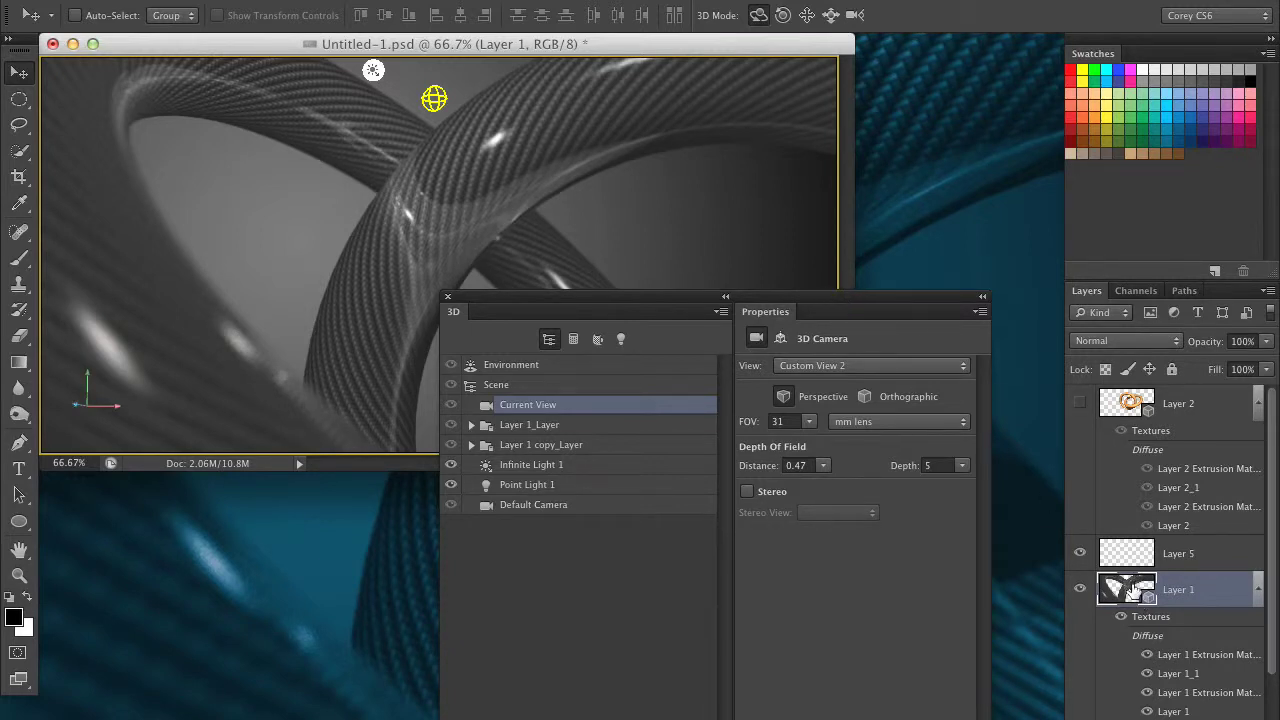
drag(820, 300, 870, 217)
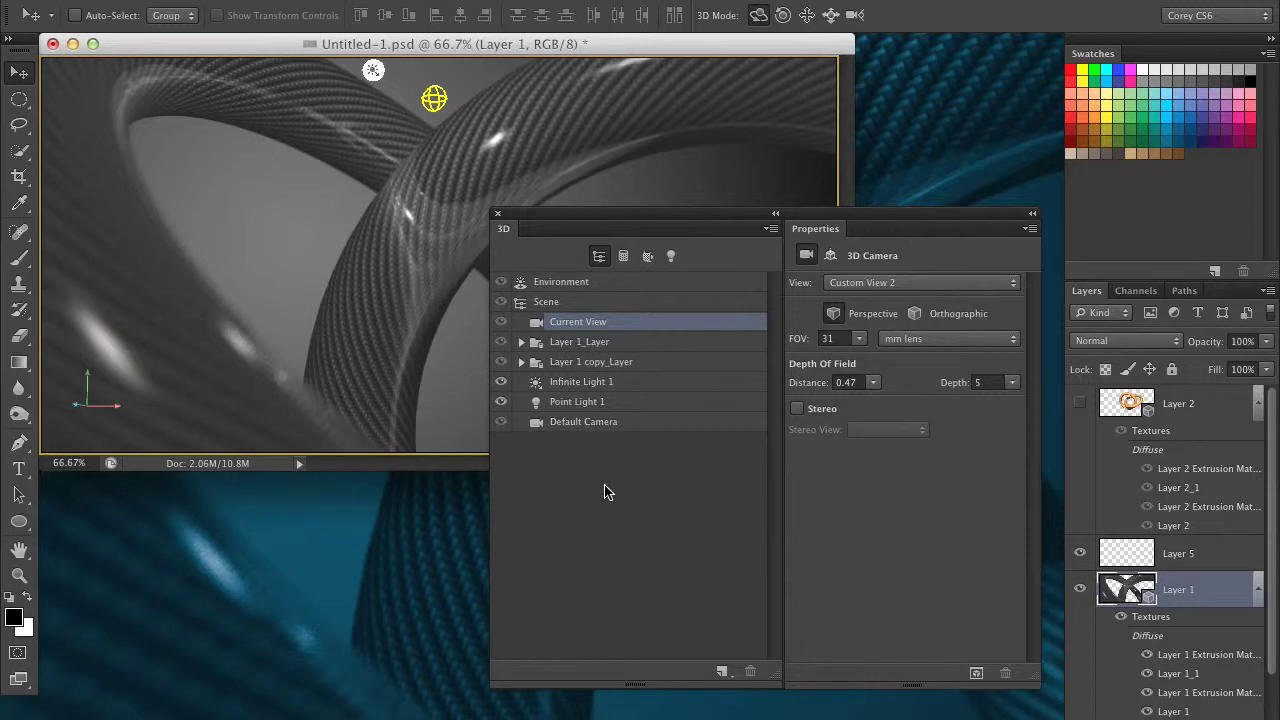
drag(668, 214, 634, 223)
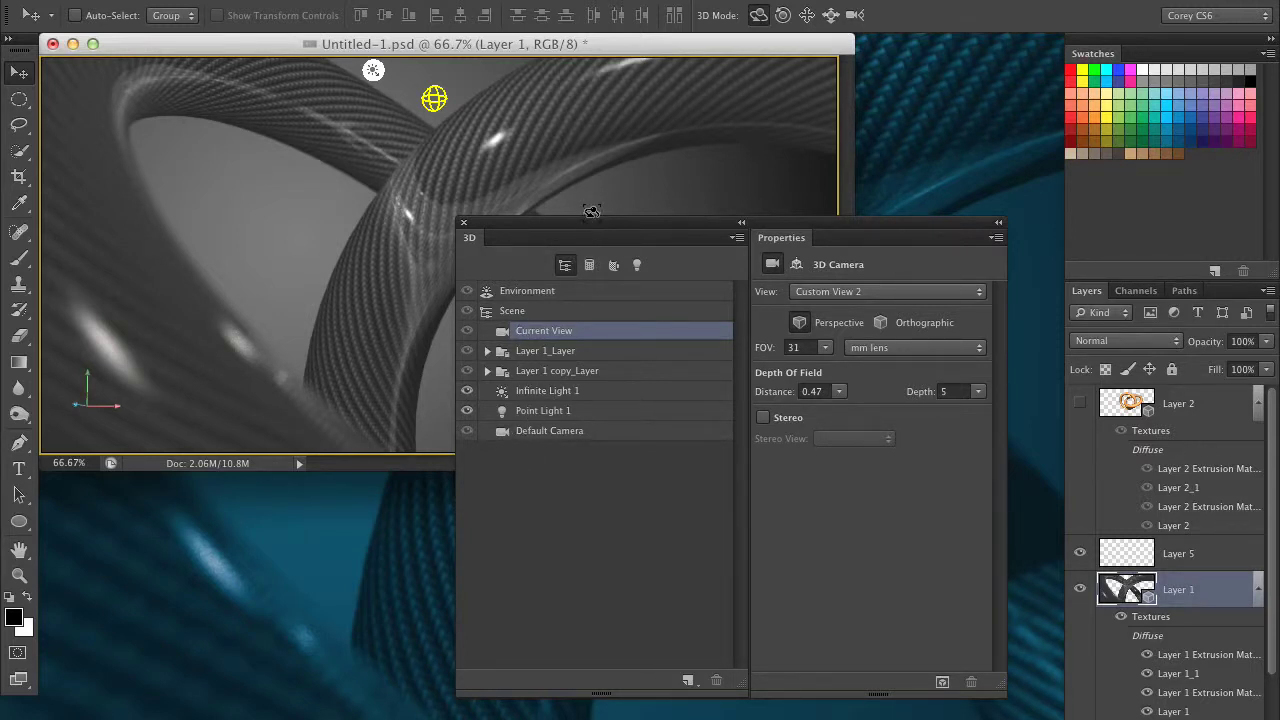
Filter the 3D scene list by meshes, materials and lights in turn, and return to the whole scene.
click(589, 265)
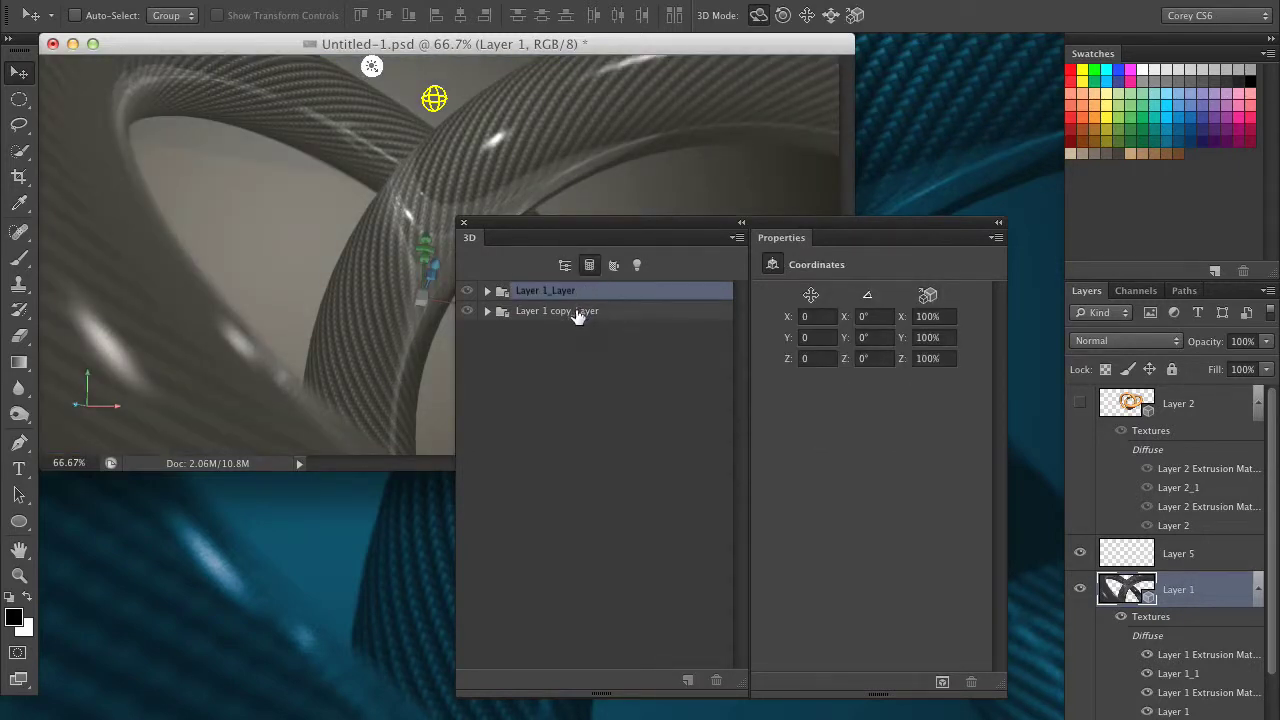
click(614, 266)
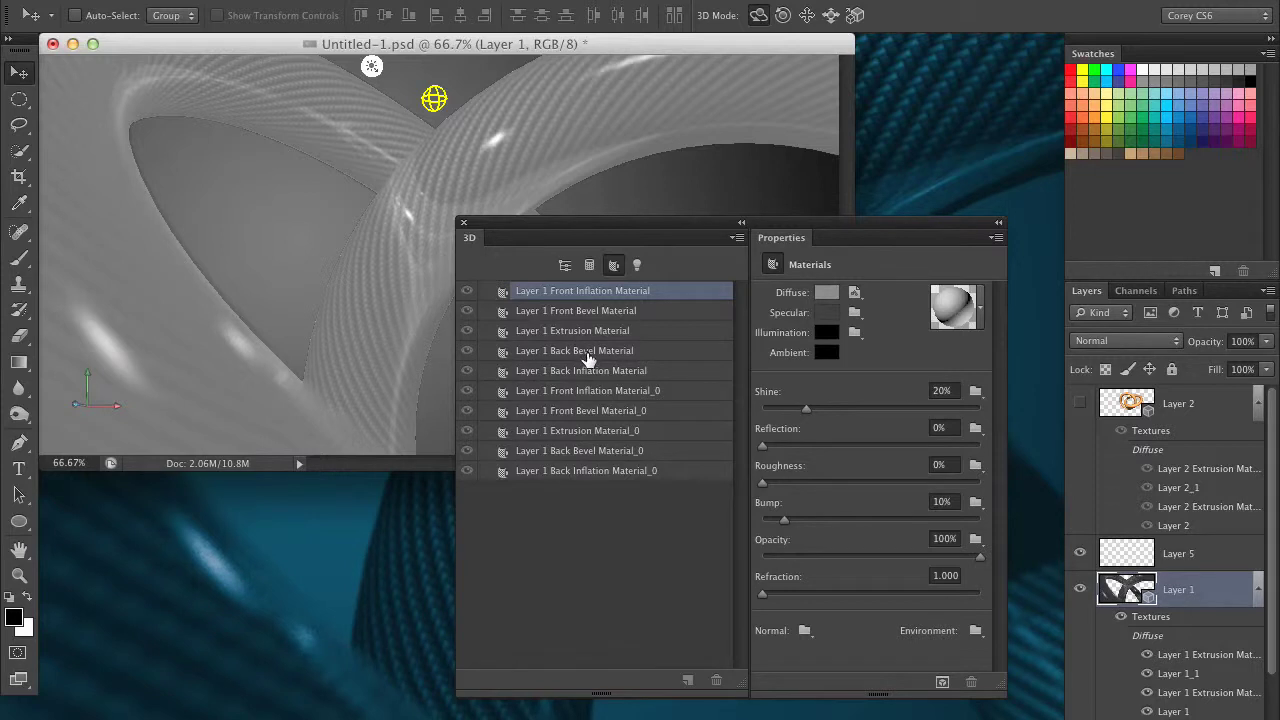
click(636, 266)
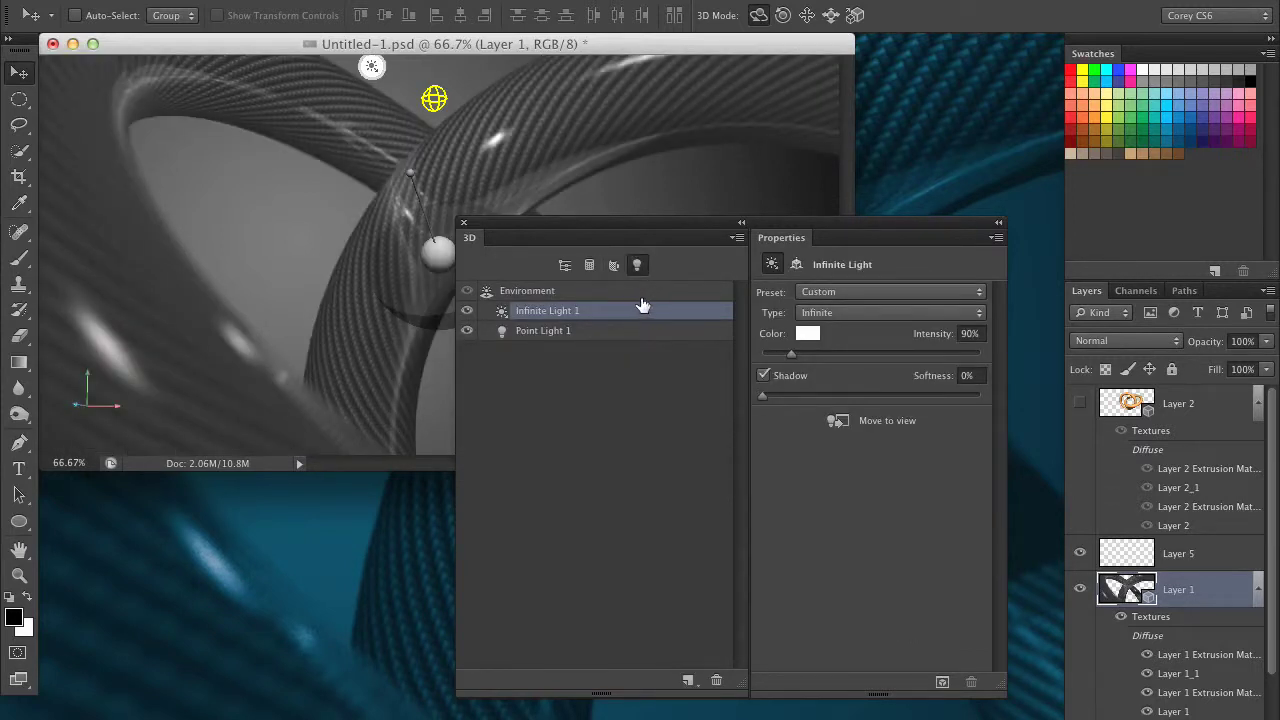
click(573, 265)
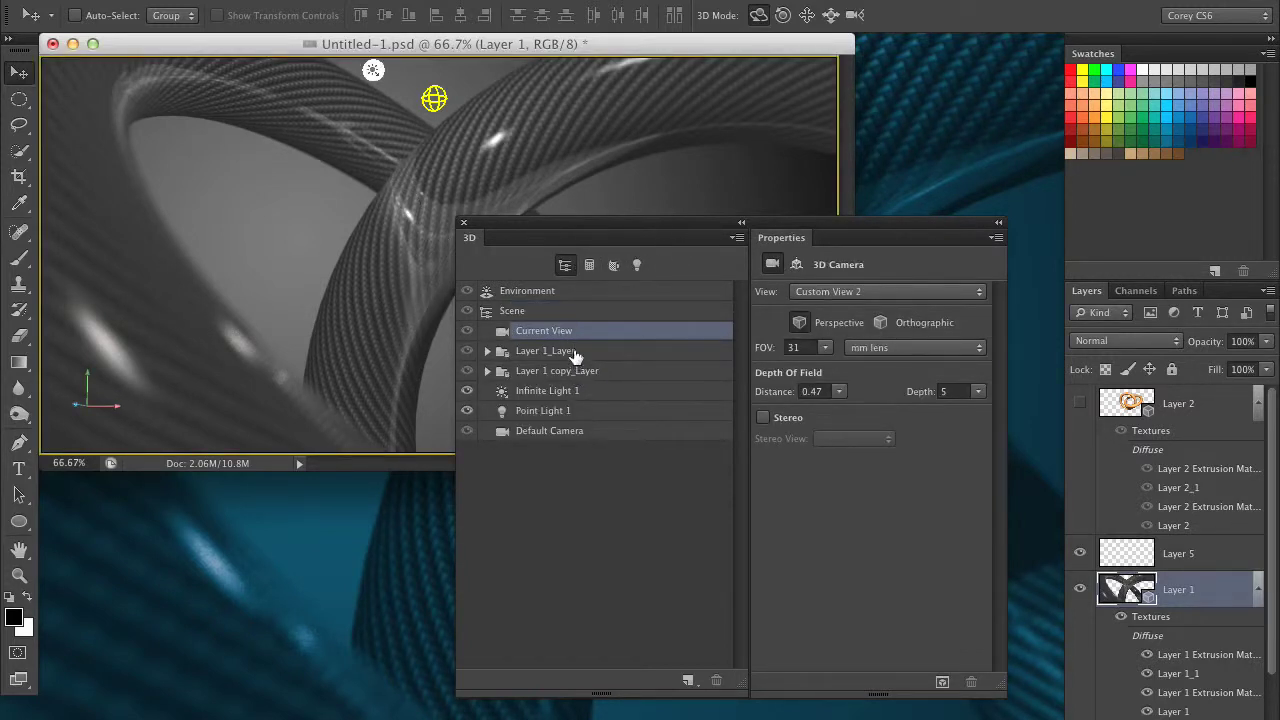
Examine the properties of Environment, Scene, Current View, Layer 1_Layer and Layer 1 copy_Layer in the 3D scene.
click(582, 292)
click(596, 313)
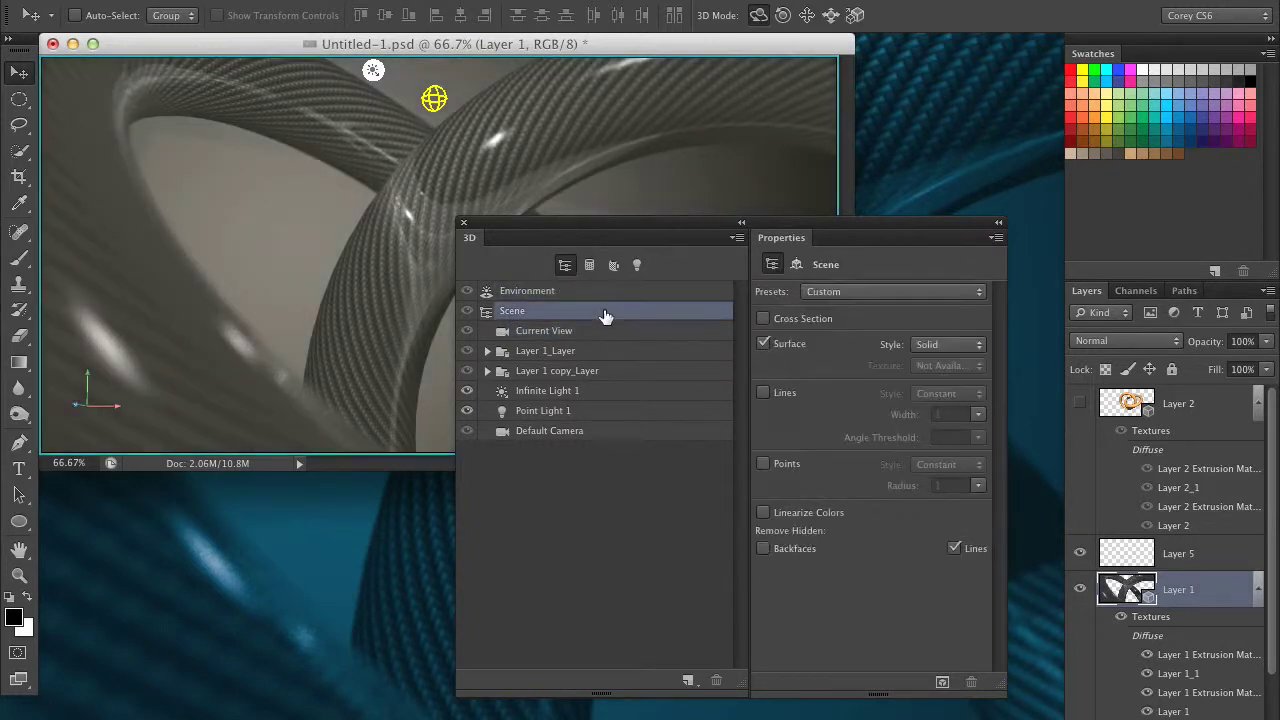
click(612, 334)
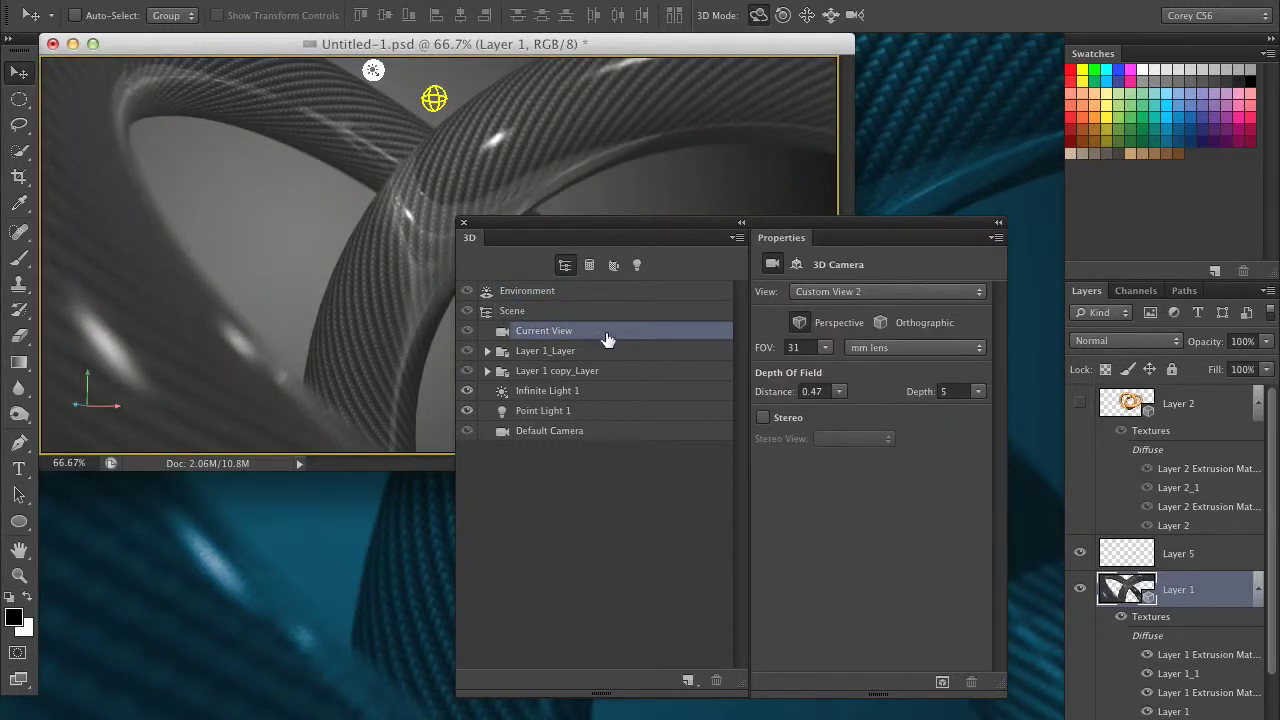
click(590, 354)
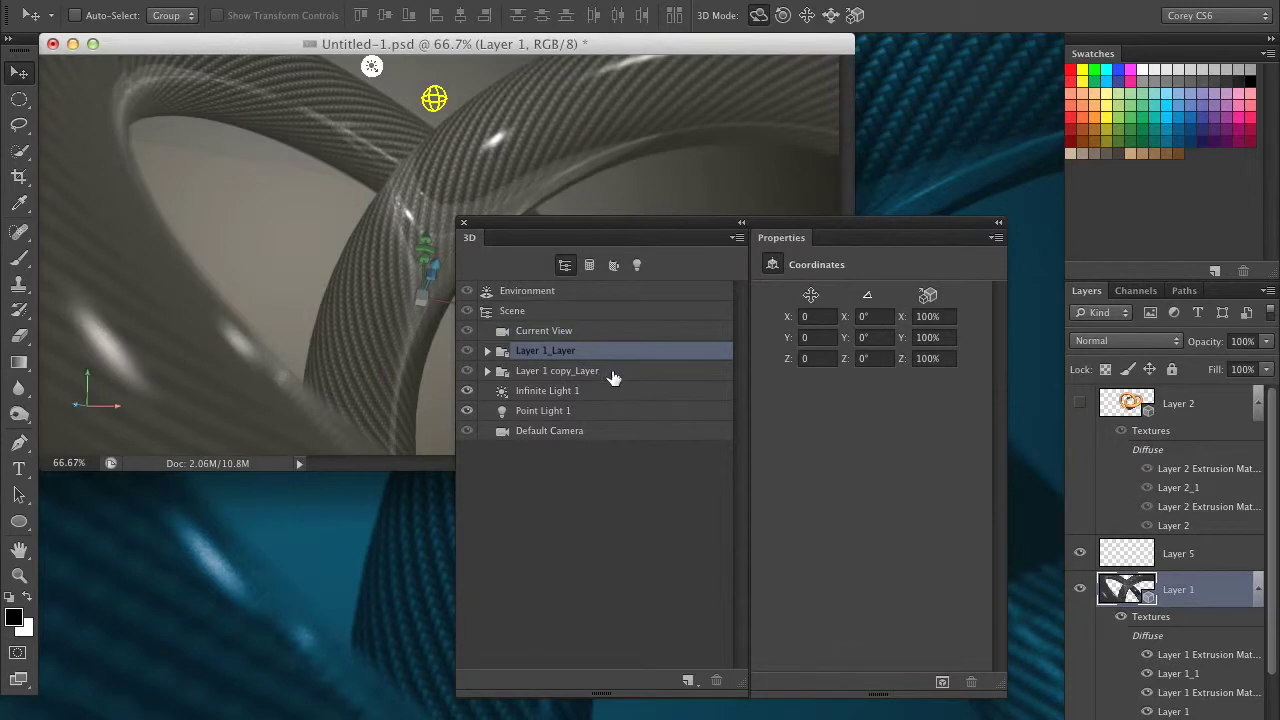
click(613, 374)
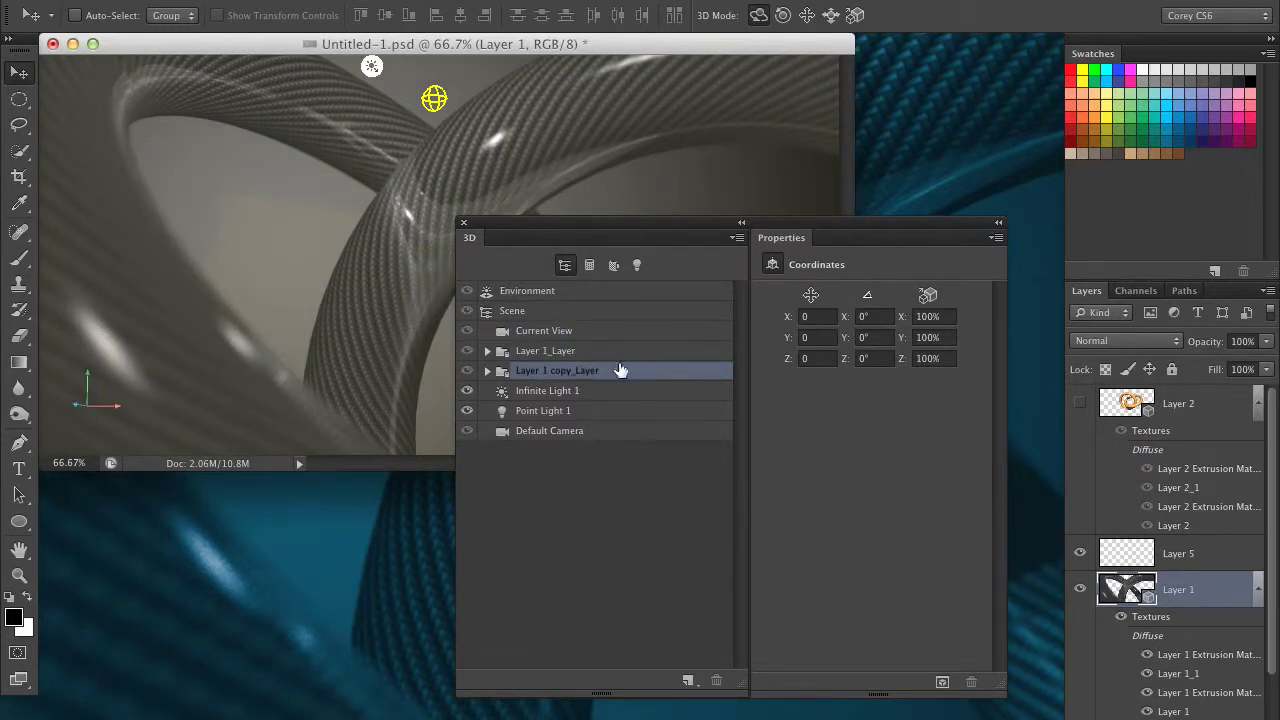
Float the layer list next to the 3D scene list and enlarge it to show Layer 1 and the layers below.
drag(1088, 291, 200, 205)
drag(370, 367, 370, 599)
scroll(362, 450, down, 5)
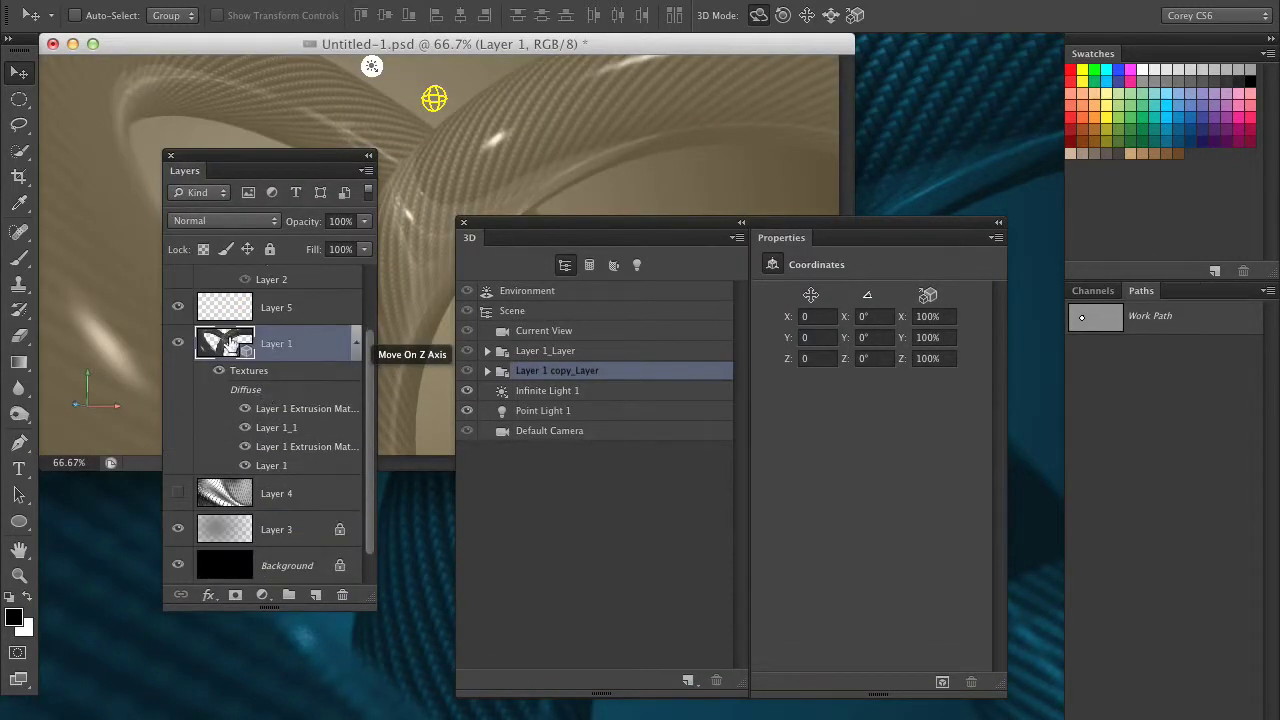
drag(567, 226, 586, 217)
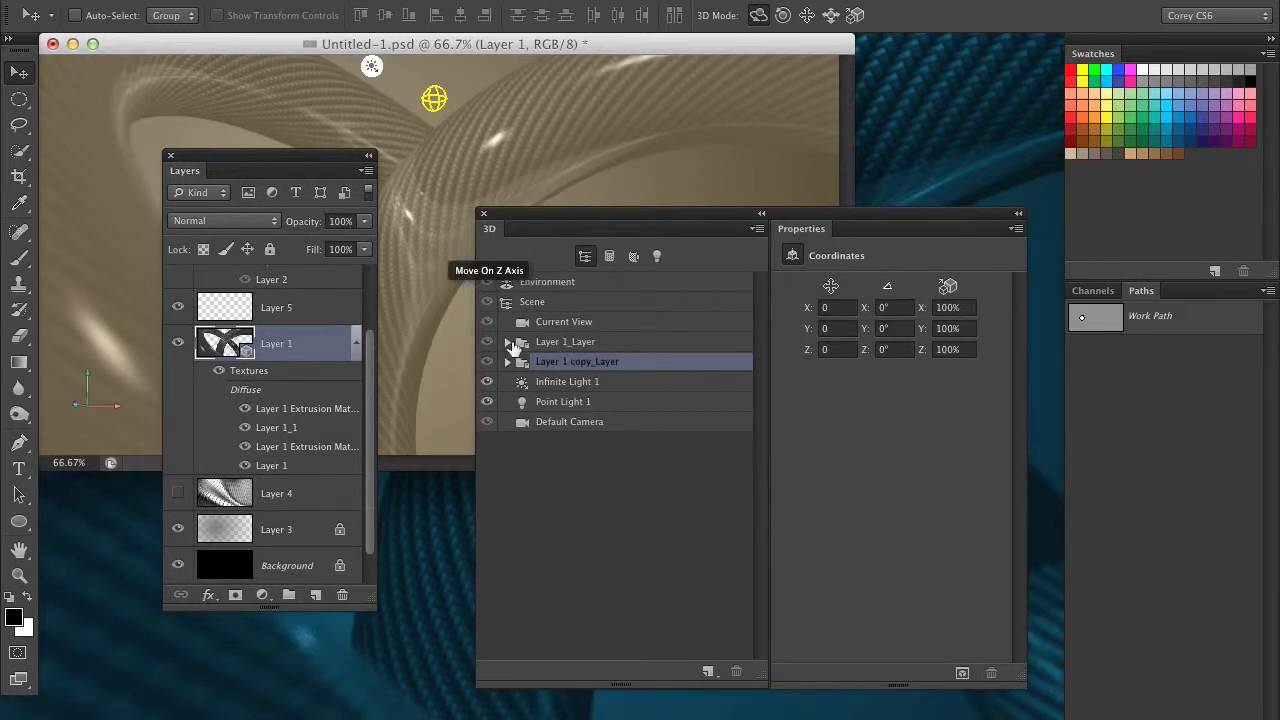
Expand Layer 1_Layer and Layer 1 copy_Layer to examine their meshes, materials and constraints, and collapse both groups.
click(507, 342)
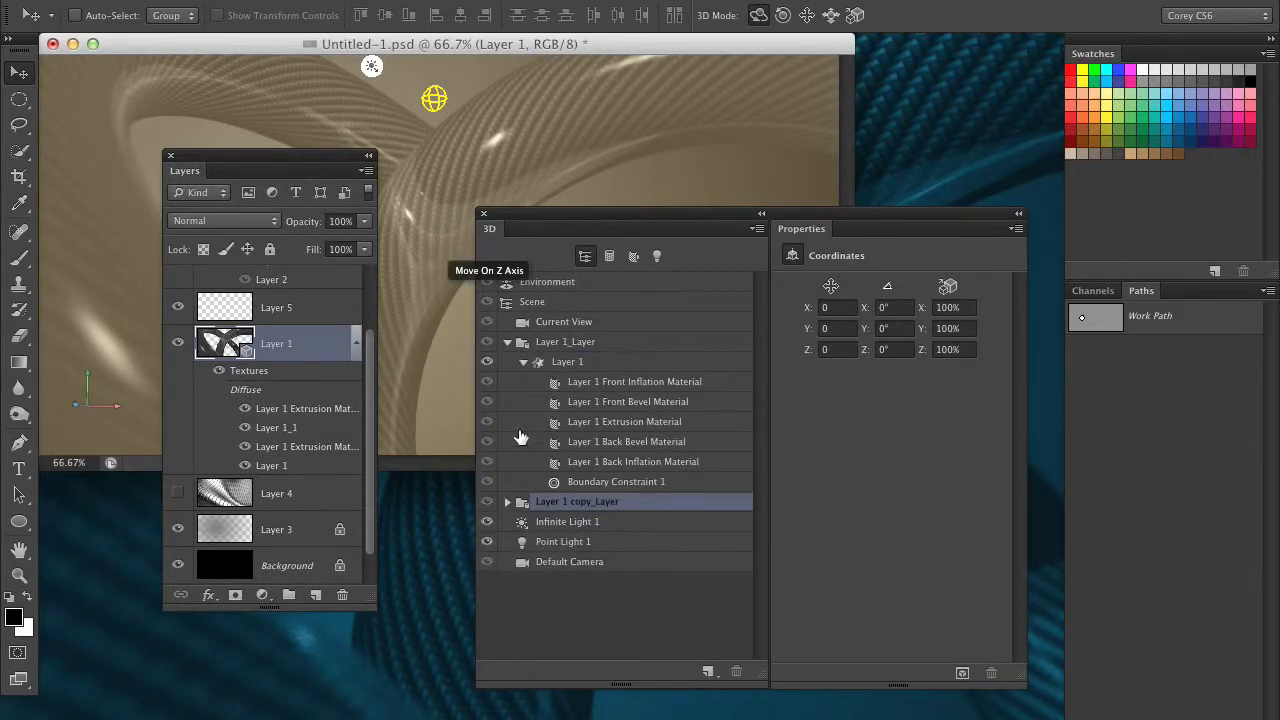
click(507, 501)
drag(634, 223, 624, 95)
drag(748, 543, 742, 698)
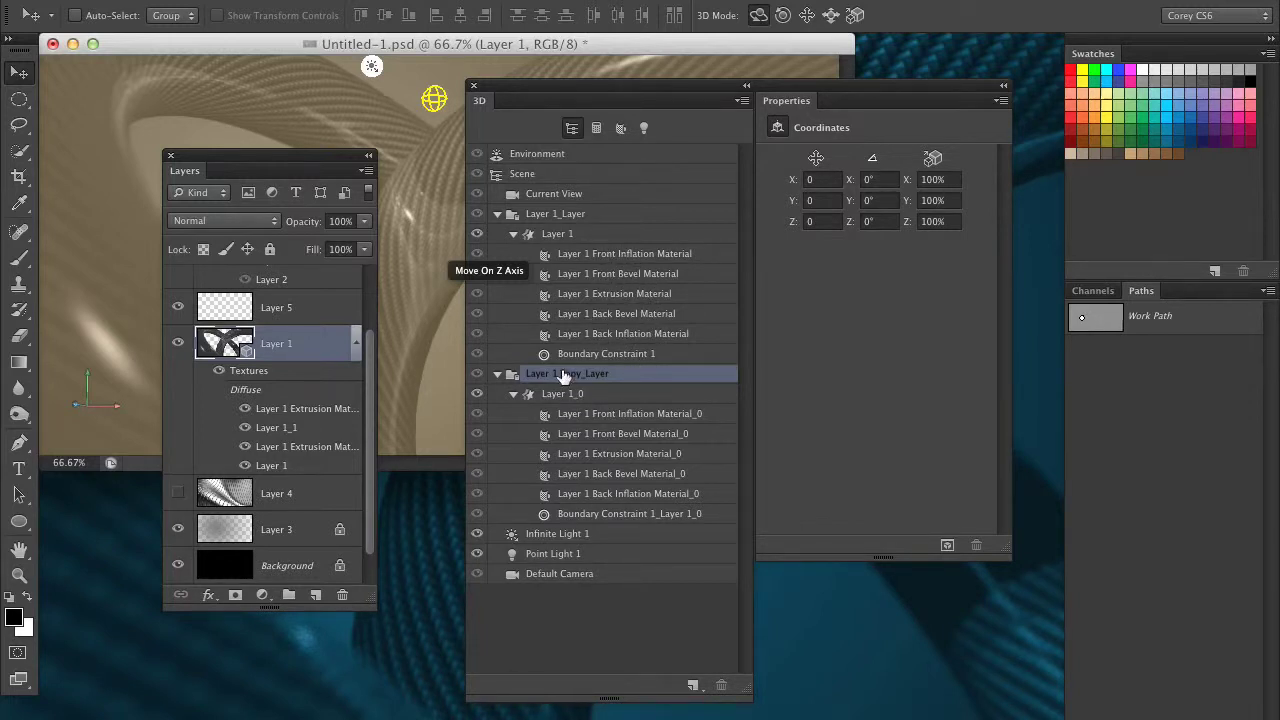
click(508, 240)
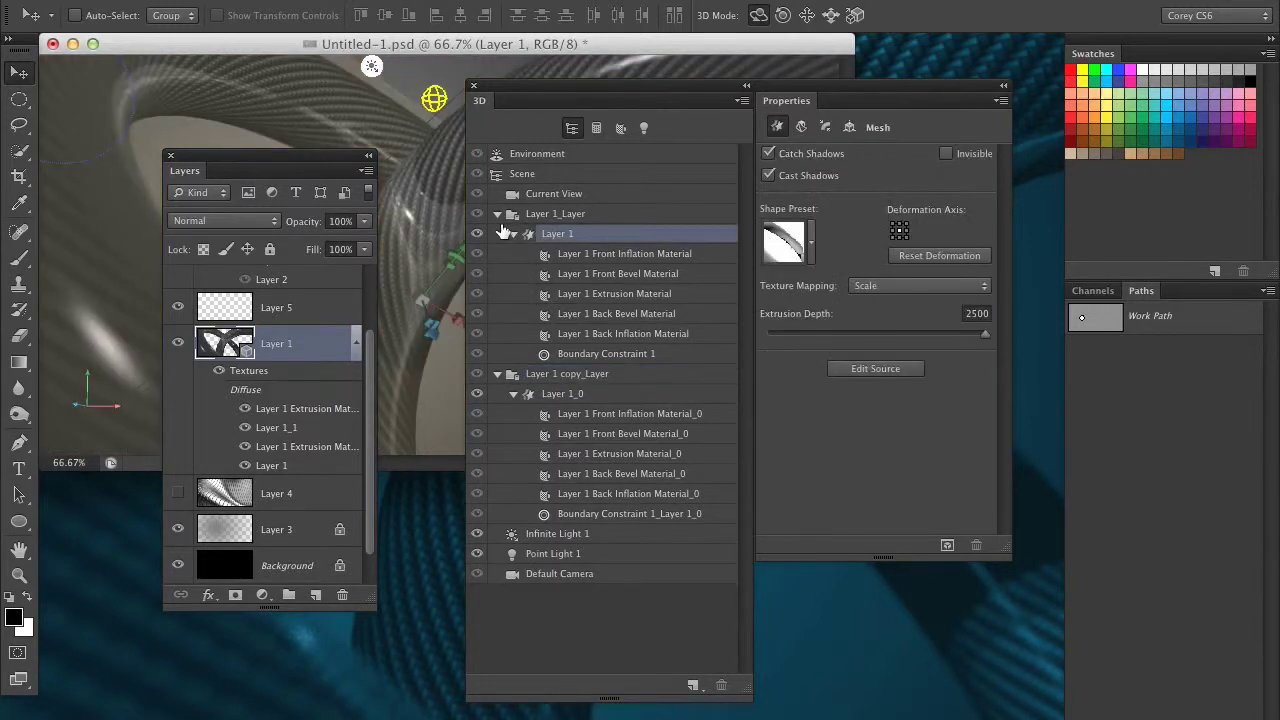
click(497, 215)
click(498, 235)
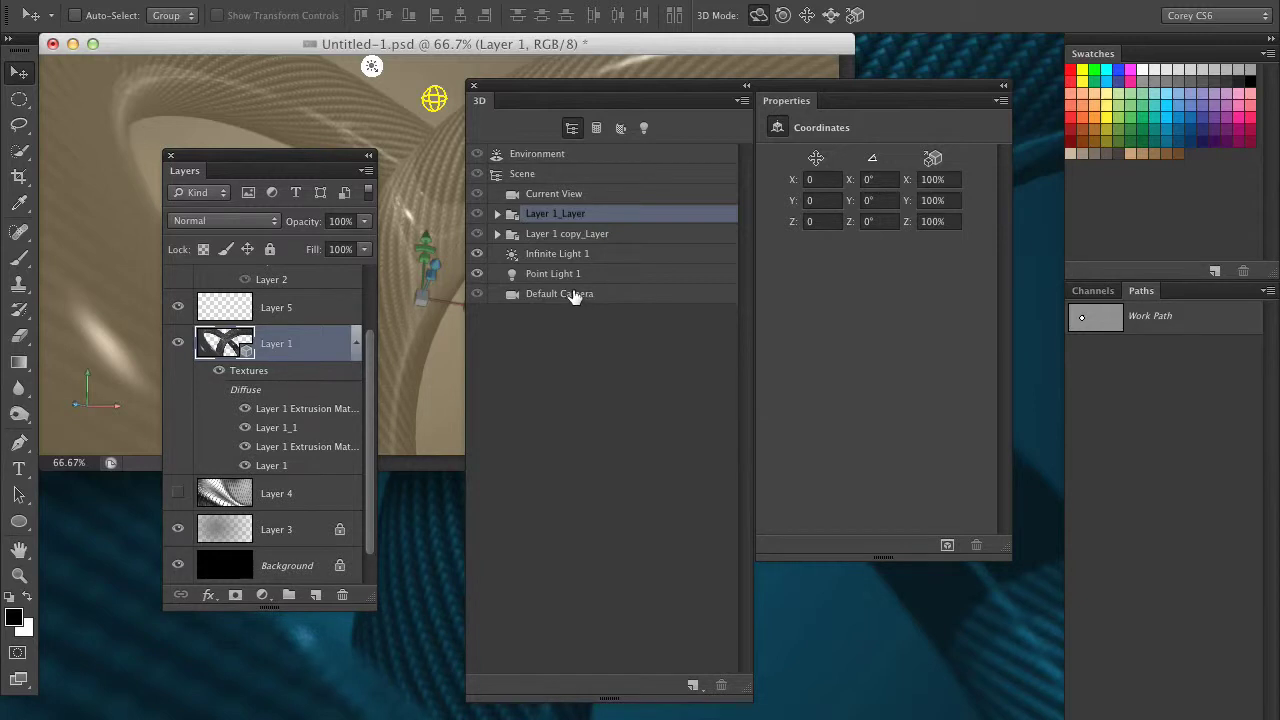
Shorten the 3D scene list and examine the settings of Infinite Light 1 and Point Light 1.
drag(571, 104, 674, 131)
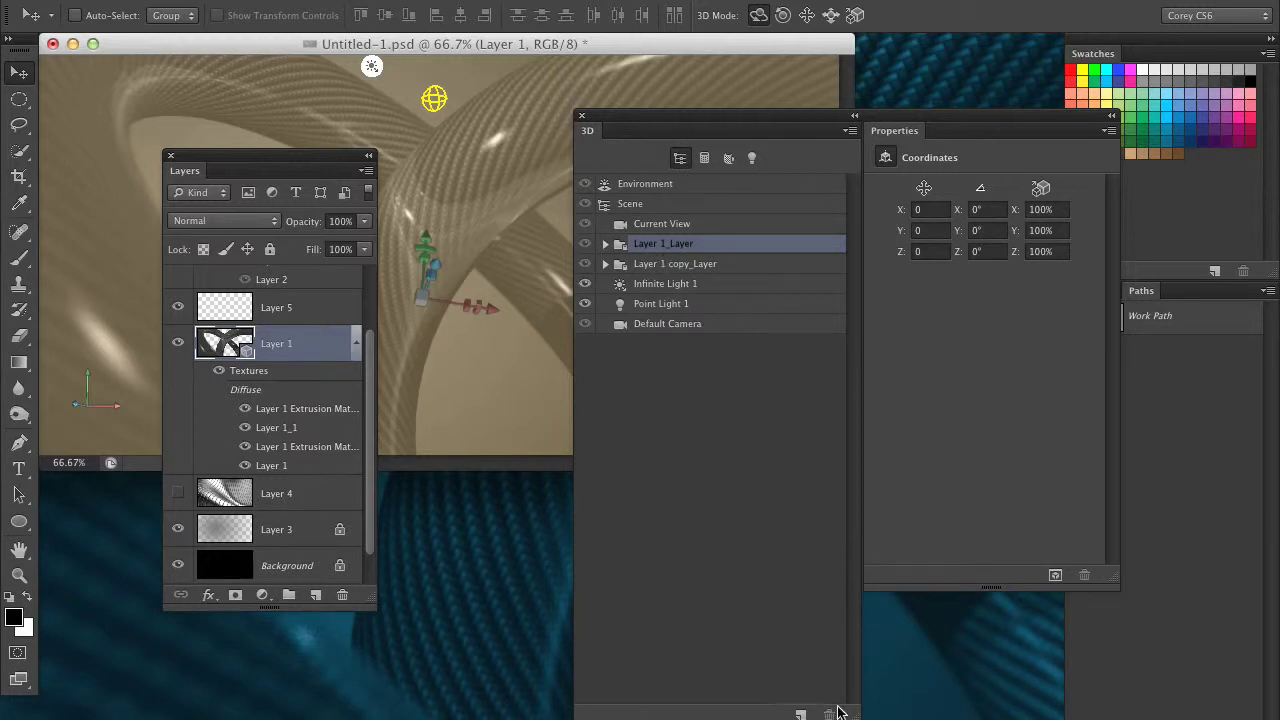
drag(848, 716, 843, 590)
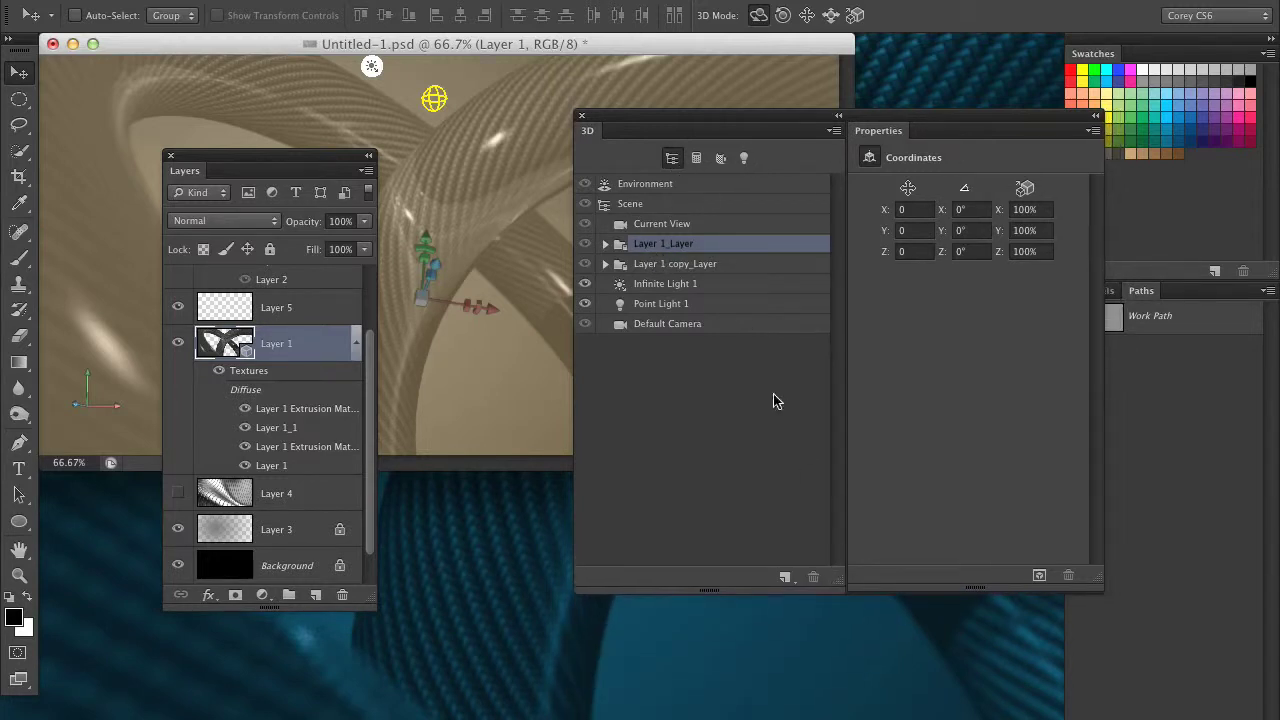
click(672, 287)
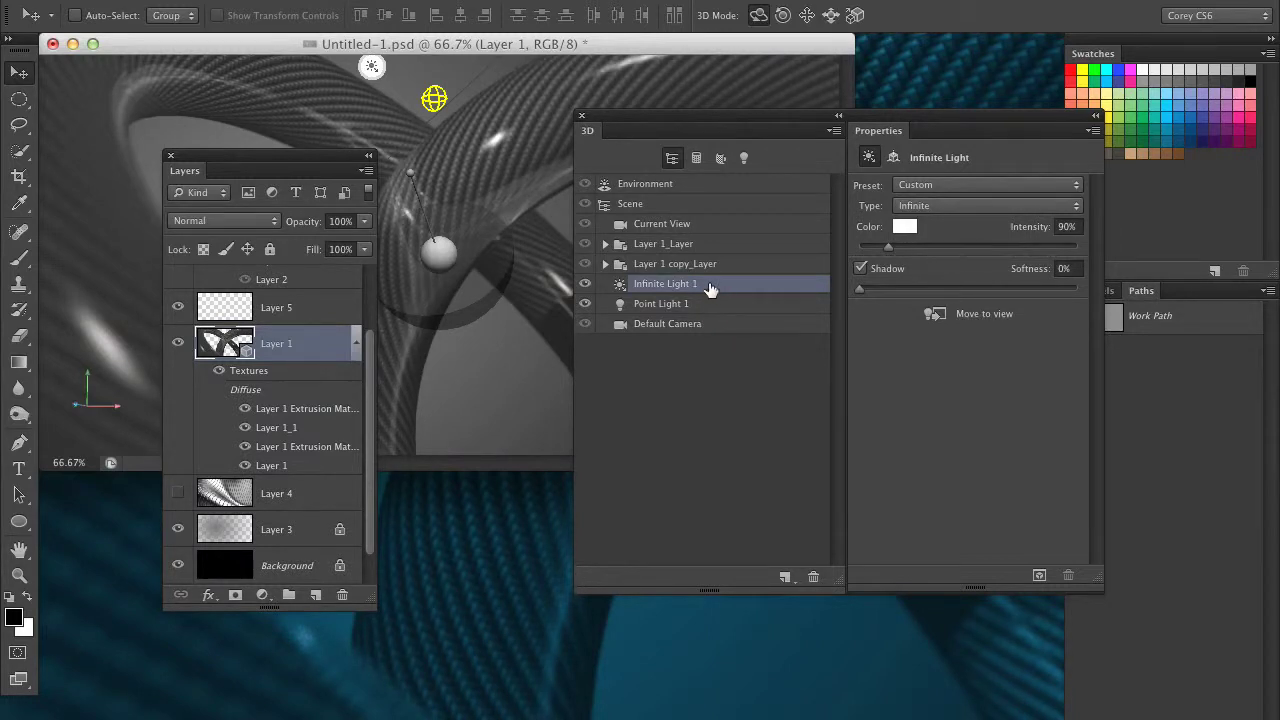
click(712, 306)
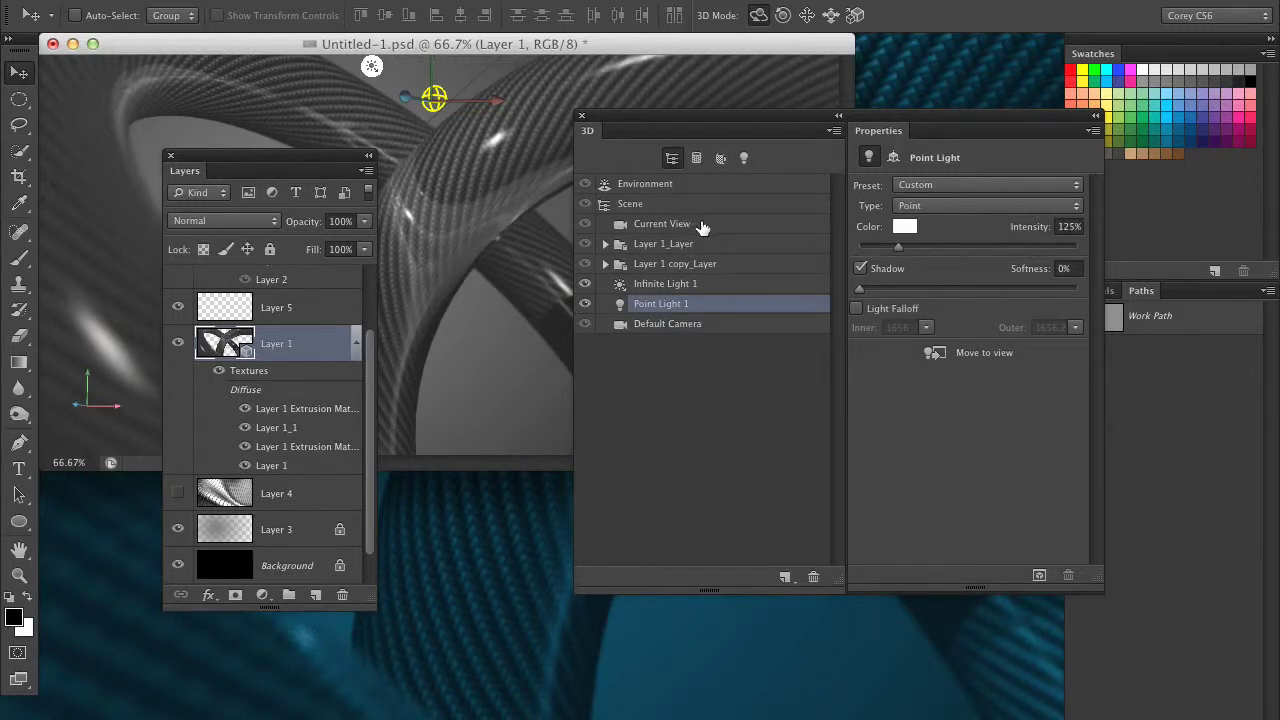
Compare the camera properties of Current View with the render properties of Scene.
drag(711, 115, 628, 129)
click(619, 239)
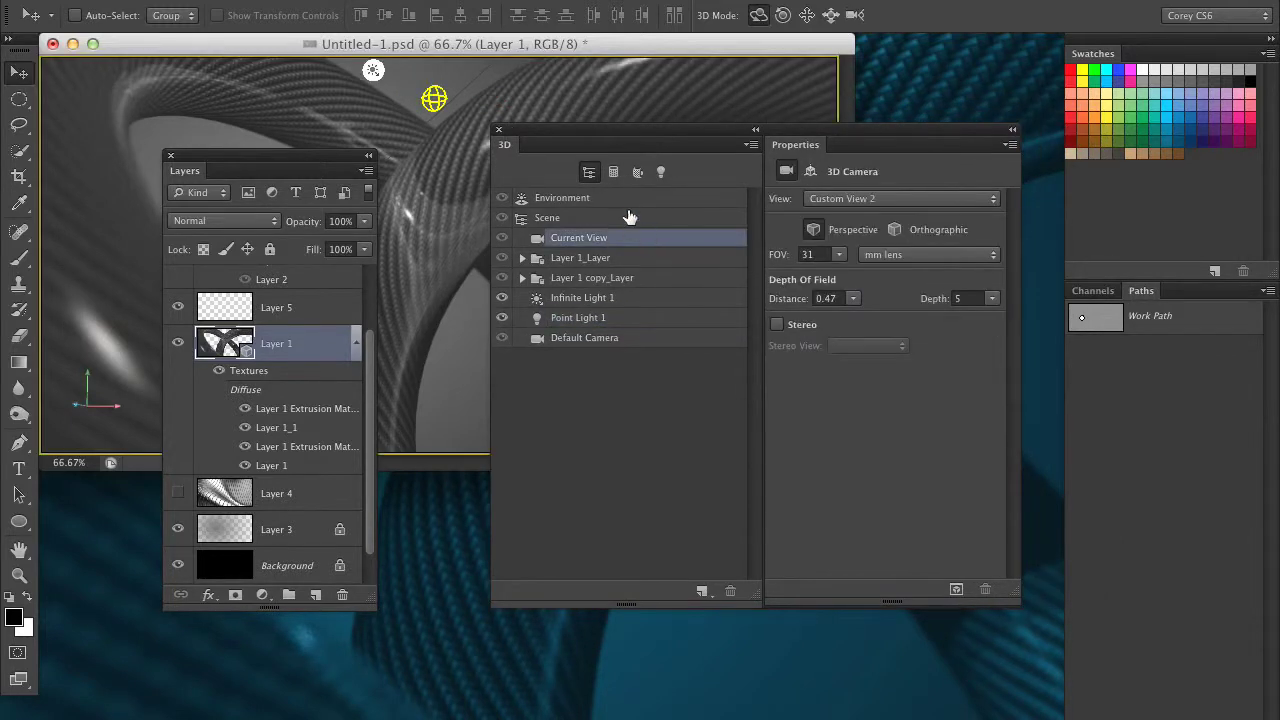
click(658, 220)
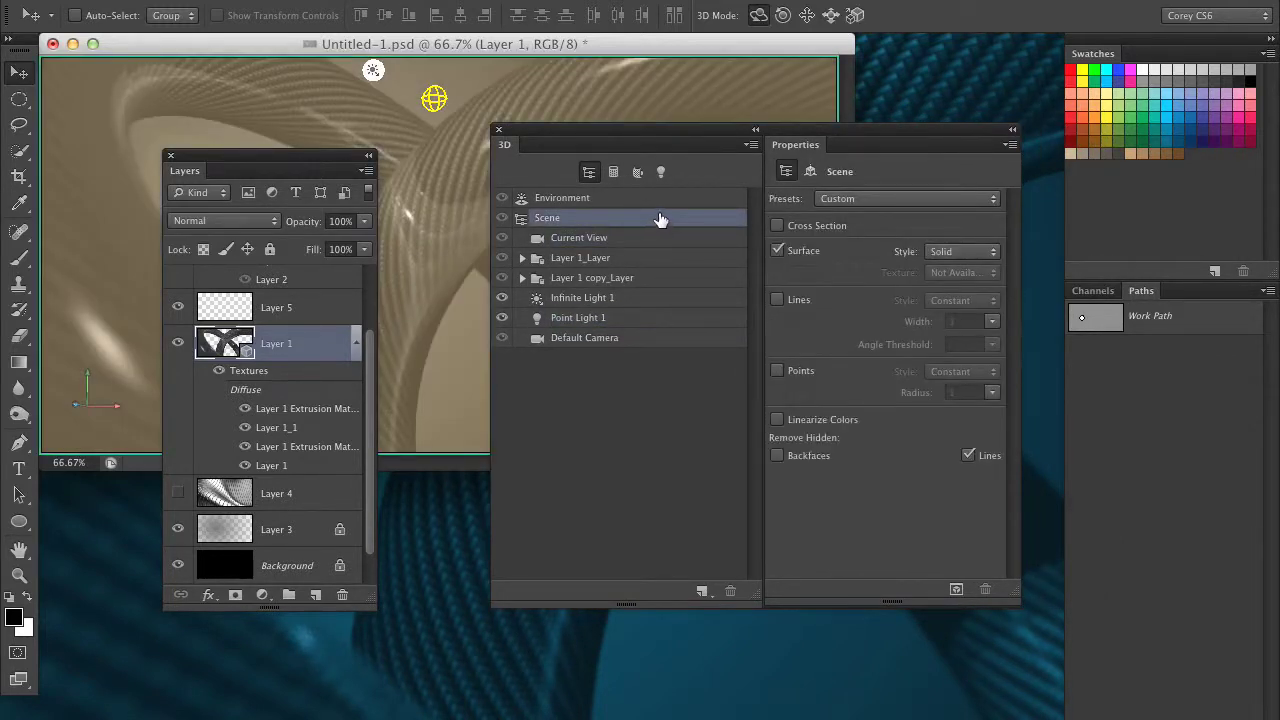
click(641, 240)
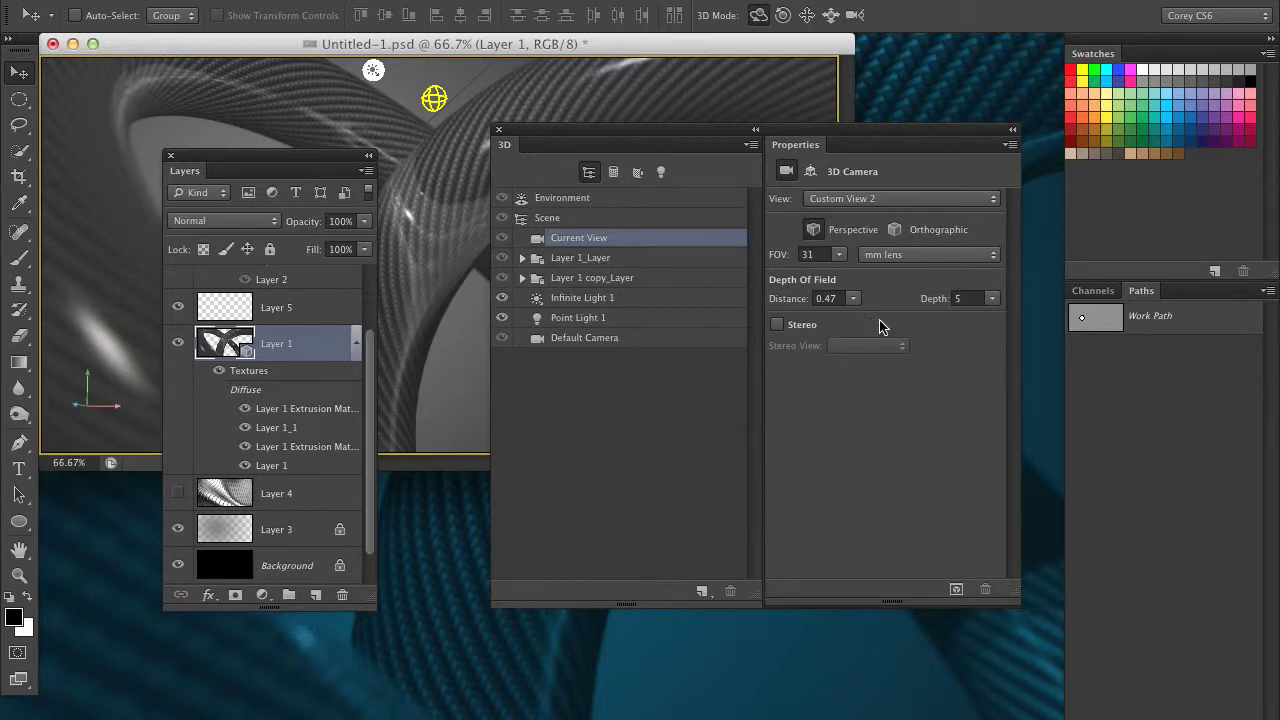
drag(565, 140, 595, 232)
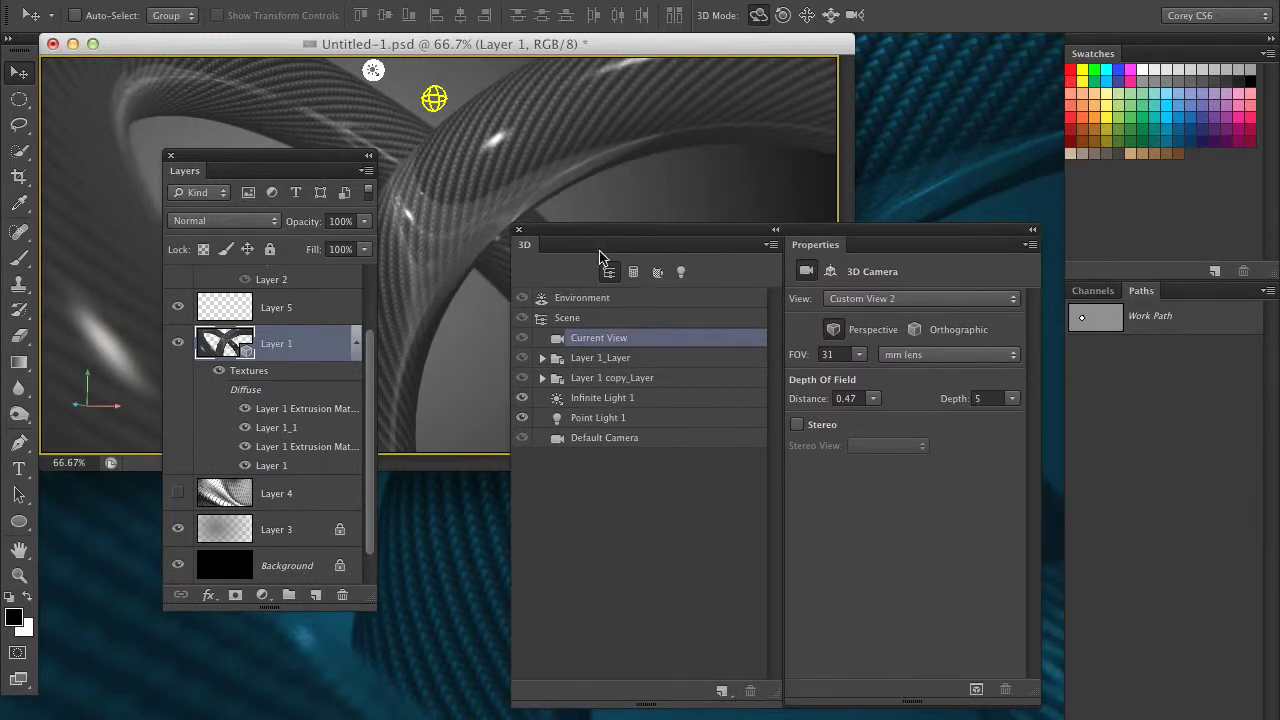
Expand Layer 1_Layer, examine the mesh properties of Layer 1 against the artwork, and collapse the group.
click(645, 360)
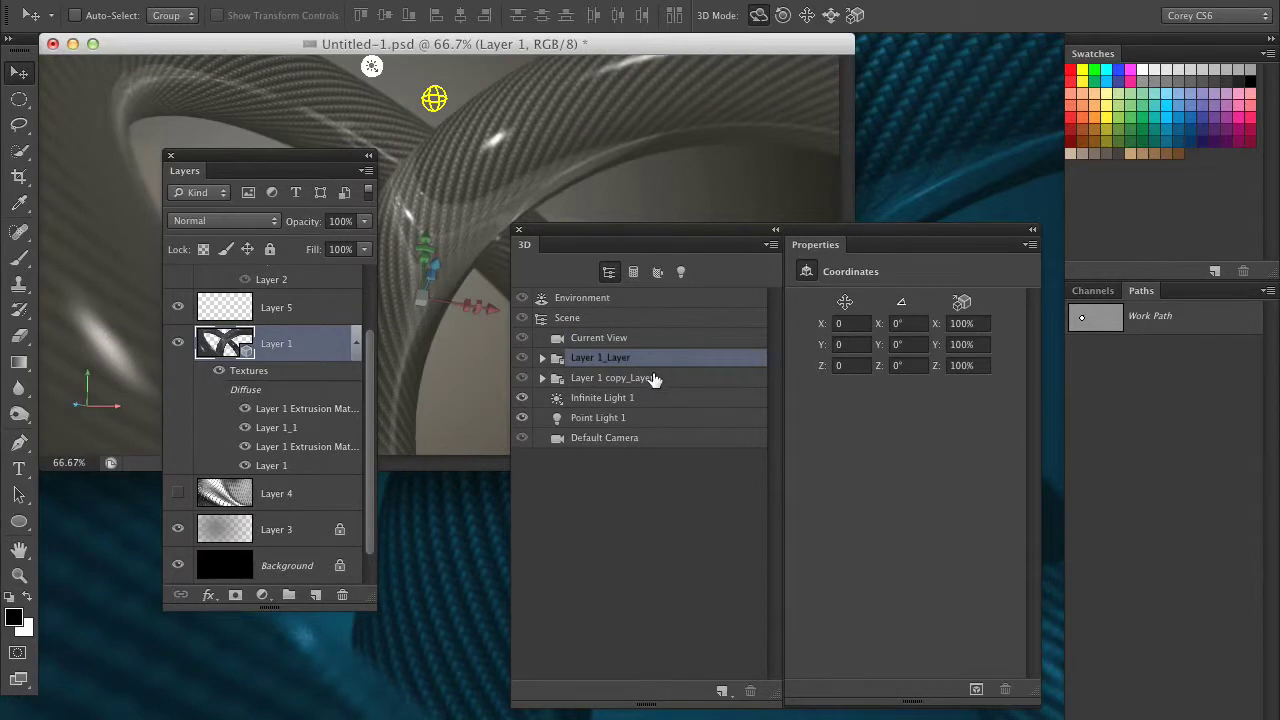
click(542, 358)
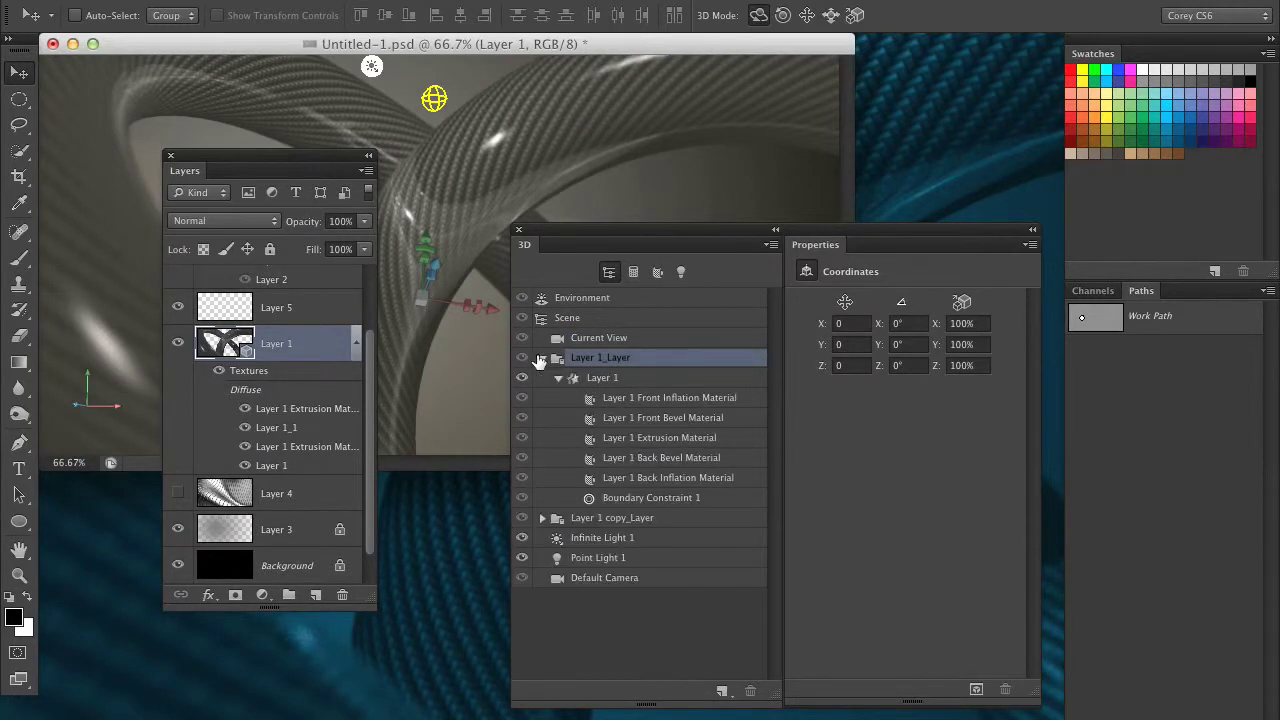
click(598, 377)
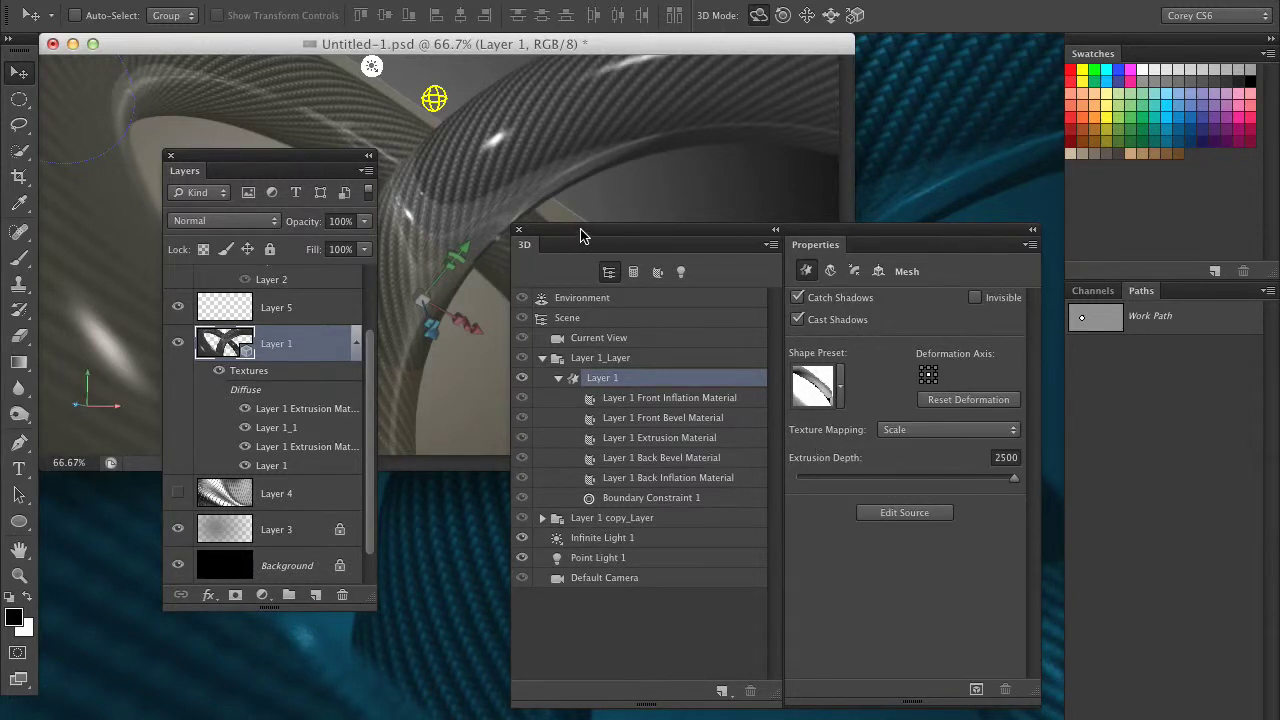
drag(583, 236, 795, 315)
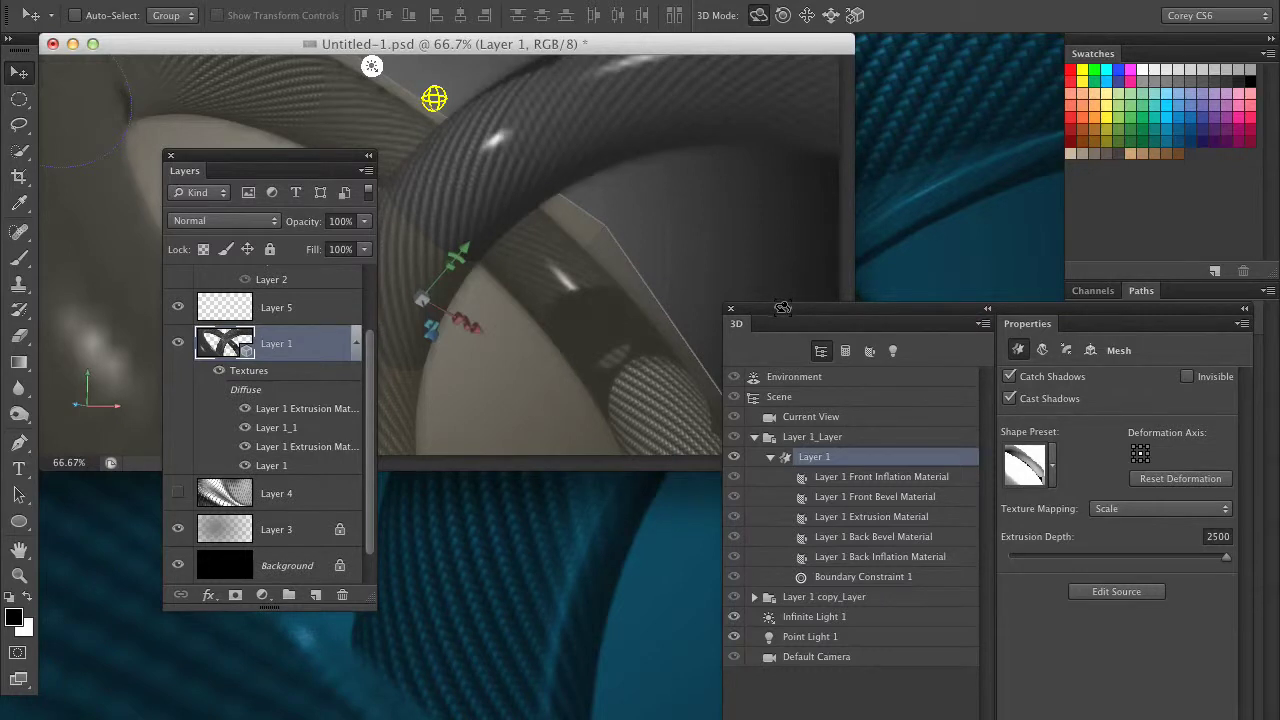
drag(784, 314, 630, 134)
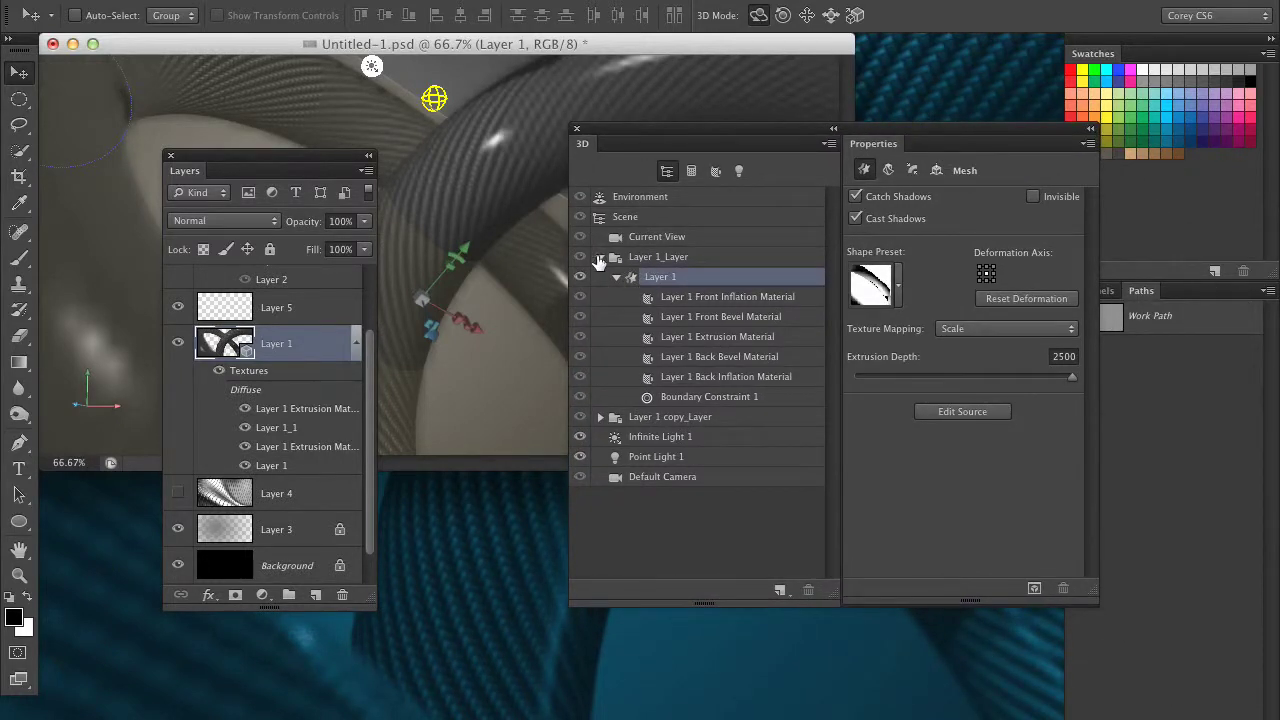
click(600, 257)
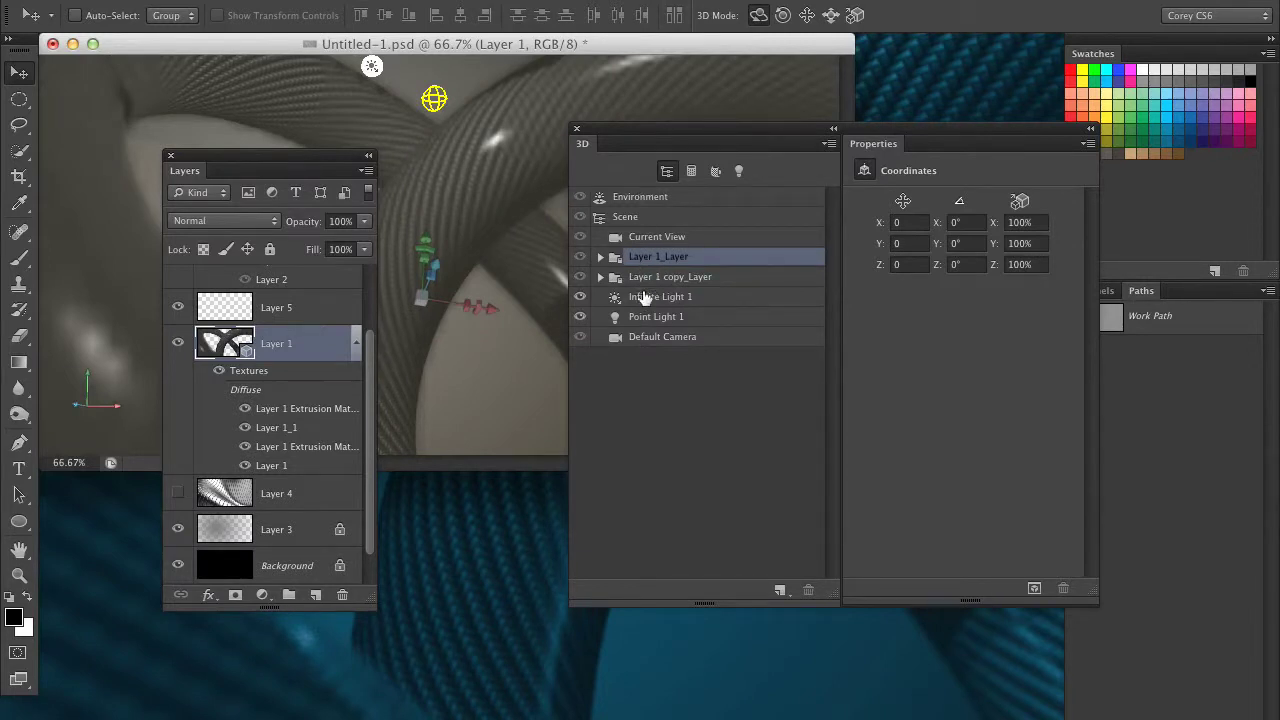
Compare the properties of Layer 1_Layer, Layer 1 copy_Layer and Infinite Light 1 in the 3D scene list.
click(676, 252)
click(686, 260)
click(688, 277)
click(693, 297)
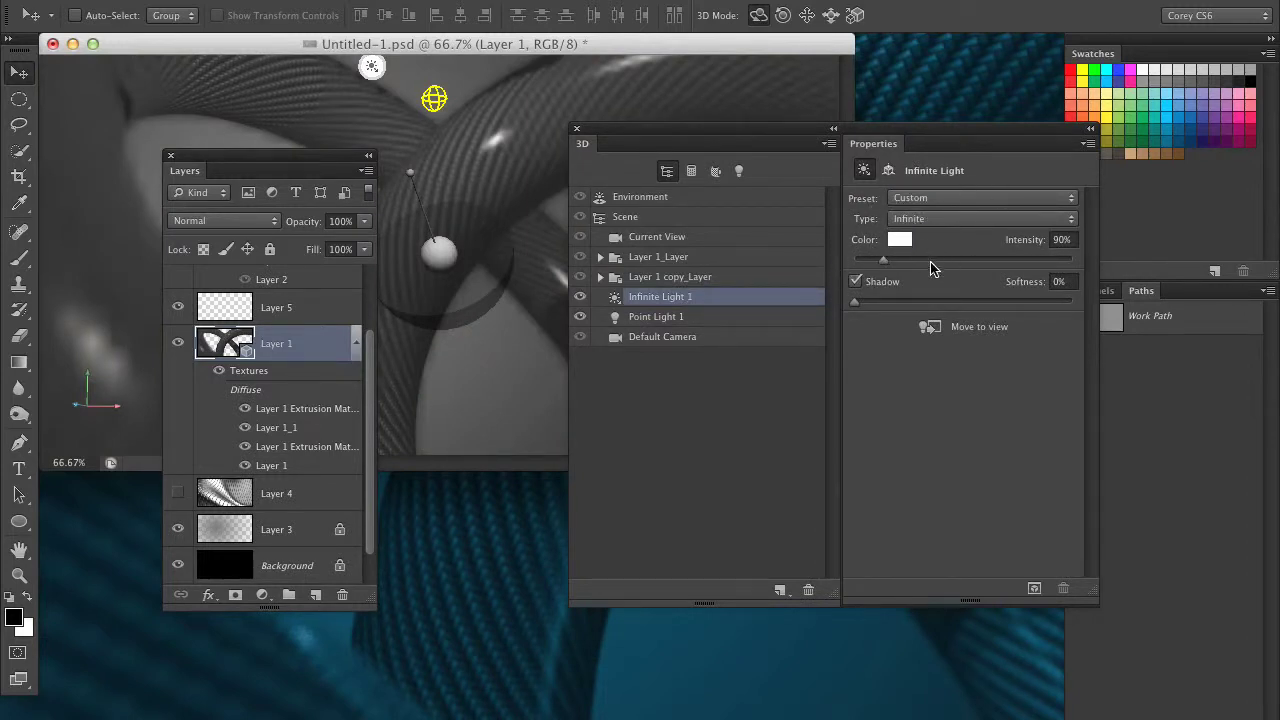
Expand Layer 1_Layer, examine Layer 1's mesh properties, and filter the scene list by meshes and materials before restoring the whole scene.
click(600, 257)
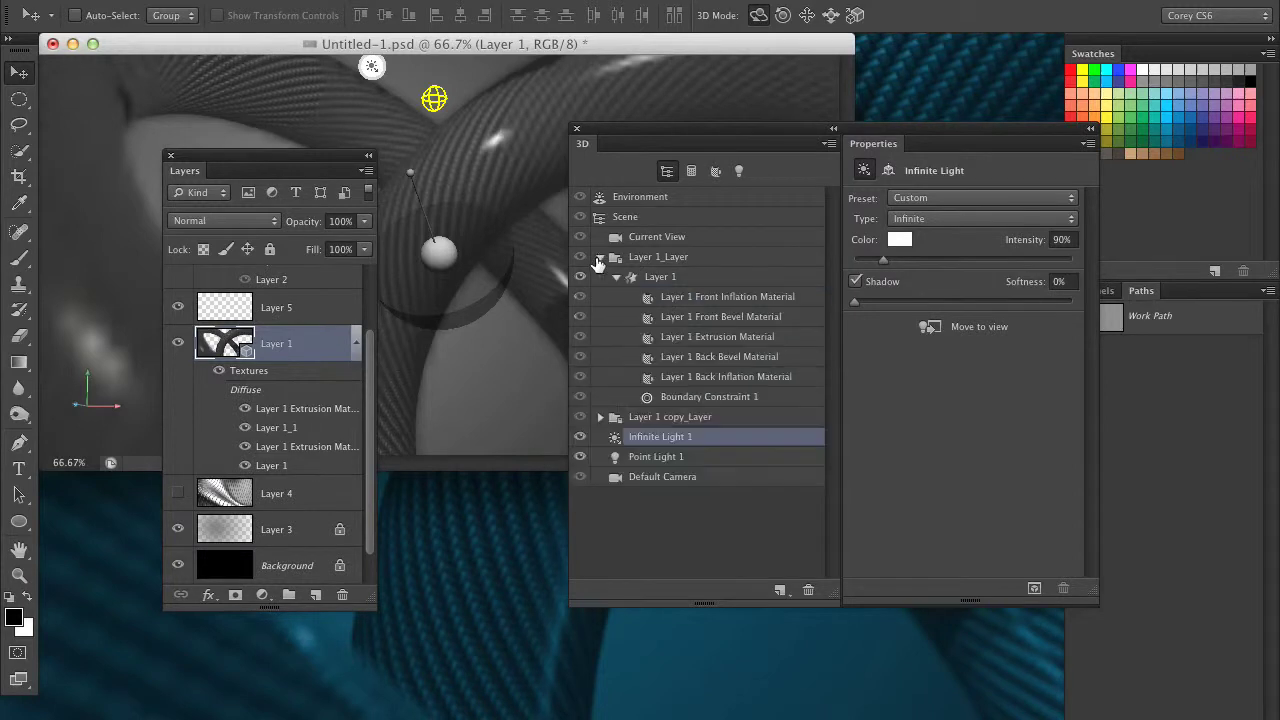
click(693, 280)
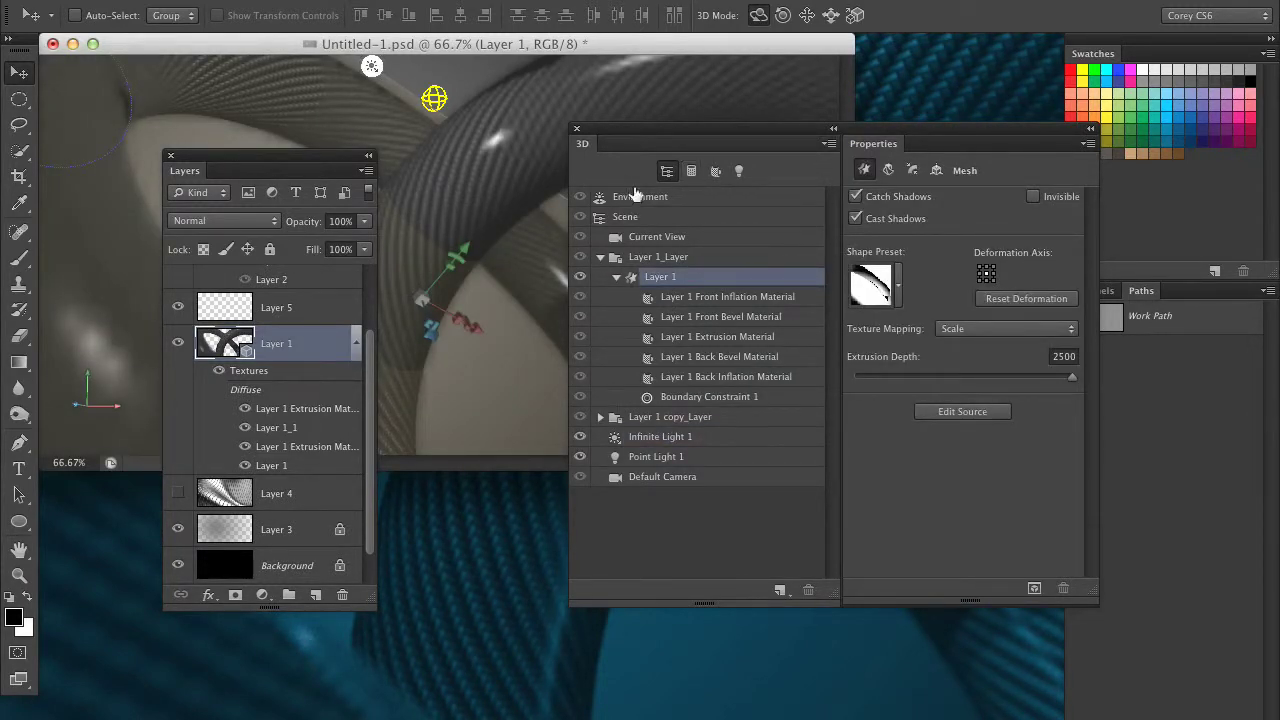
click(692, 174)
click(715, 172)
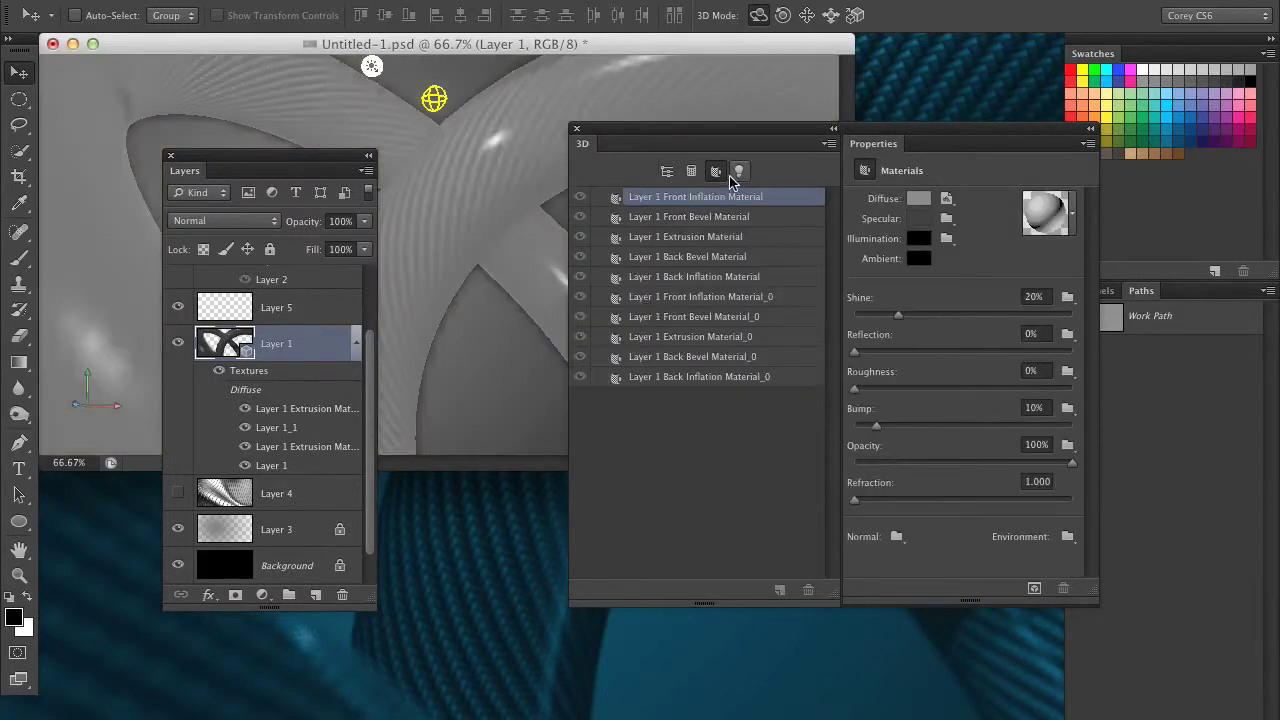
click(667, 172)
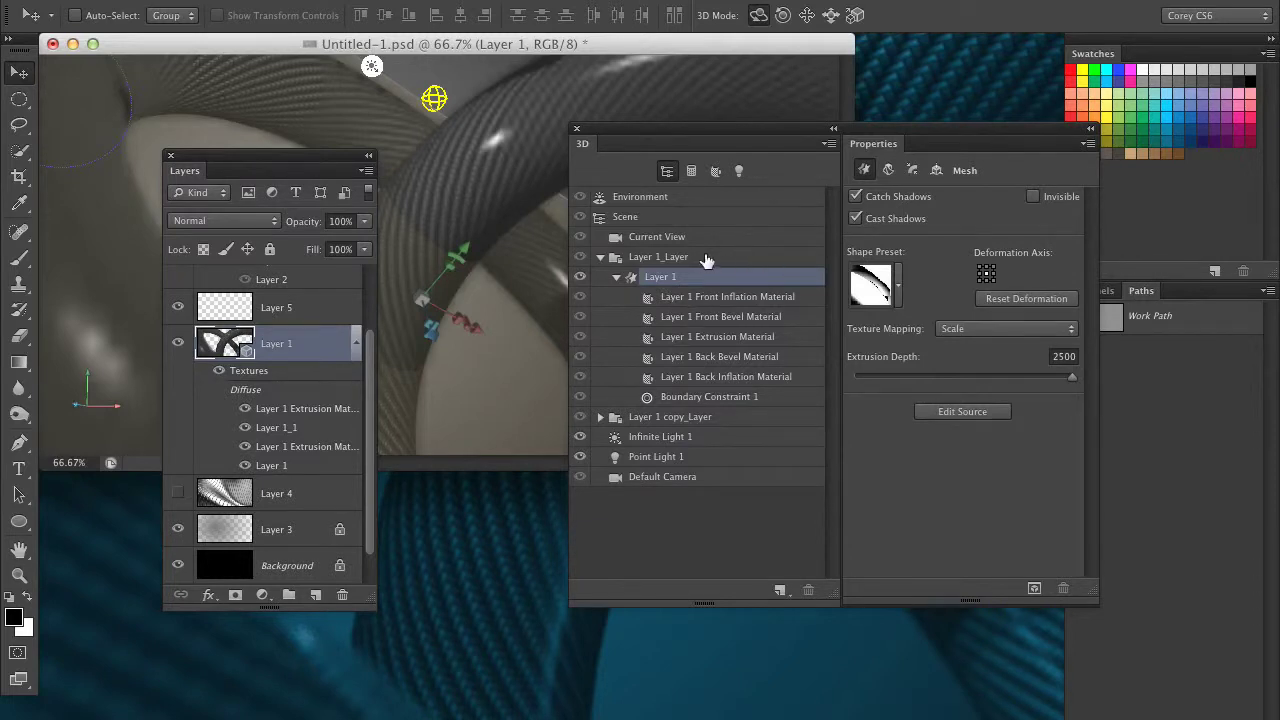
Minimize the artwork document, uncover the cube, and examine the properties of Cube Wrap and Cube_Material.
click(73, 43)
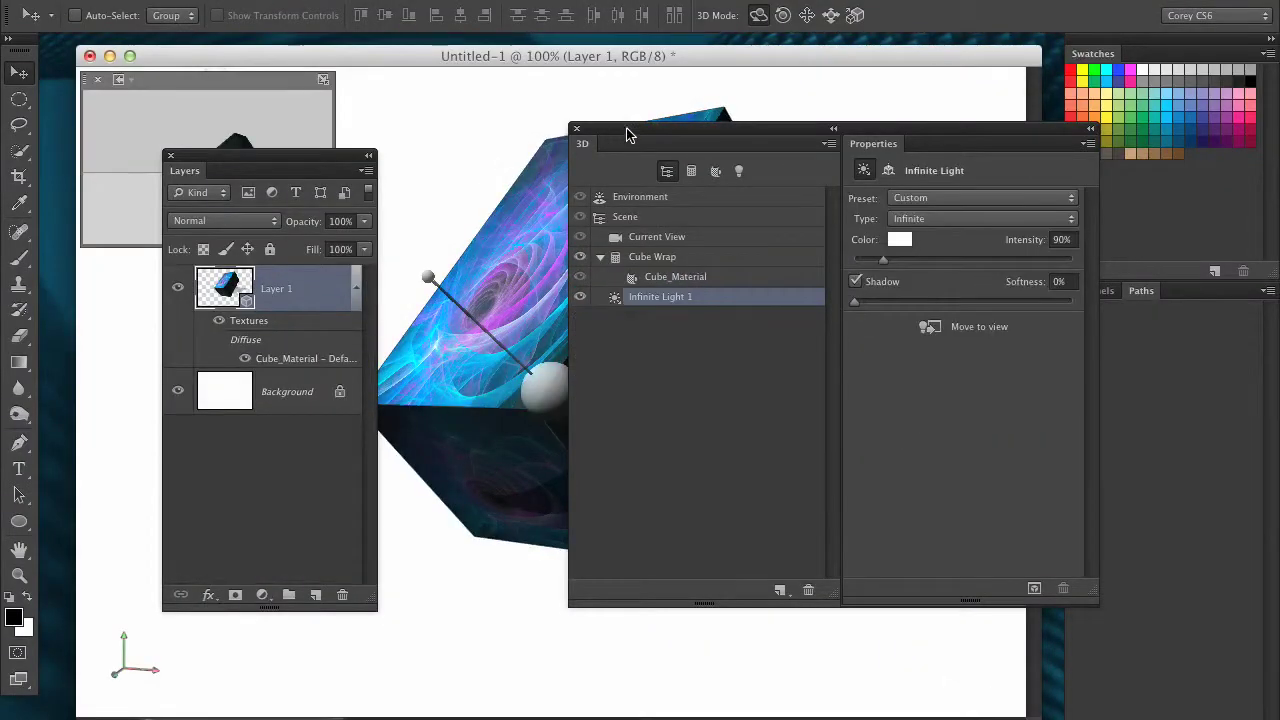
drag(628, 133, 880, 258)
click(988, 383)
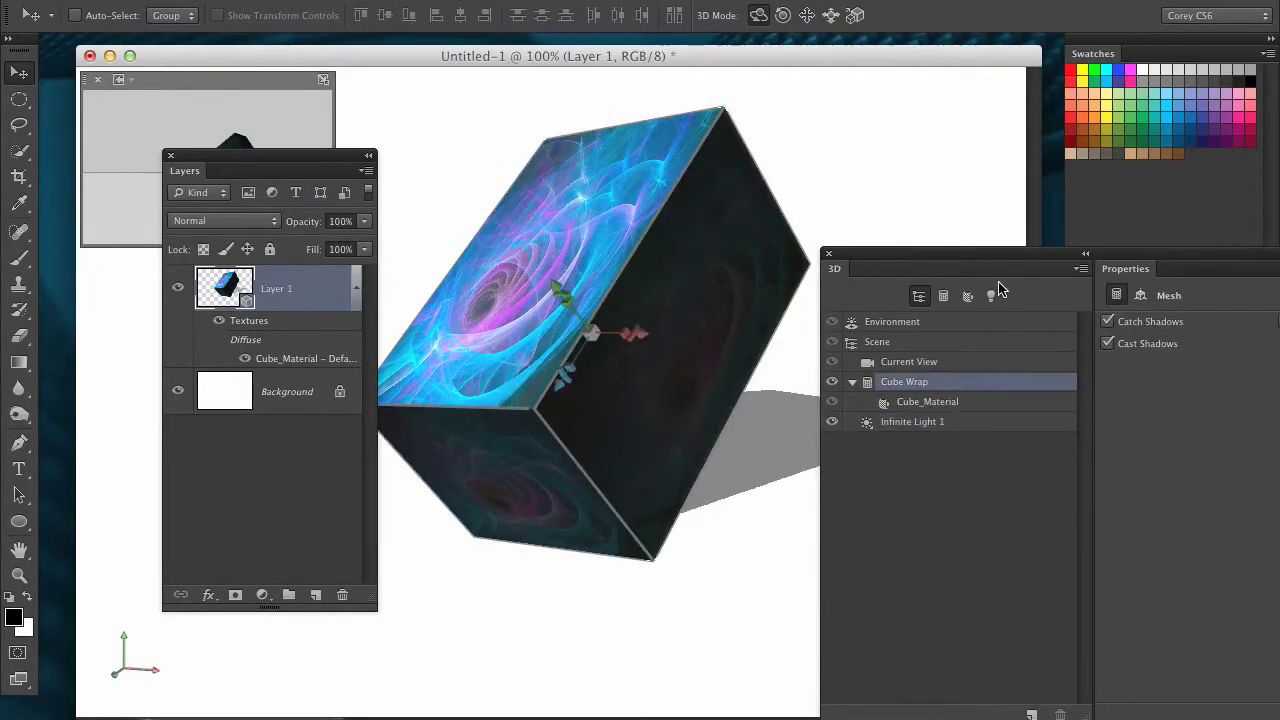
click(957, 402)
drag(966, 257, 764, 205)
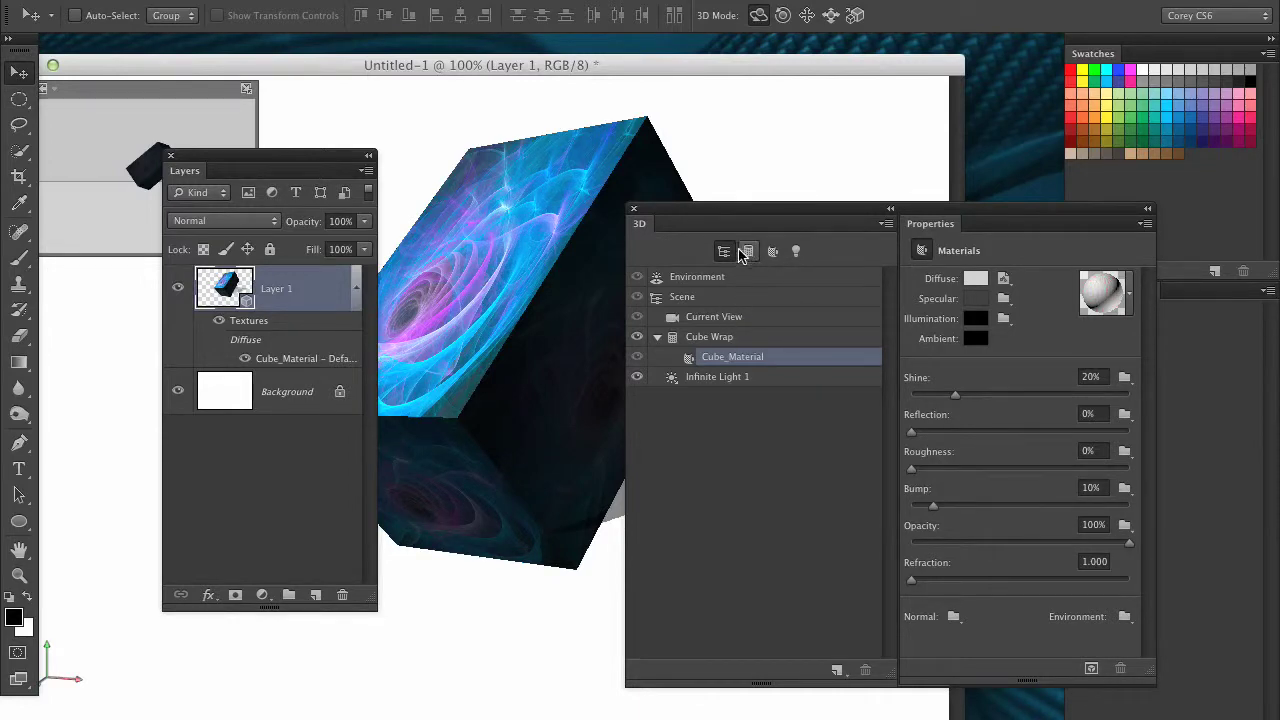
click(720, 340)
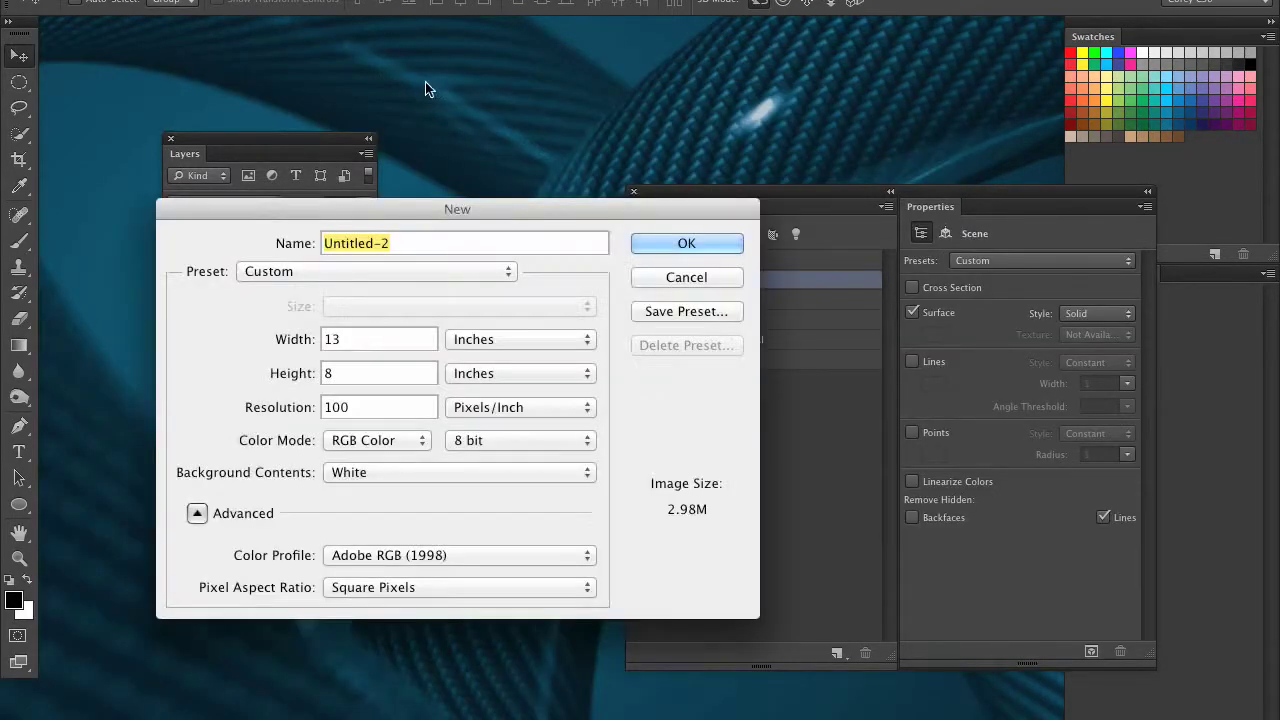
Create a blank white 13 x 8 inch RGB document at 100 pixels/inch and minimize the cube document to clear the workspace.
key(ctrl+n)
click(652, 245)
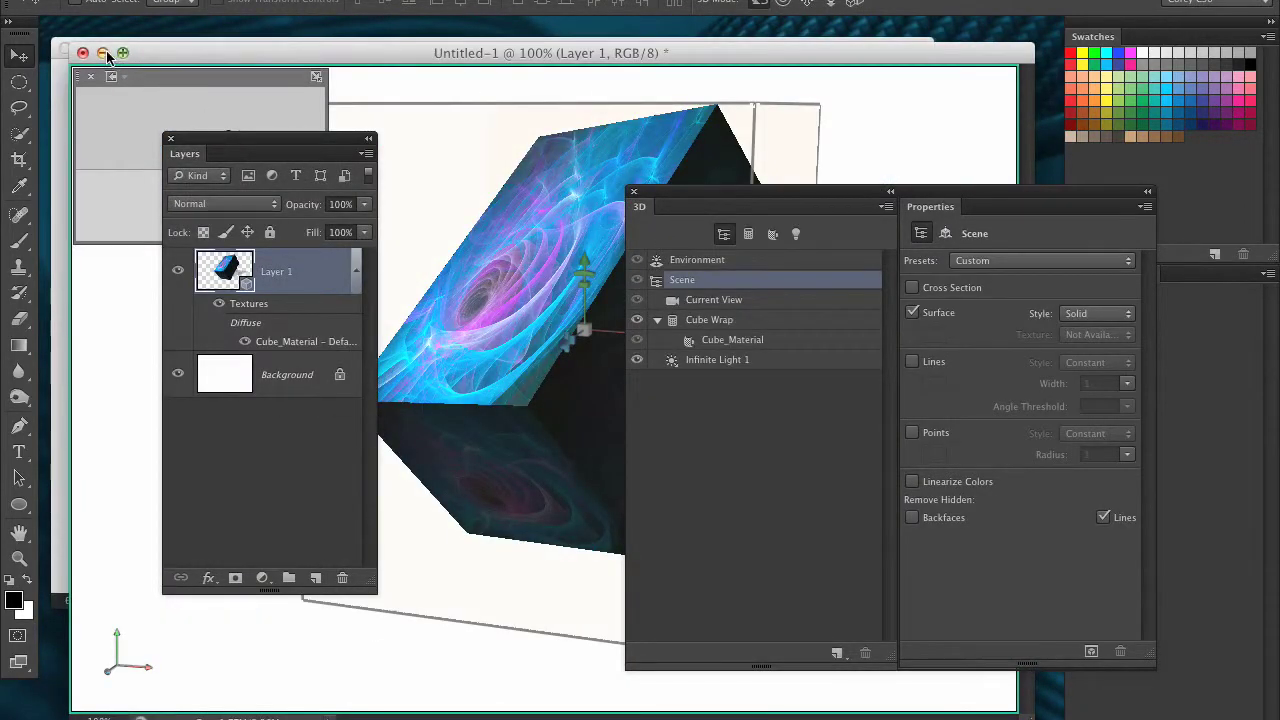
click(82, 52)
drag(289, 140, 494, 586)
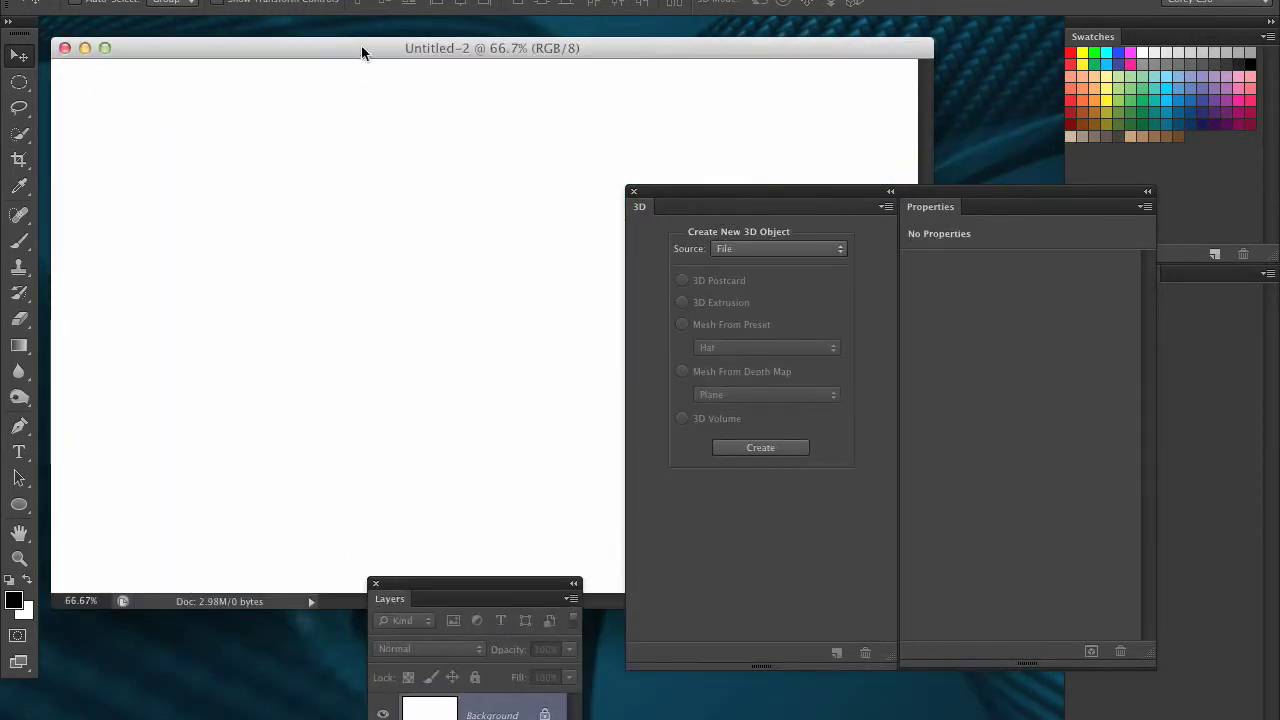
drag(361, 52, 347, 50)
Draw a large rounded rectangle path in the middle of the canvas and shift it slightly up and left.
click(19, 504)
click(80, 519)
drag(740, 197, 991, 256)
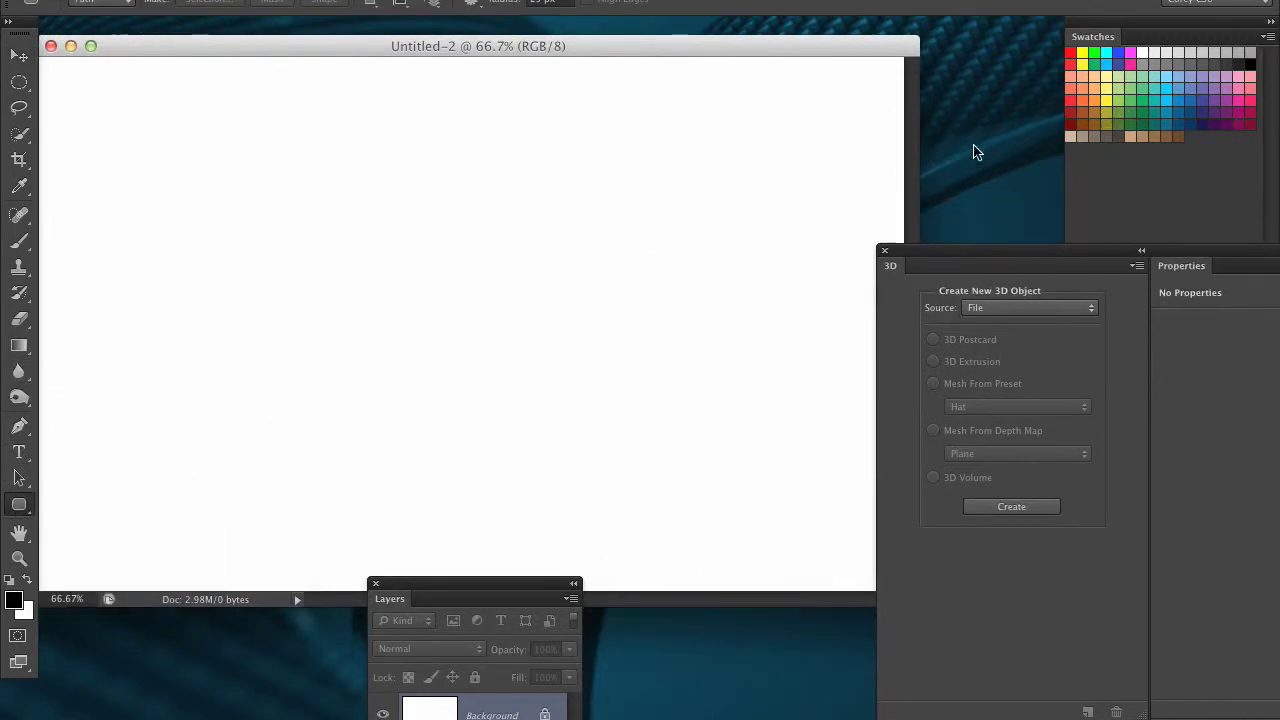
drag(295, 189, 711, 452)
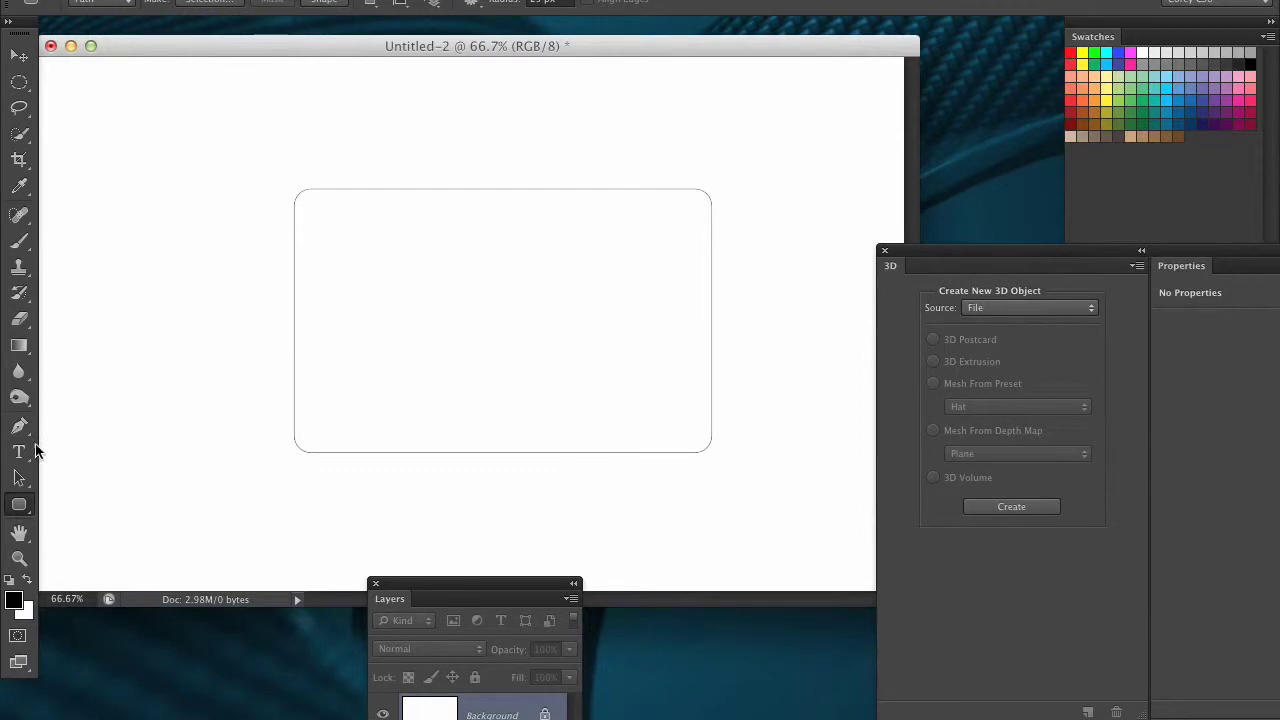
click(19, 478)
drag(445, 333, 386, 314)
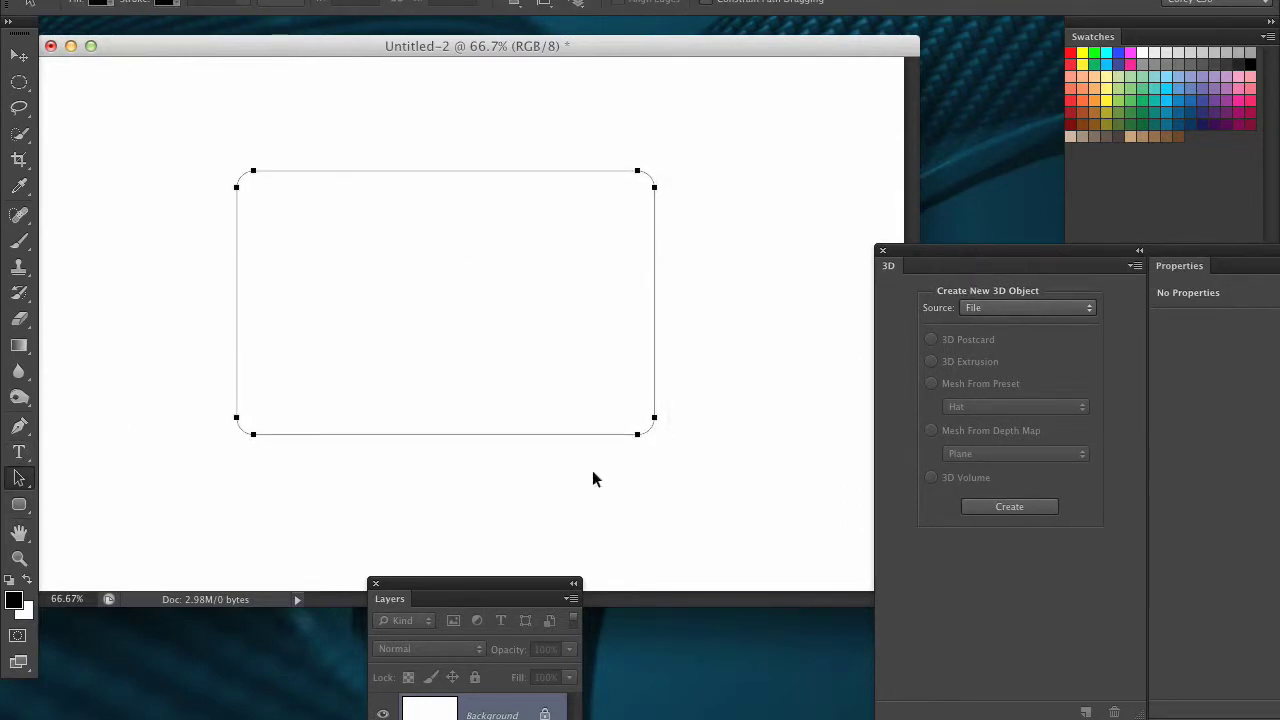
Add a new layer above the background and fill it with orange from the swatches.
drag(509, 586, 908, 229)
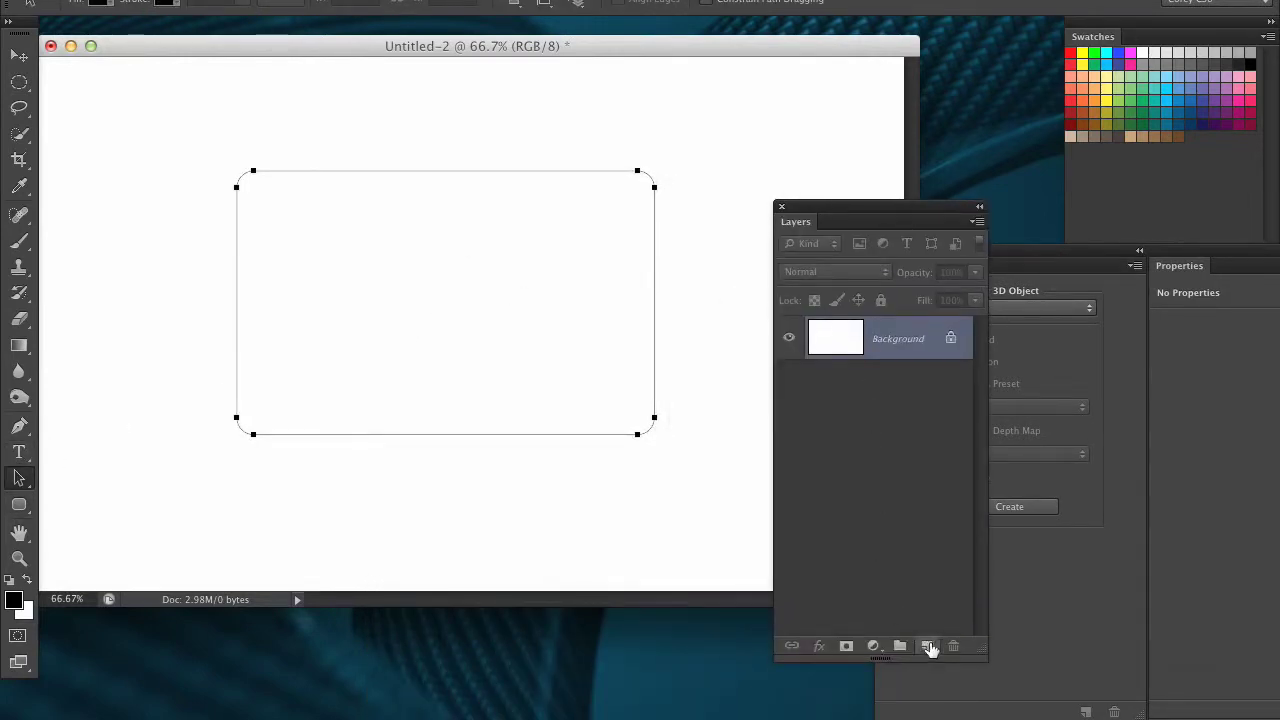
click(927, 646)
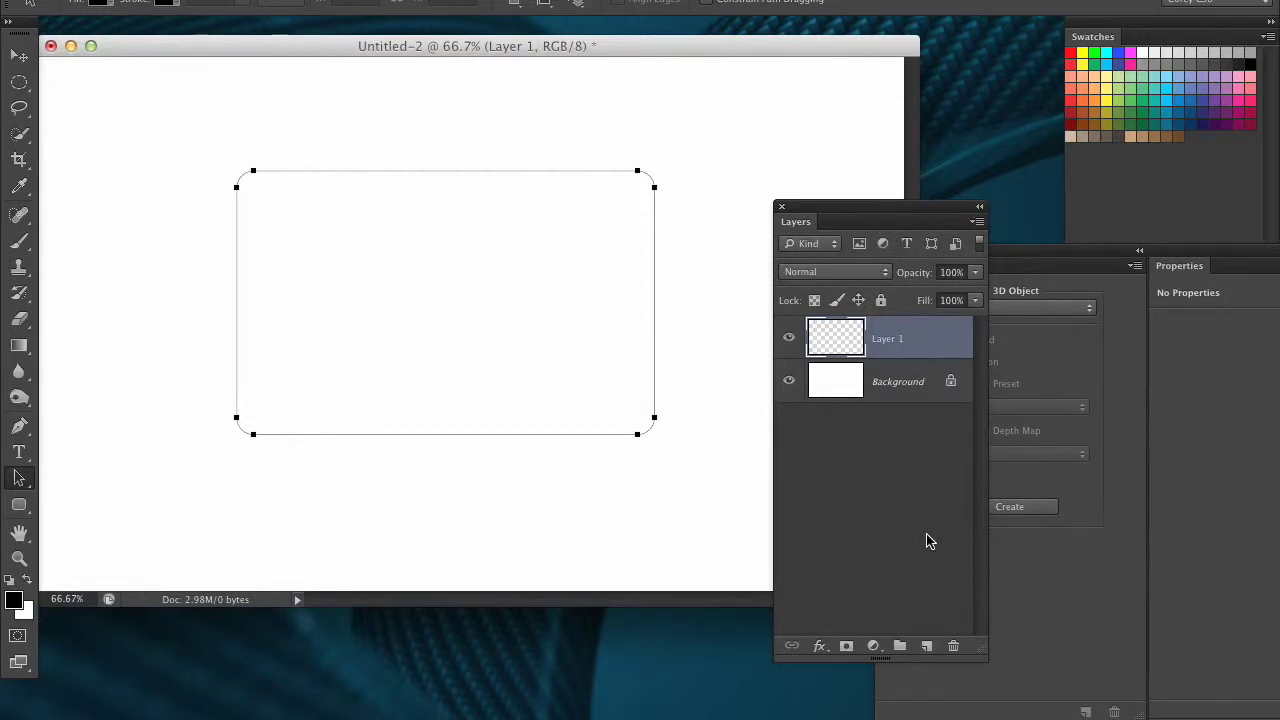
click(1097, 98)
key(alt+BackSpace)
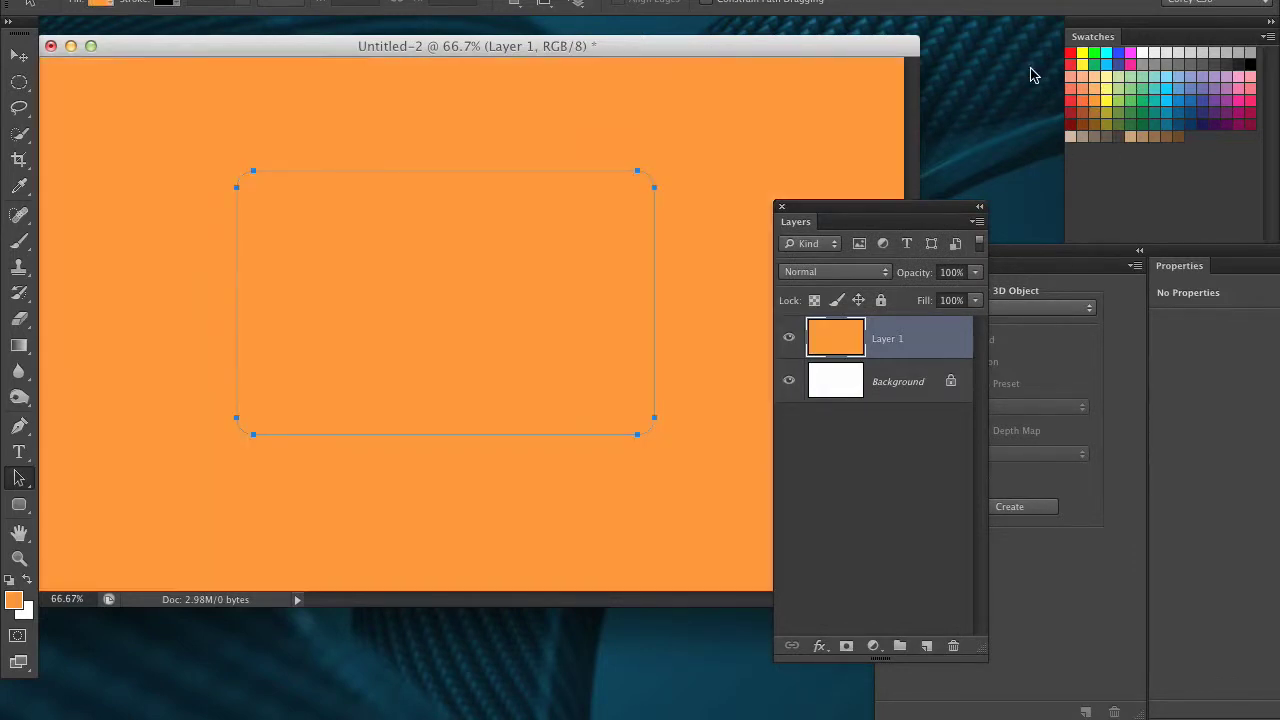
Create a new 3D extrusion from the selected rounded rectangle path and hide the secondary 3D view.
click(545, 1)
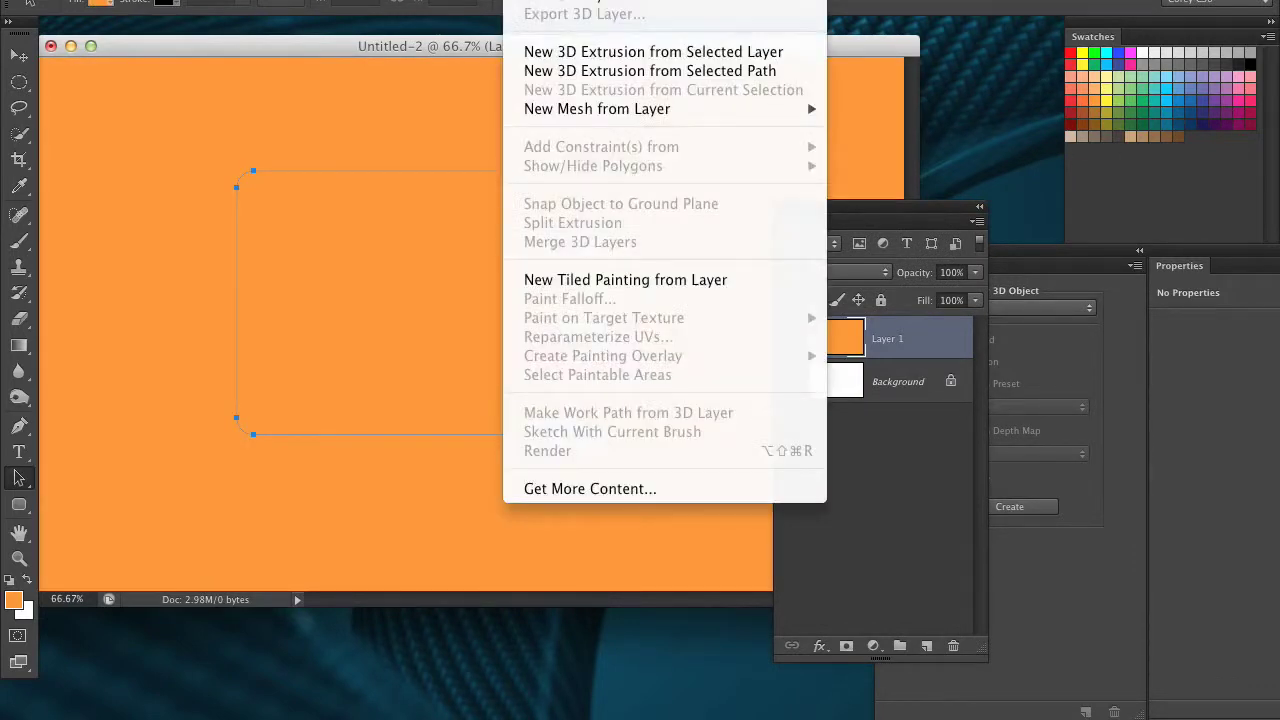
click(536, 72)
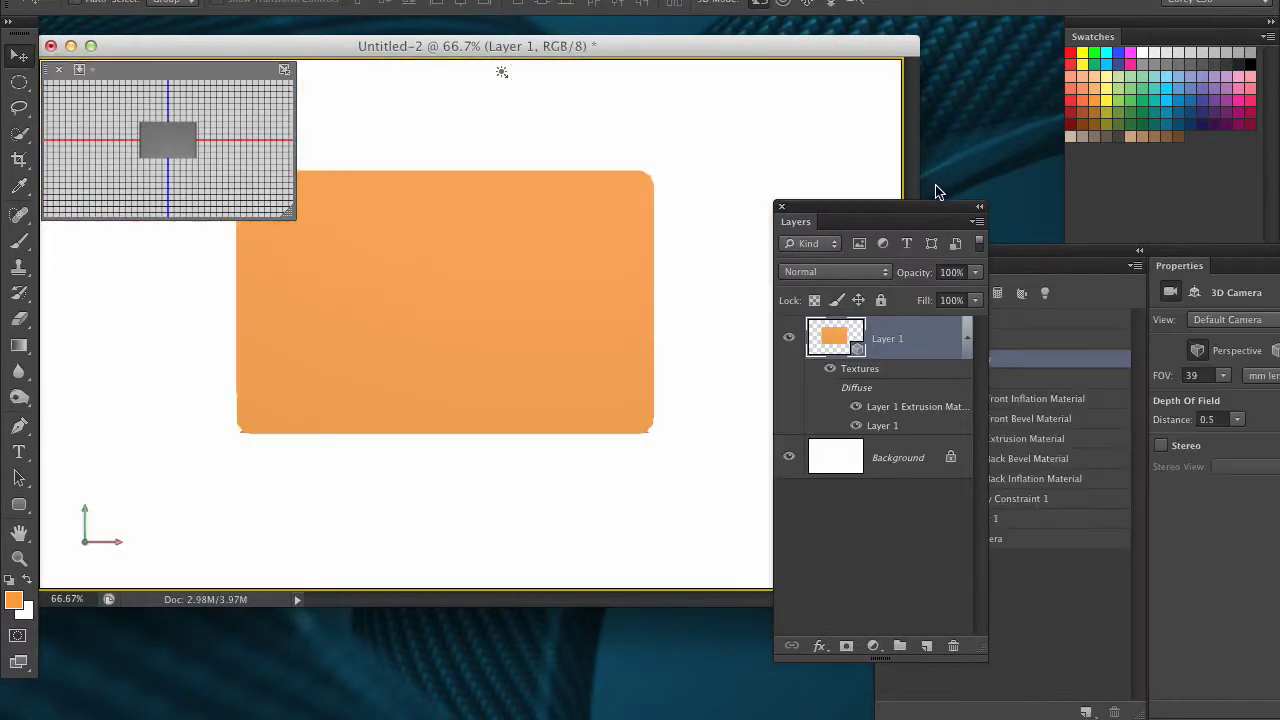
click(565, 1)
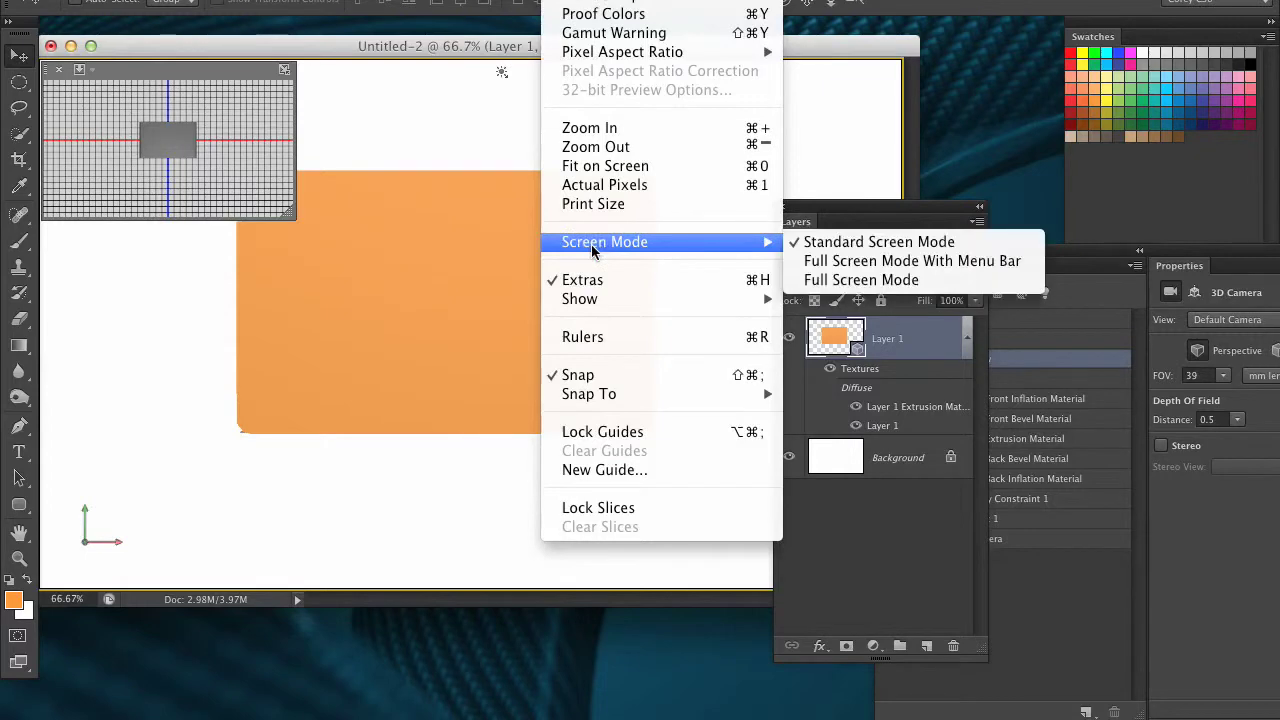
mouse_move(600, 298)
click(866, 507)
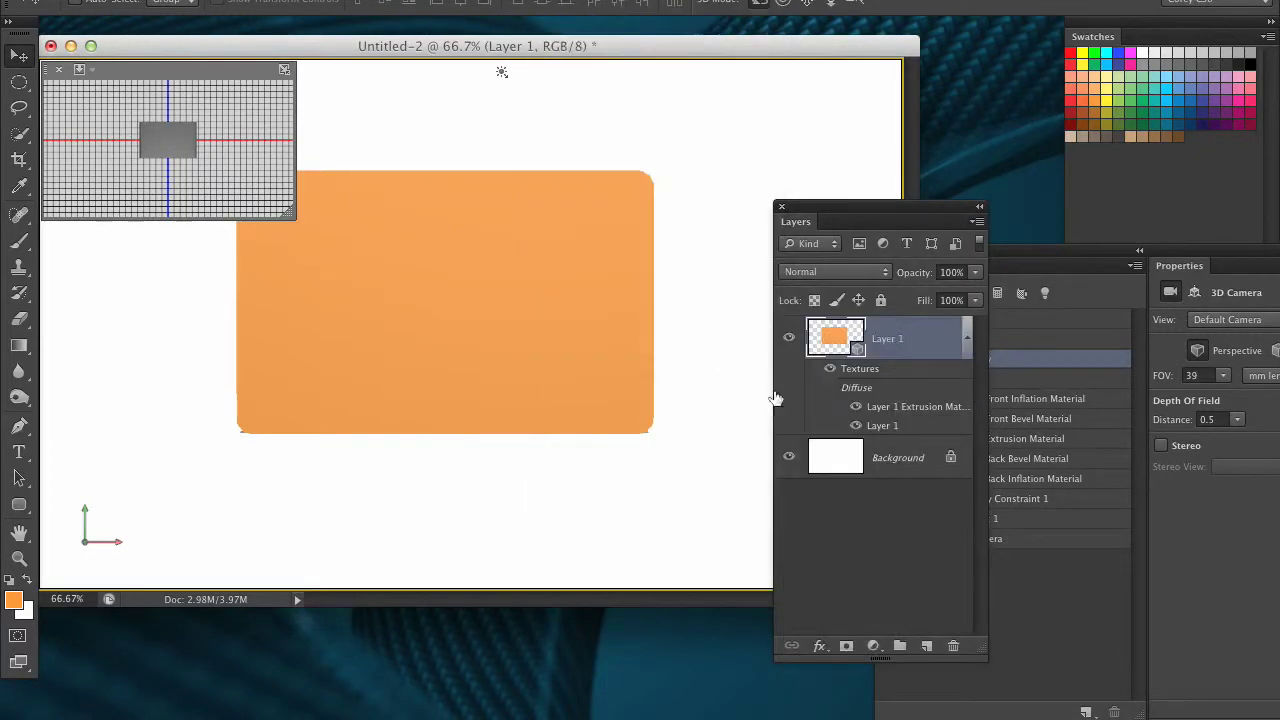
Orbit the camera to view the extruded block at an angle, select the Layer 1 mesh, and move the panels off the block.
drag(700, 284, 612, 318)
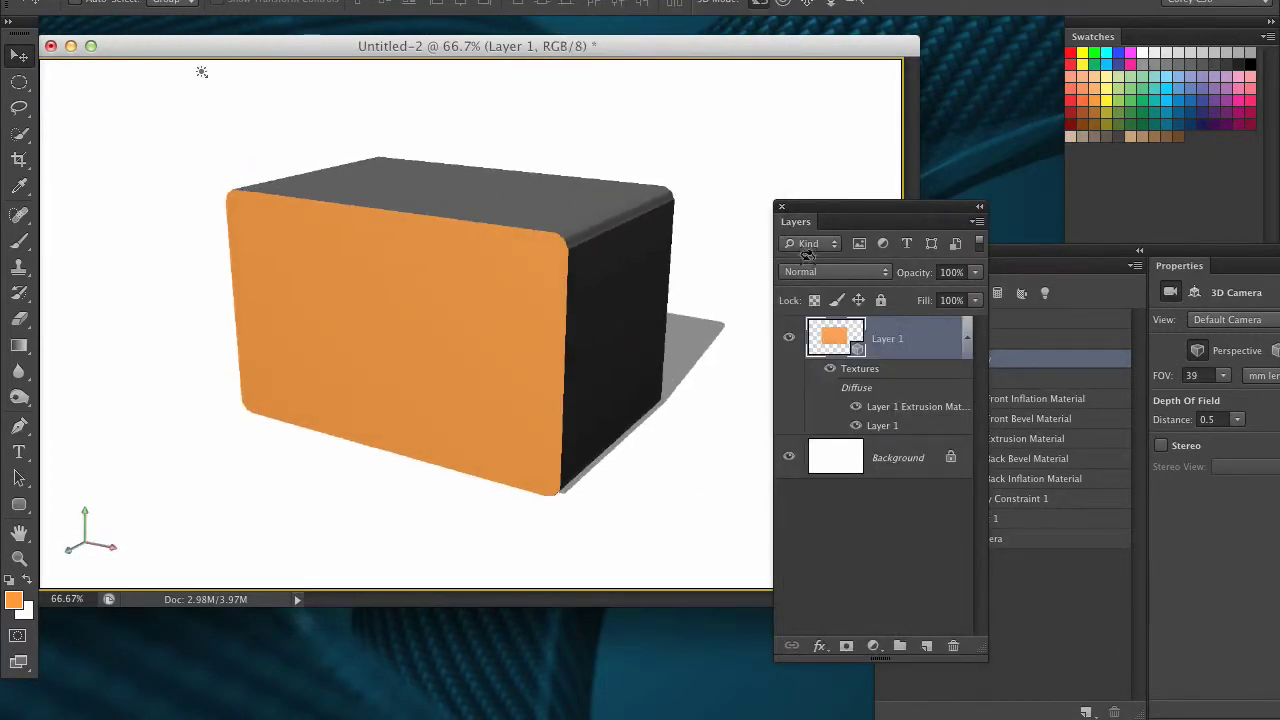
drag(885, 213, 719, 268)
drag(925, 270, 660, 210)
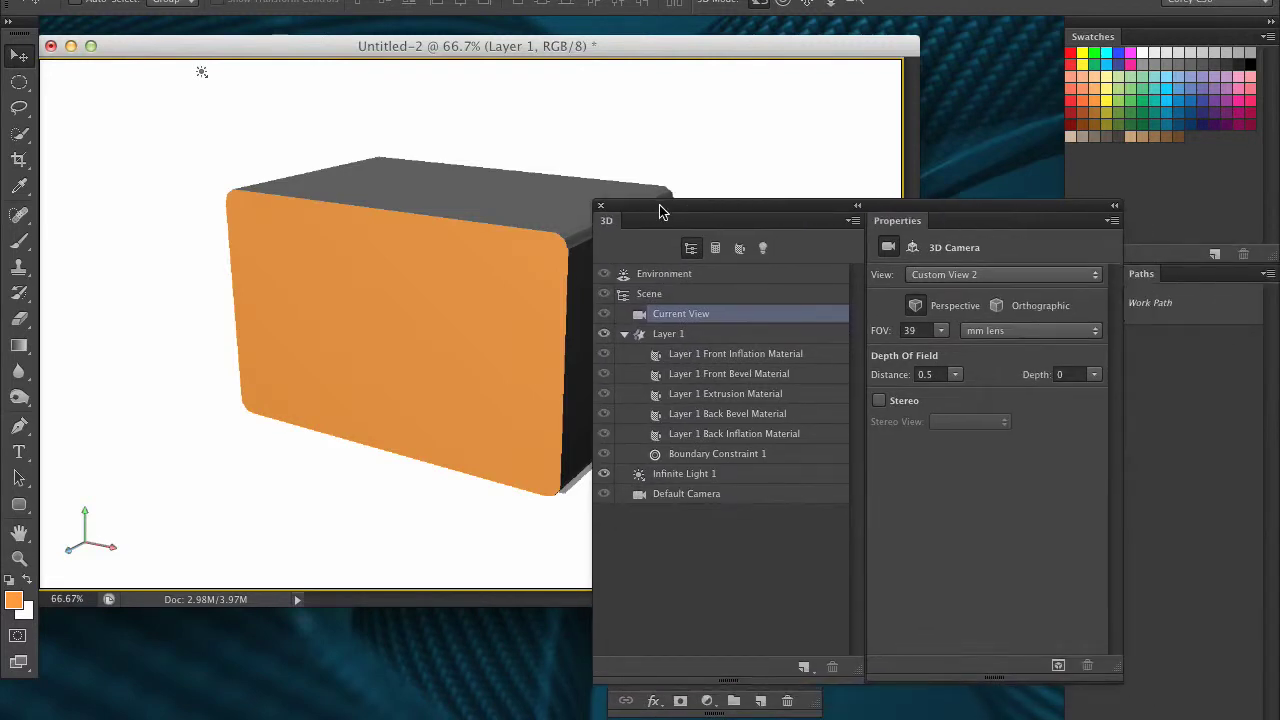
click(701, 339)
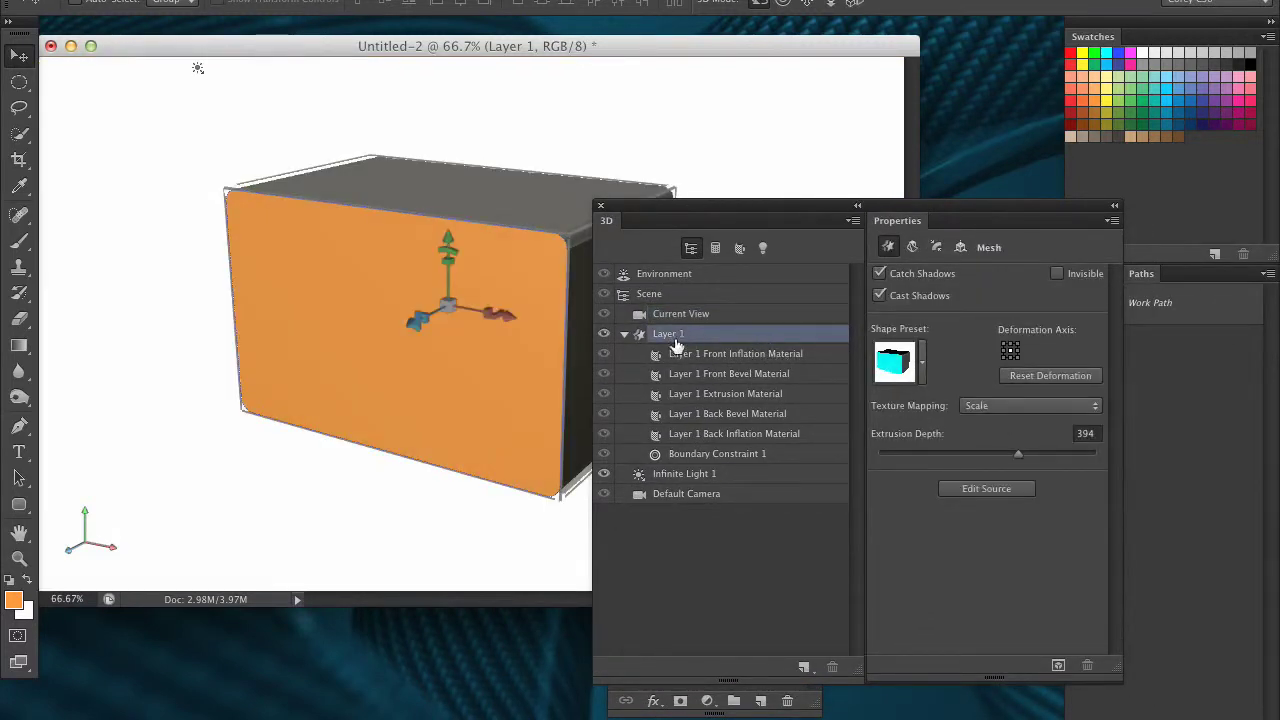
drag(680, 213, 755, 246)
drag(640, 268, 332, 554)
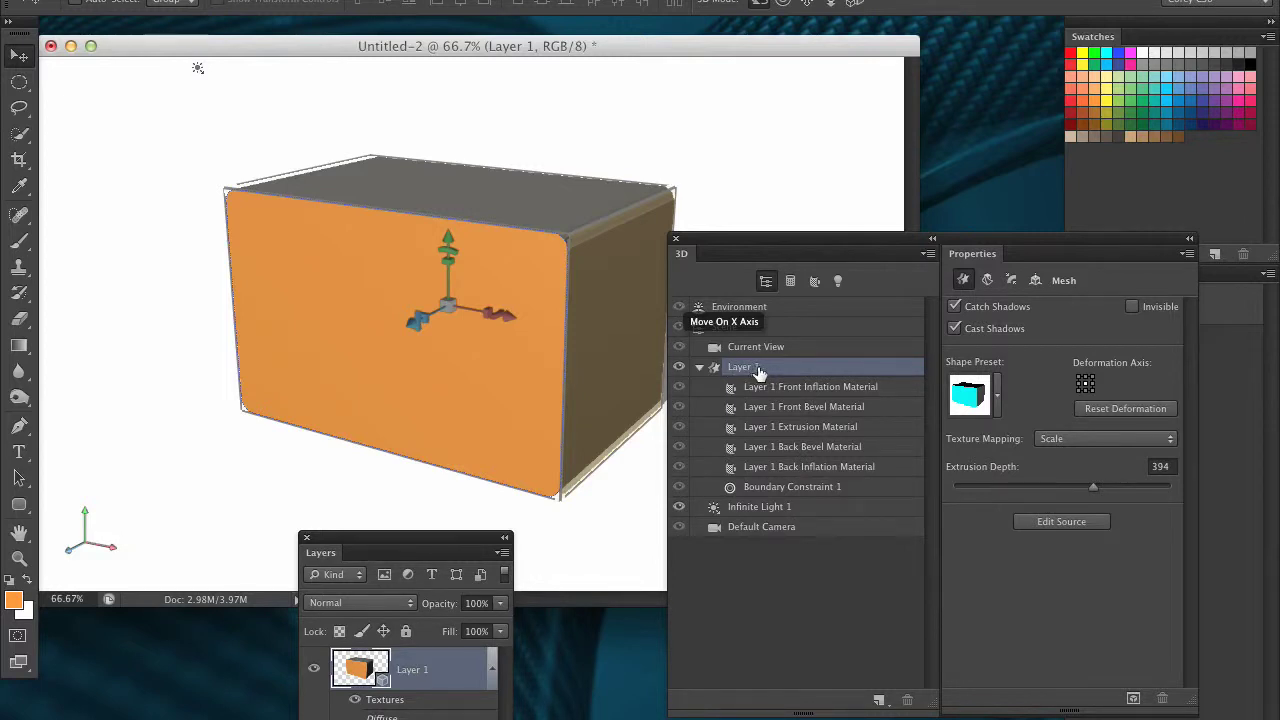
Increase the Layer 1 mesh's extrusion depth to 927.
drag(991, 238, 994, 227)
click(985, 279)
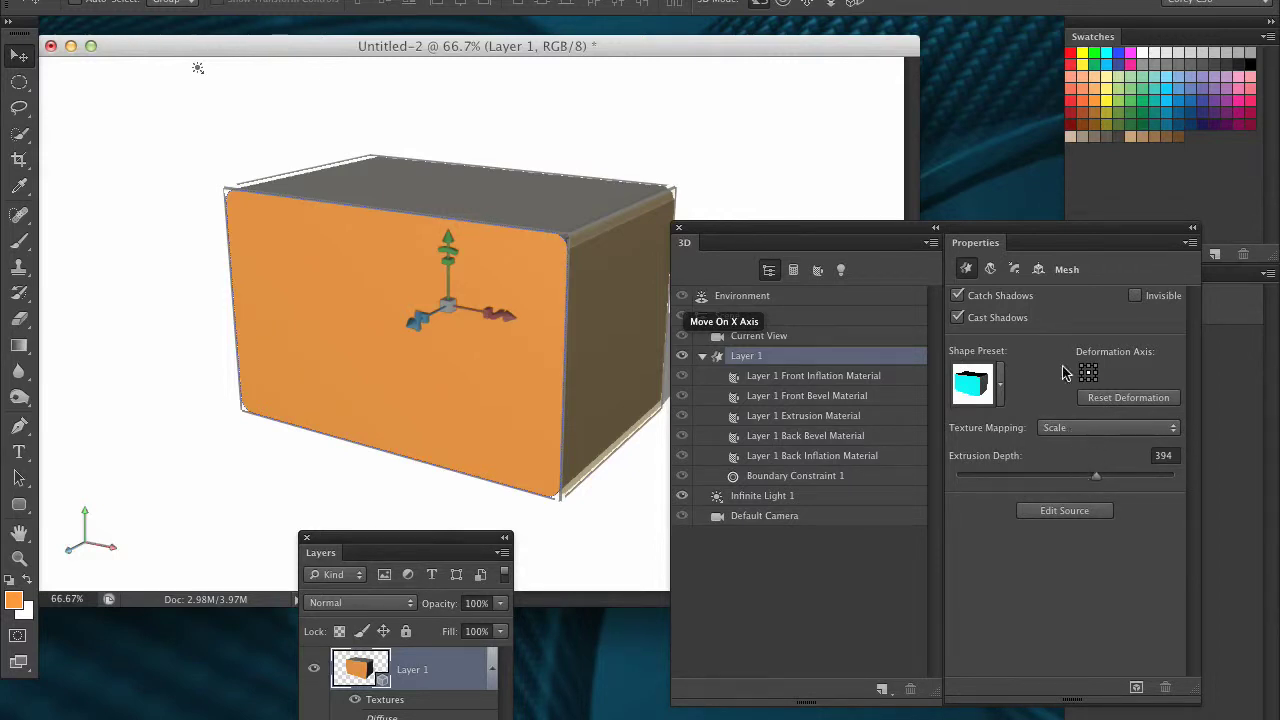
drag(1003, 229, 1048, 215)
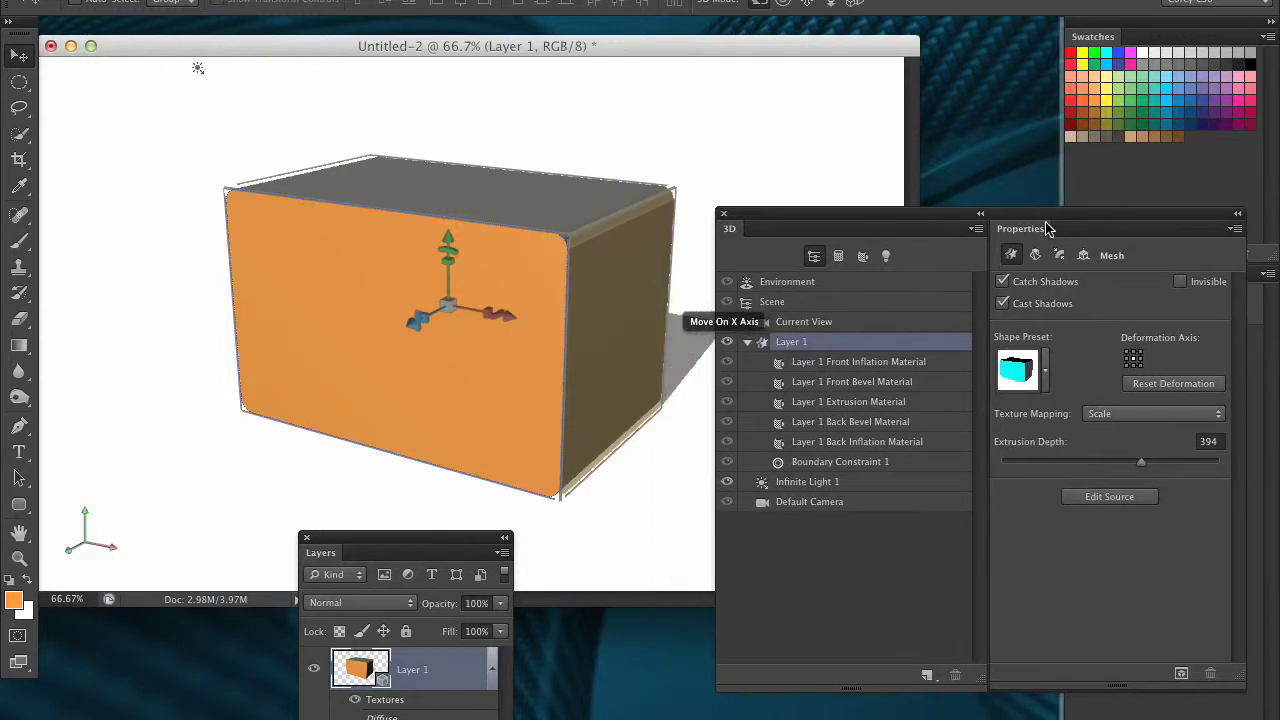
click(1143, 463)
drag(1143, 462, 1170, 462)
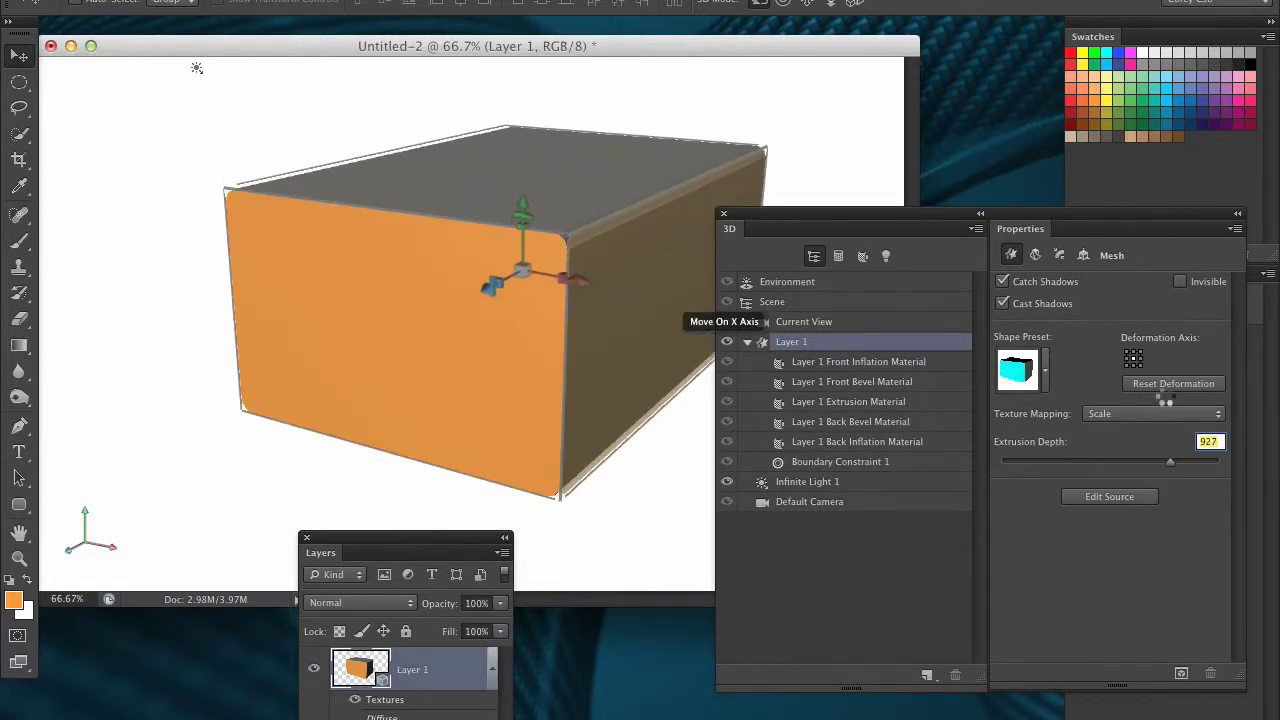
Deform the Layer 1 mesh with a 132° twist and an 18% taper.
click(1035, 255)
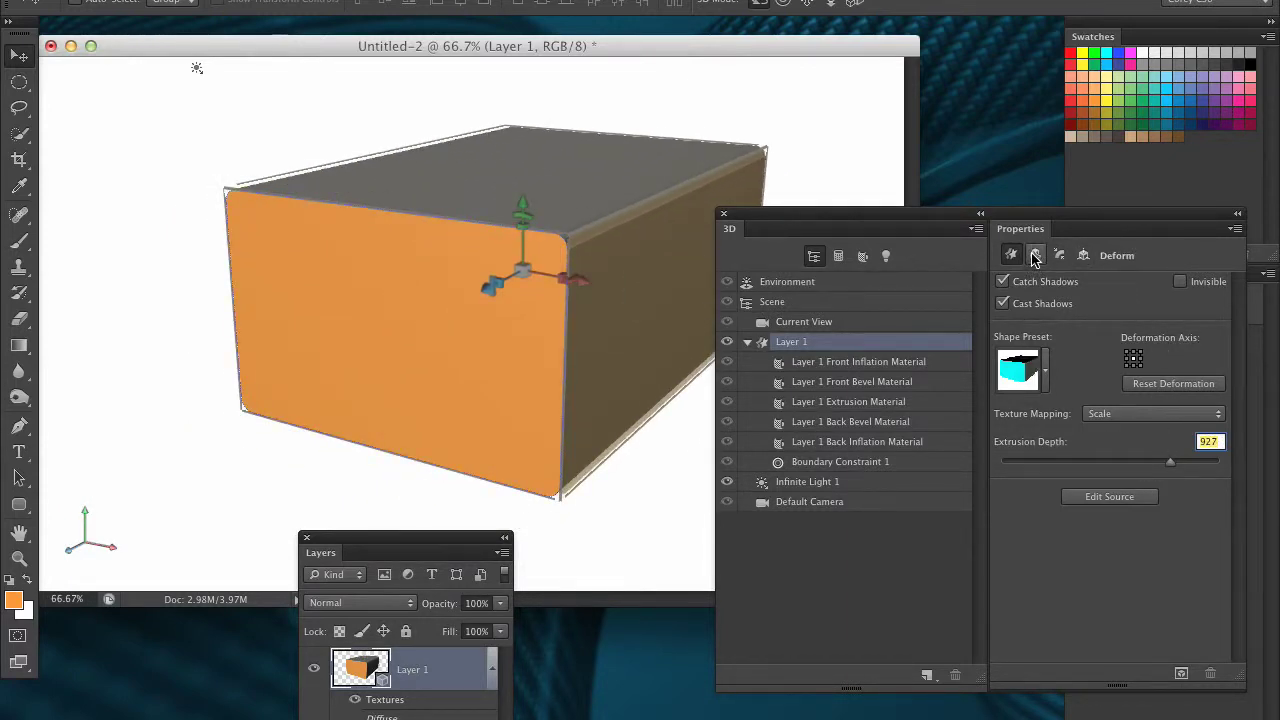
click(837, 257)
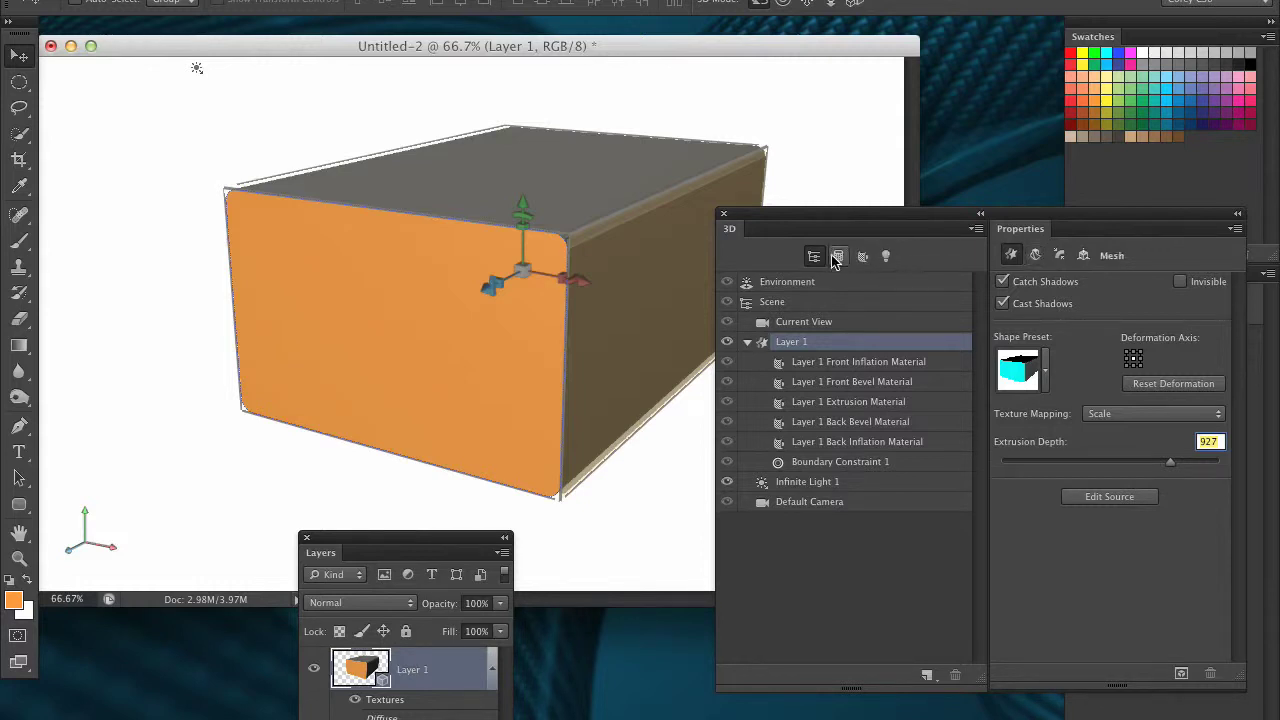
click(1034, 255)
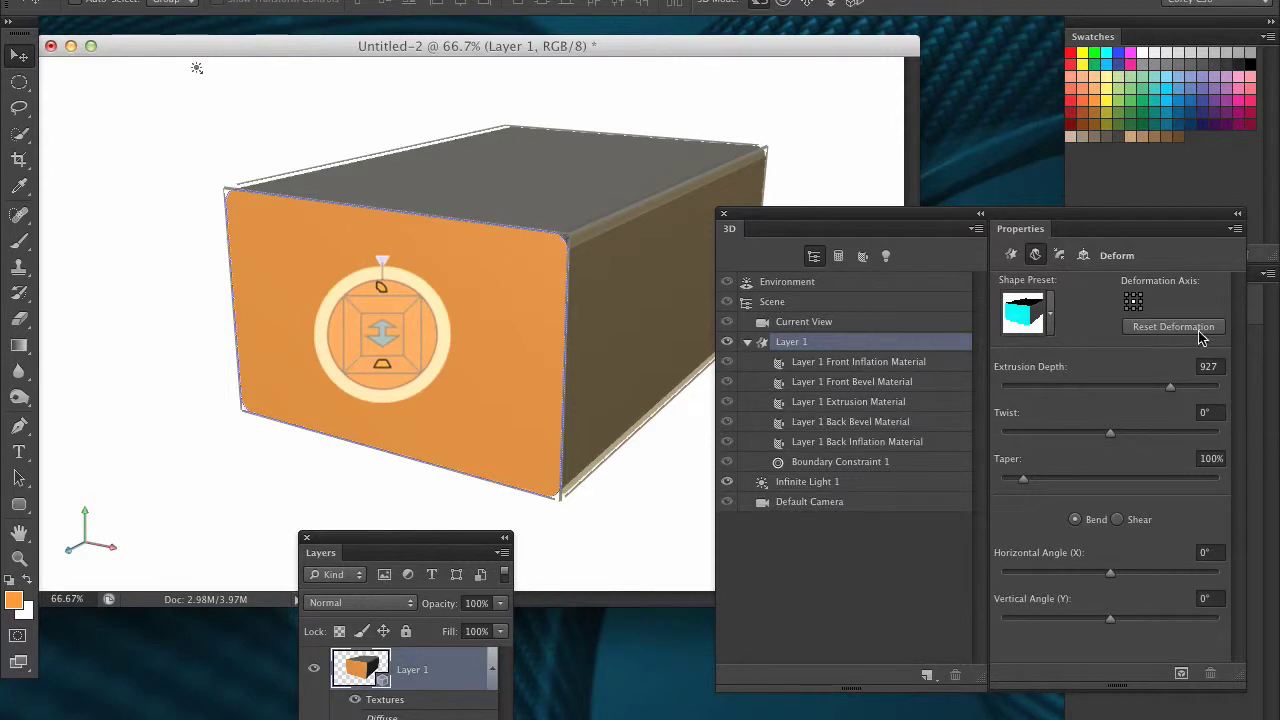
drag(1031, 205, 1064, 143)
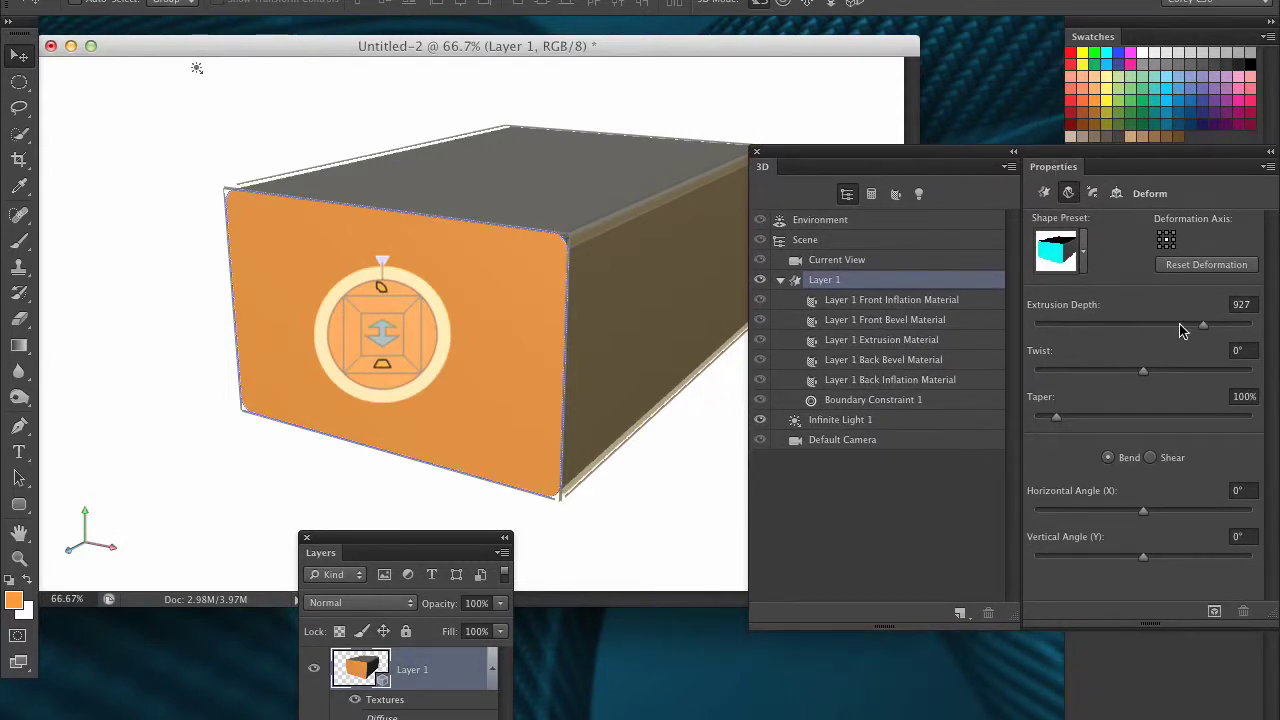
mouse_move(1147, 378)
mouse_down()
mouse_move(1137, 372)
mouse_move(1152, 376)
mouse_up()
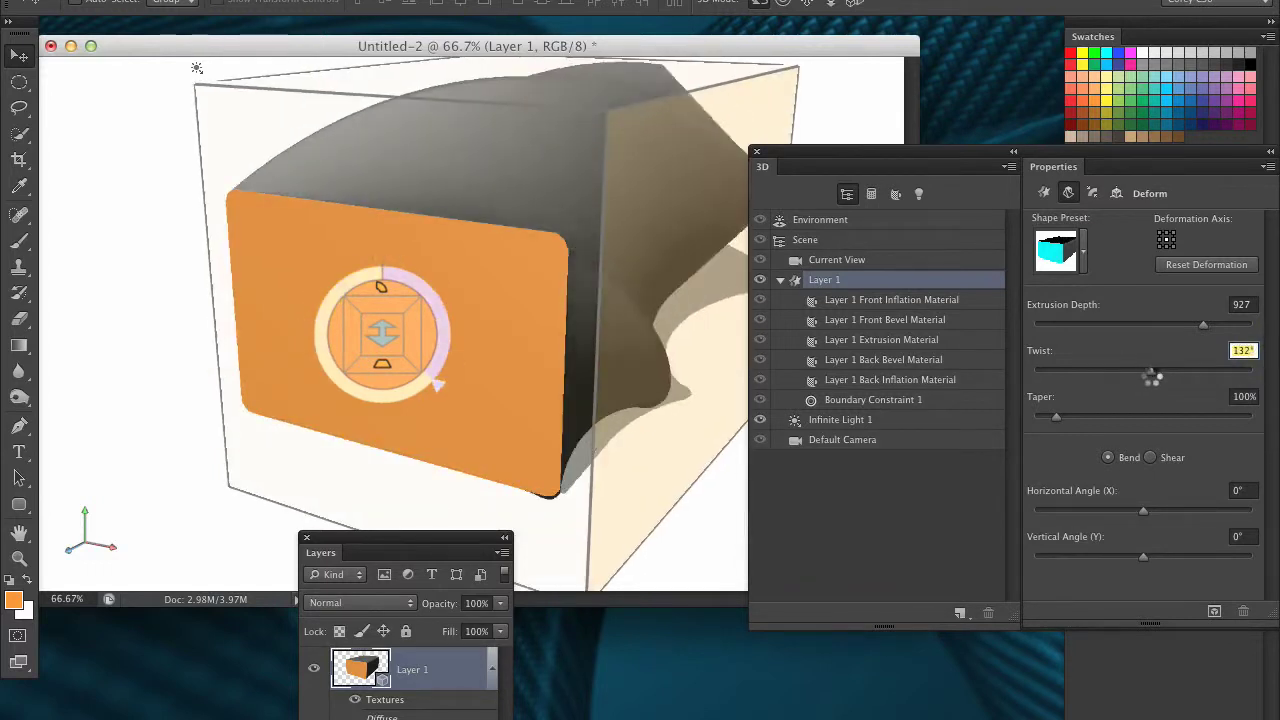
mouse_move(1056, 417)
mouse_down()
mouse_move(1067, 418)
mouse_move(1038, 418)
mouse_up()
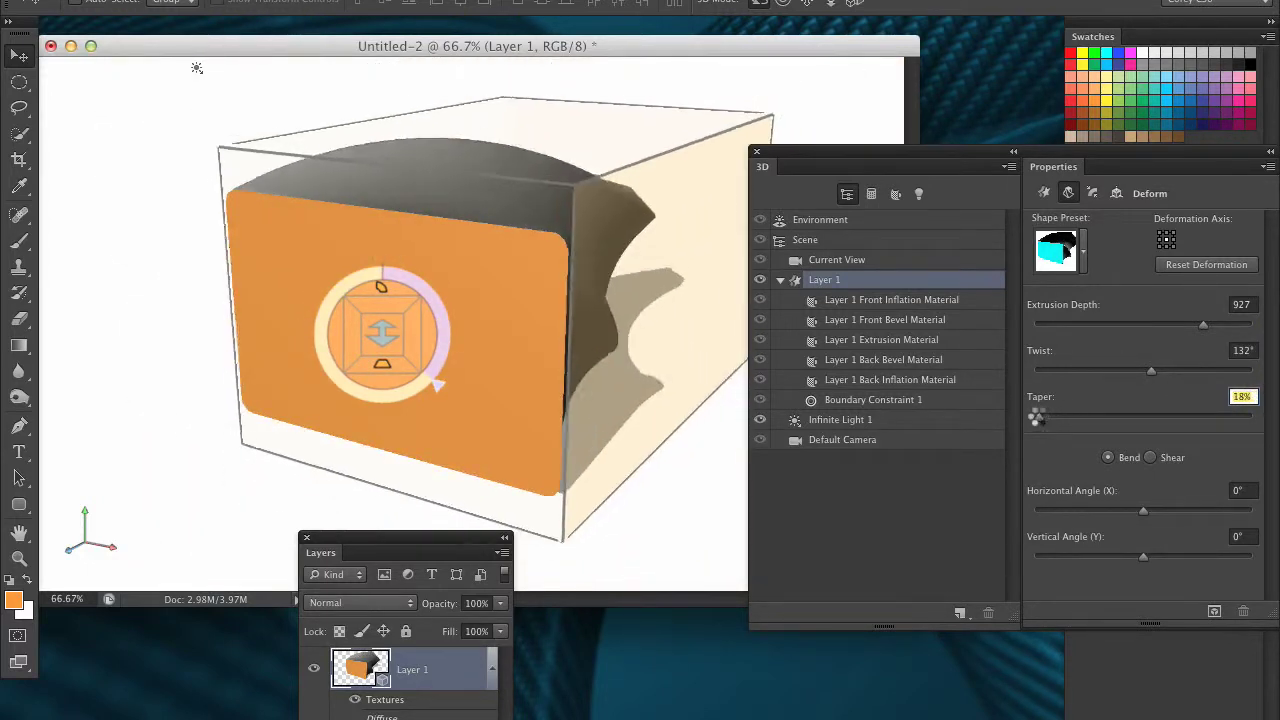
Change the extrusion's twist to -264° and bend it to a horizontal angle of 13°.
drag(1145, 373, 1128, 372)
mouse_move(1128, 512)
mouse_down()
mouse_move(1193, 508)
mouse_move(1189, 492)
mouse_move(1086, 491)
mouse_move(1174, 492)
mouse_move(1151, 509)
mouse_up()
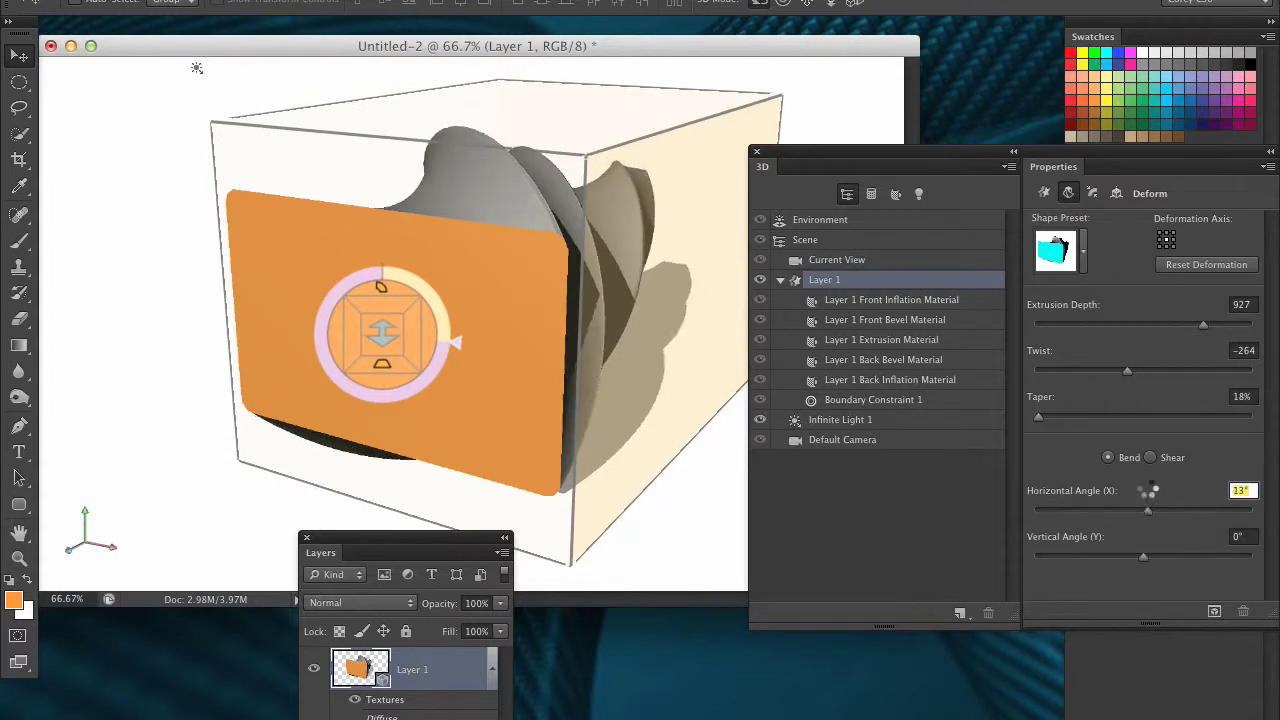
Deform the extrusion to a depth of 1584, a -235° twist, a 33% taper, and bend angles of 8° horizontal and 51° vertical.
mouse_move(1129, 557)
mouse_down()
mouse_move(1035, 555)
mouse_move(1194, 555)
mouse_move(1131, 541)
mouse_move(1180, 554)
mouse_move(1151, 556)
mouse_up()
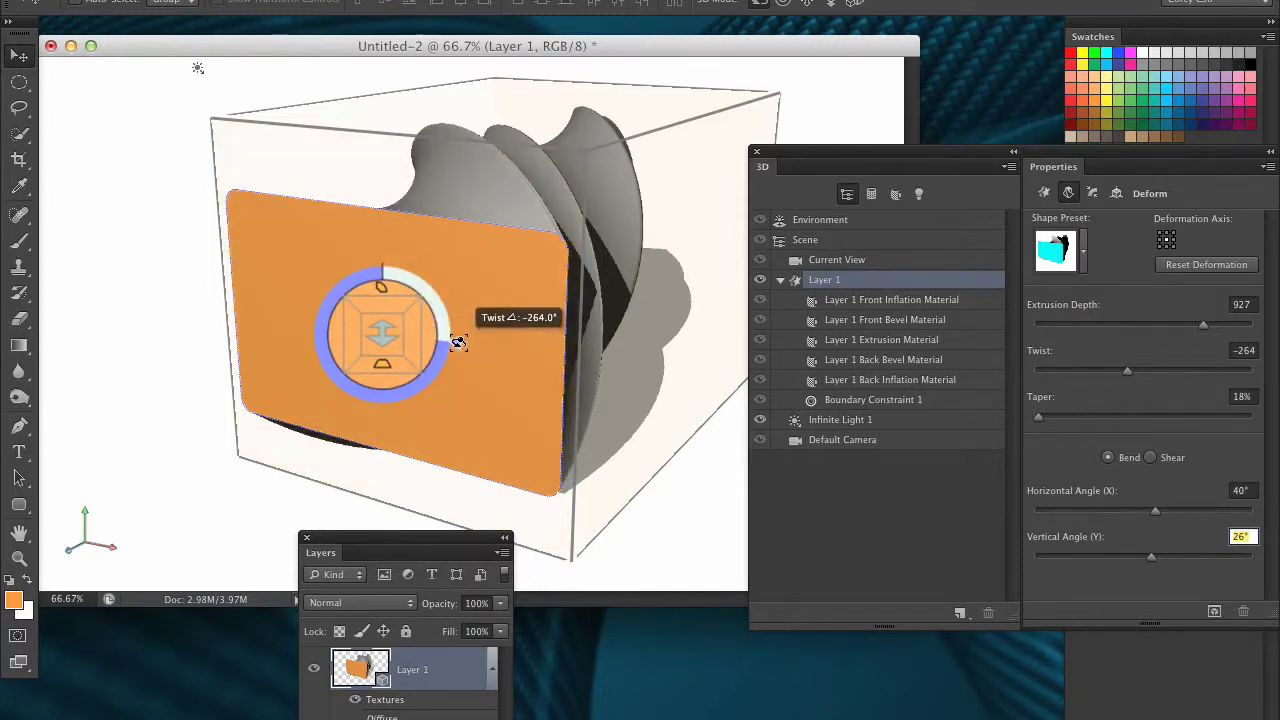
drag(441, 361, 414, 346)
drag(378, 291, 310, 200)
drag(382, 335, 491, 77)
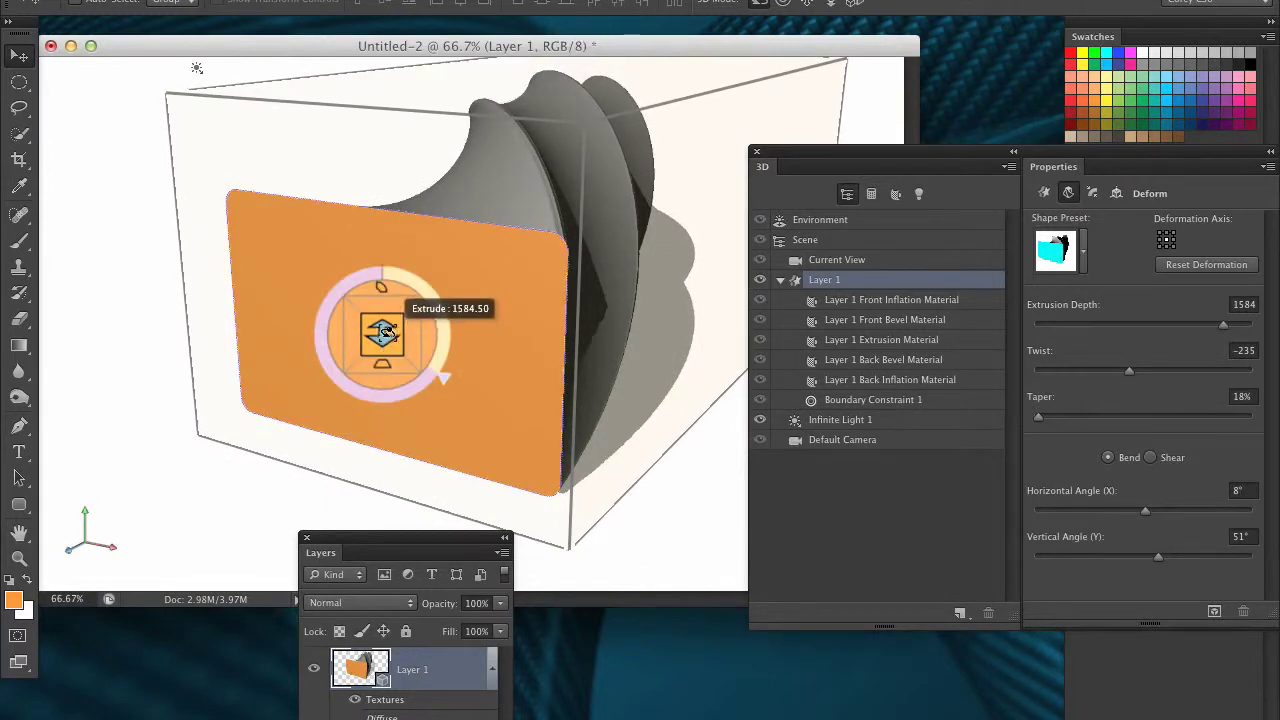
mouse_move(385, 363)
mouse_down()
mouse_move(569, 366)
mouse_move(337, 371)
mouse_move(440, 370)
mouse_move(410, 368)
mouse_up()
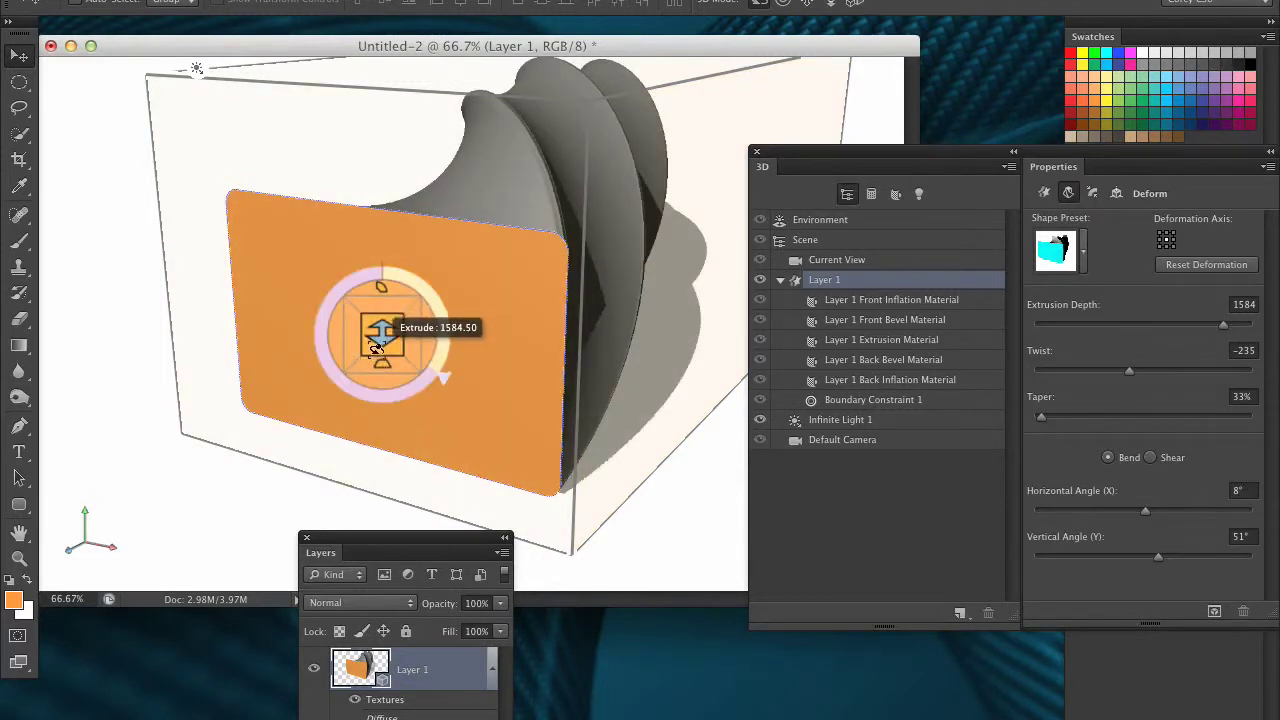
Inflate the front cap of the Layer 1 mesh to a strength of 17%.
drag(828, 158, 795, 162)
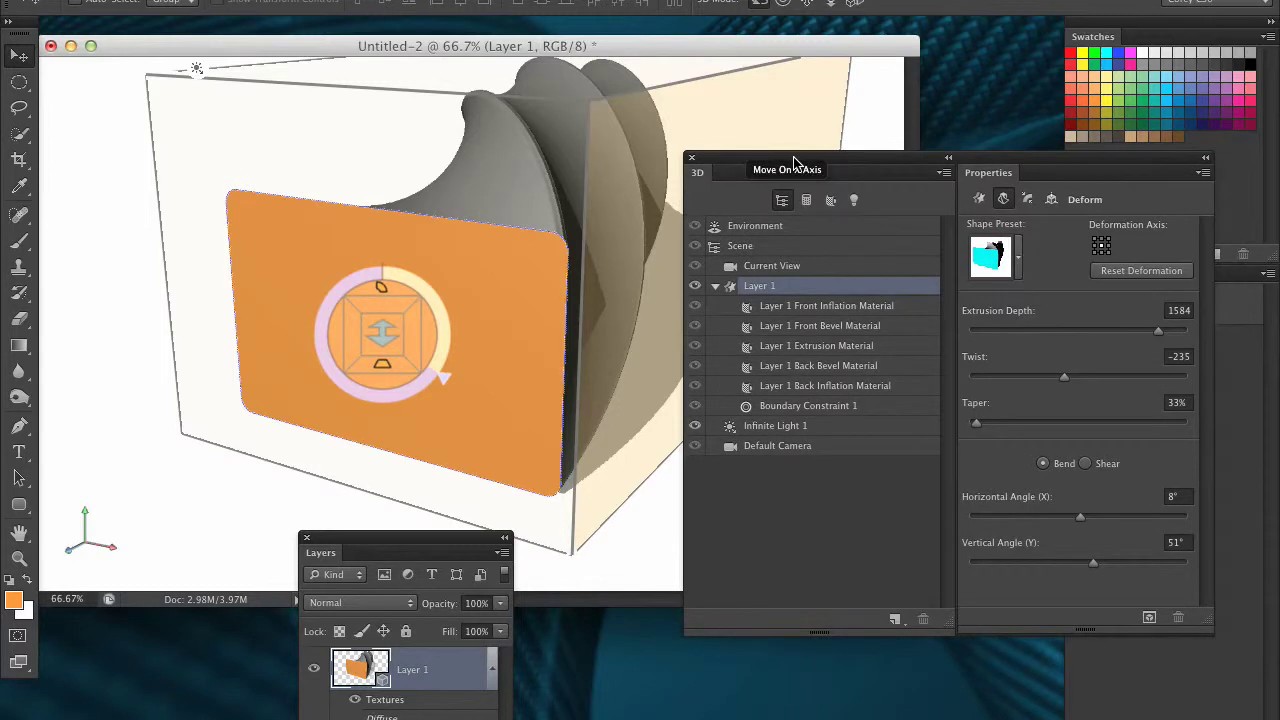
click(1030, 203)
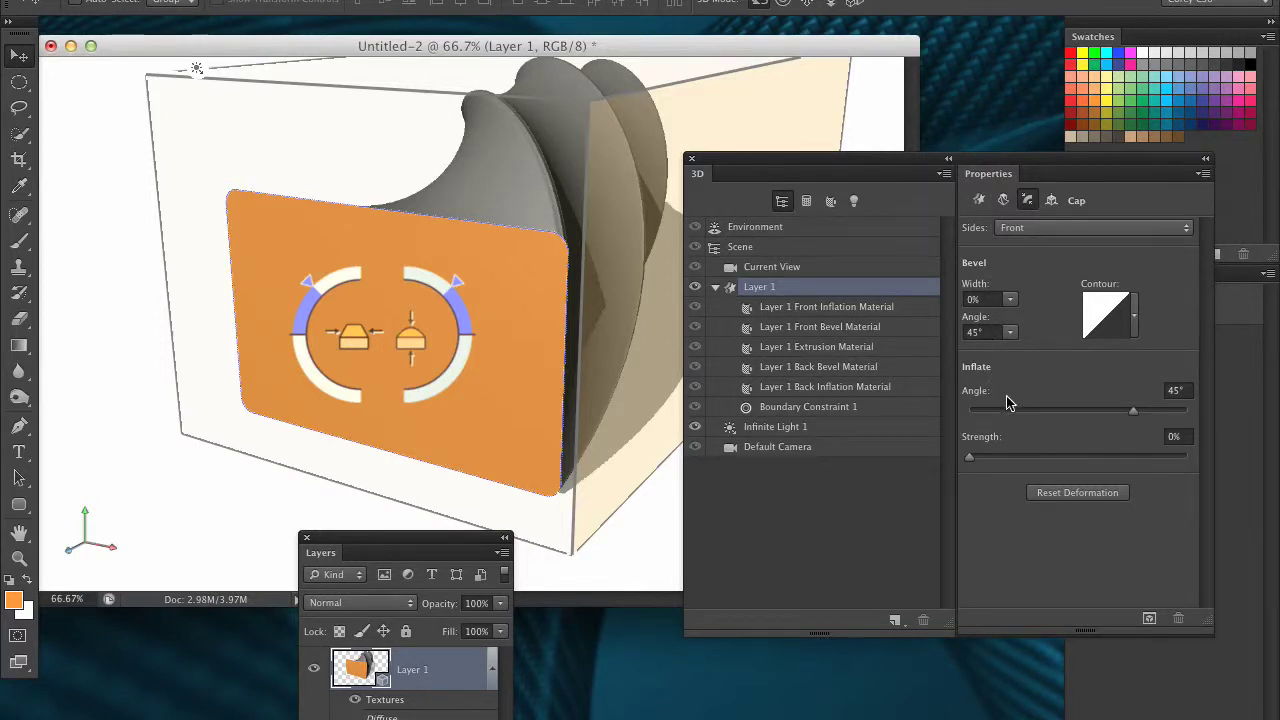
drag(970, 456, 1010, 456)
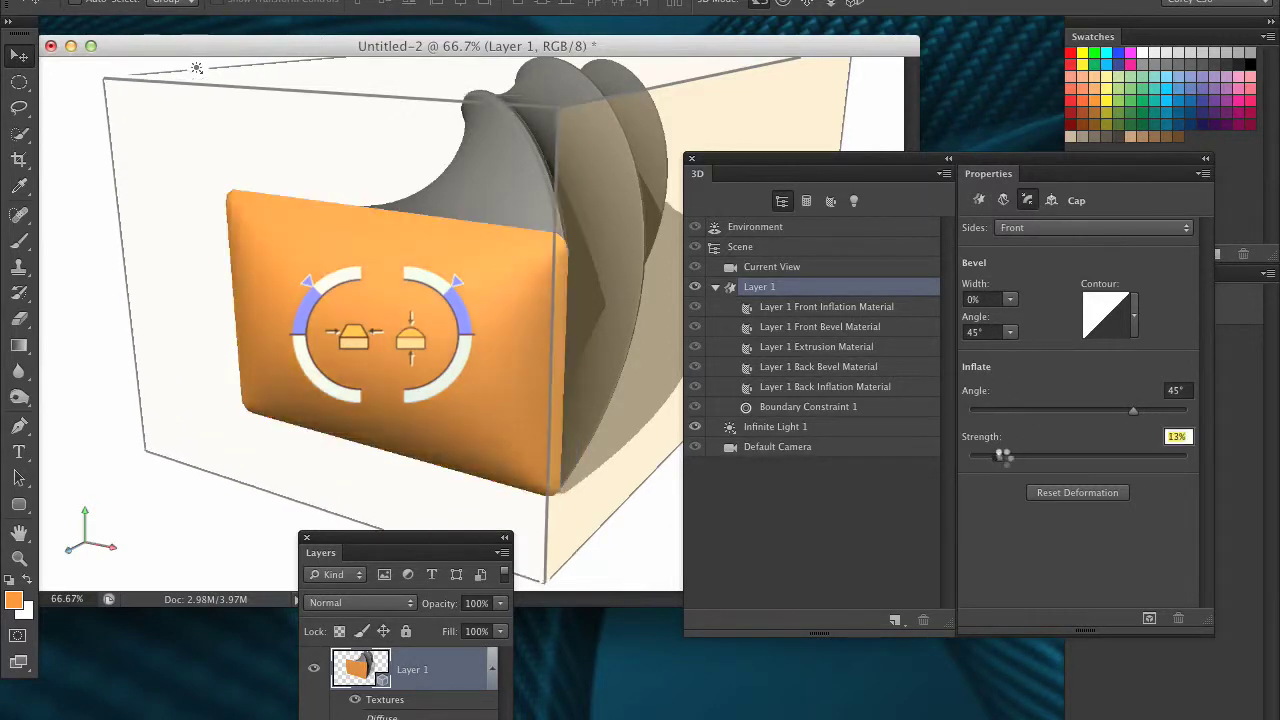
mouse_move(643, 477)
mouse_down()
mouse_move(620, 511)
mouse_move(408, 531)
mouse_move(677, 480)
mouse_move(663, 471)
mouse_up()
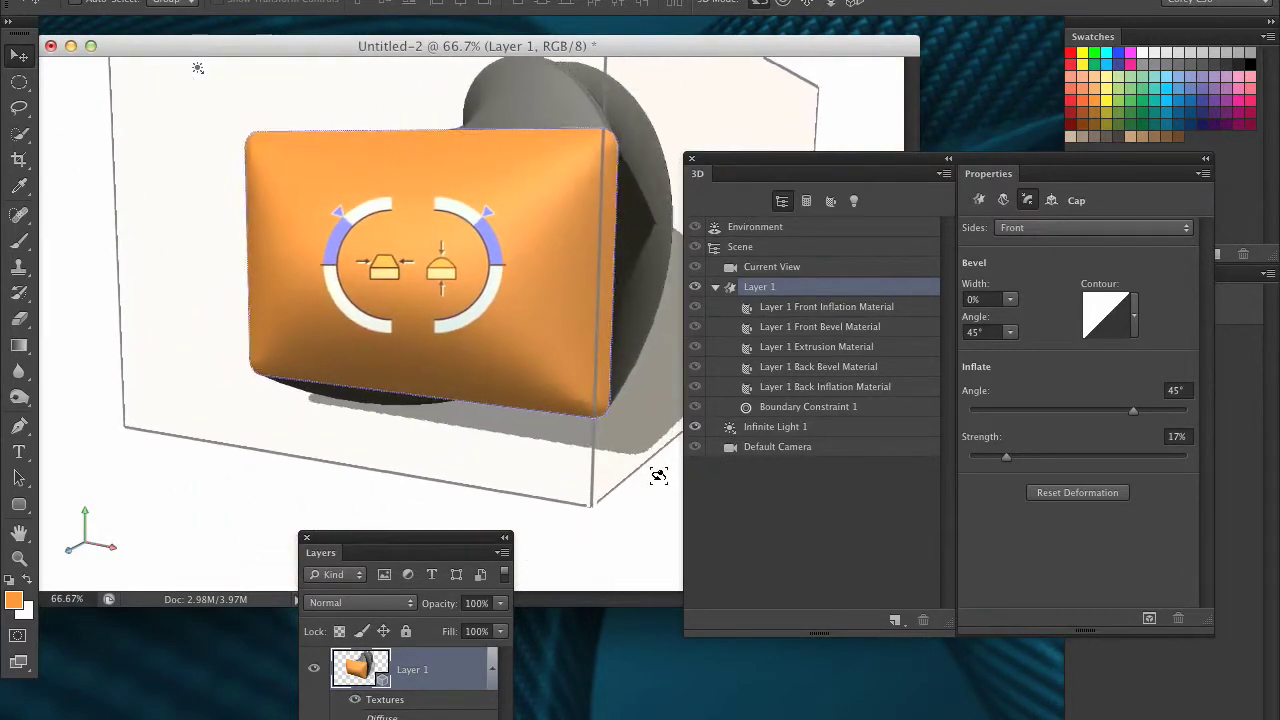
Examine the Layer 1 mesh's coordinates, deform, cap and mesh properties, along with the front inflation material and Current View camera settings.
click(1051, 200)
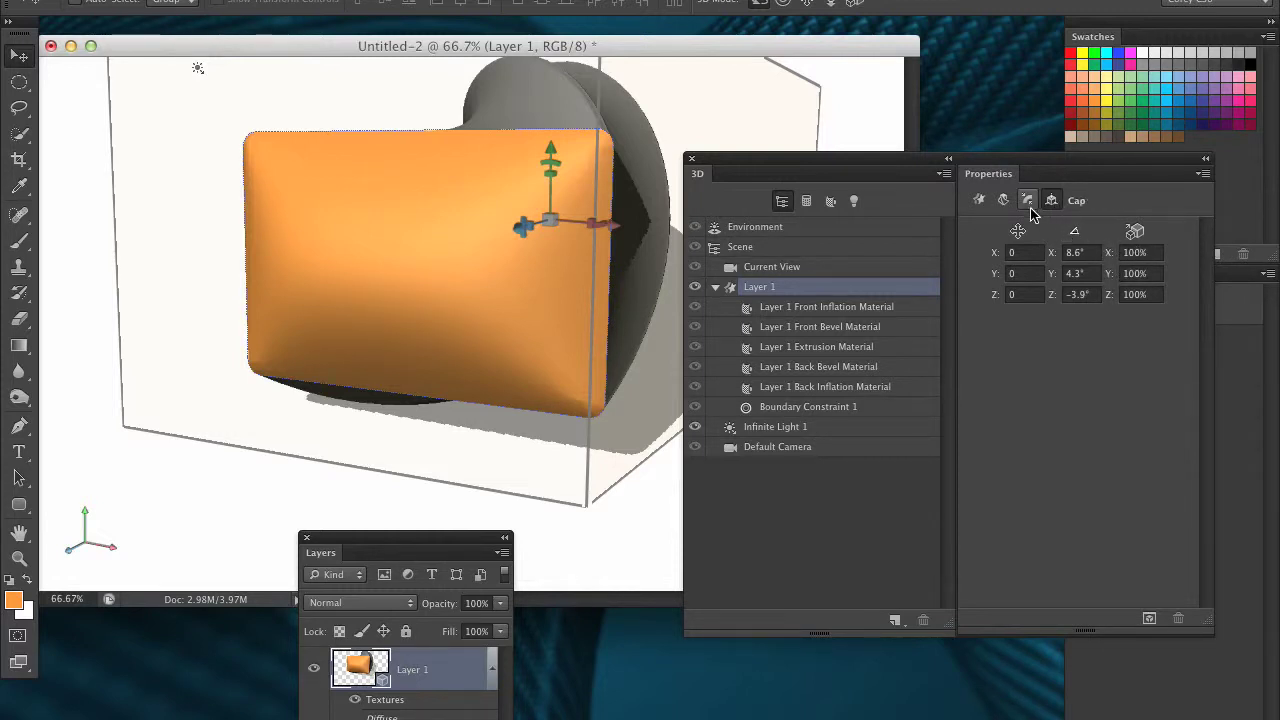
click(840, 307)
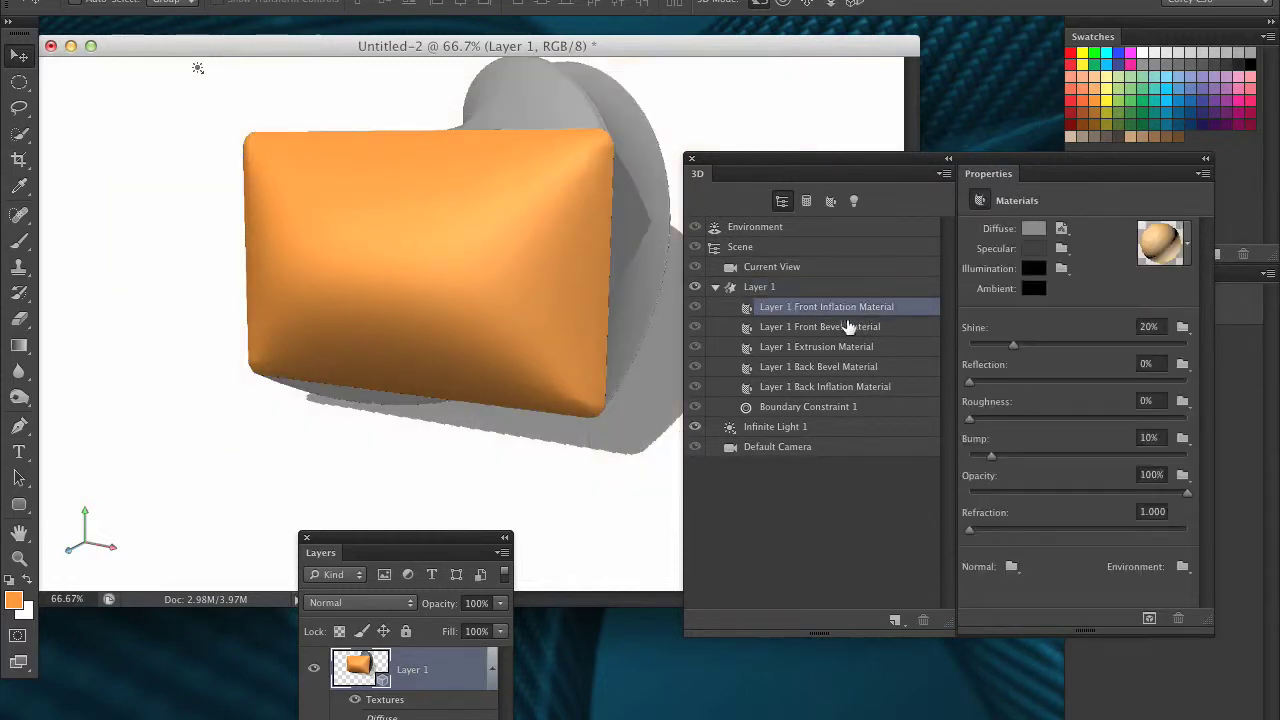
click(814, 287)
click(1003, 200)
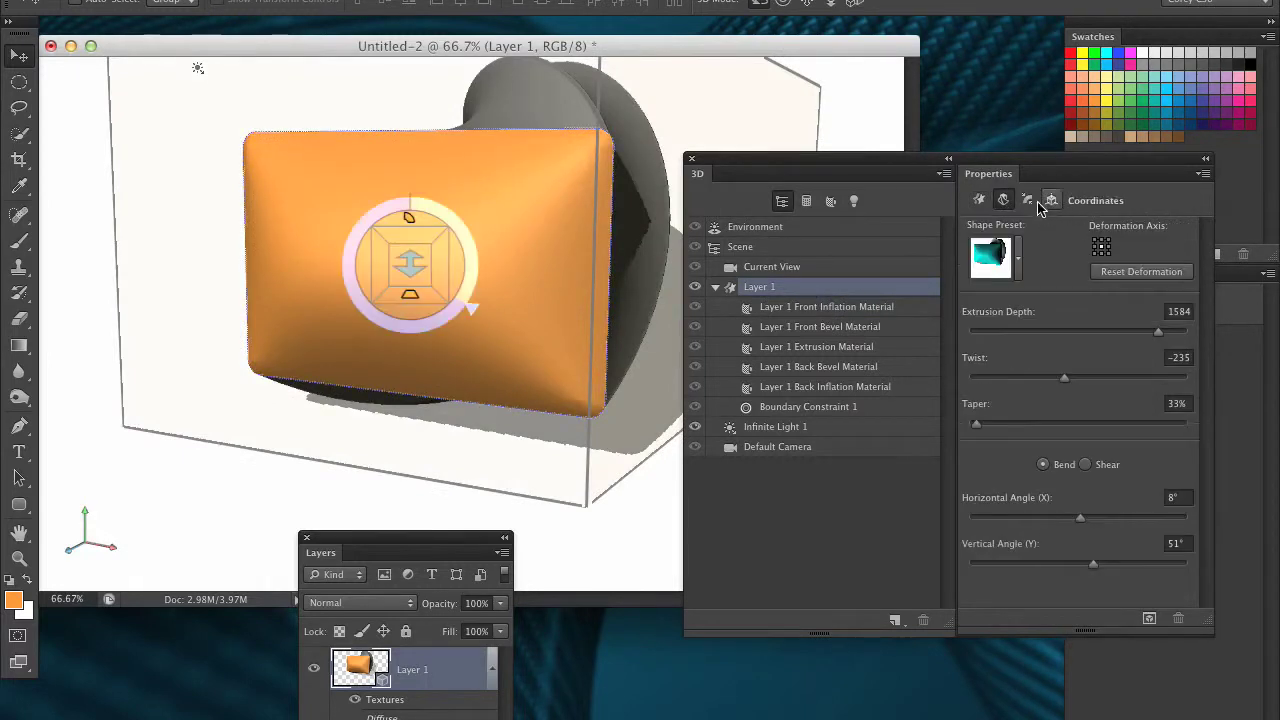
click(1028, 200)
click(979, 200)
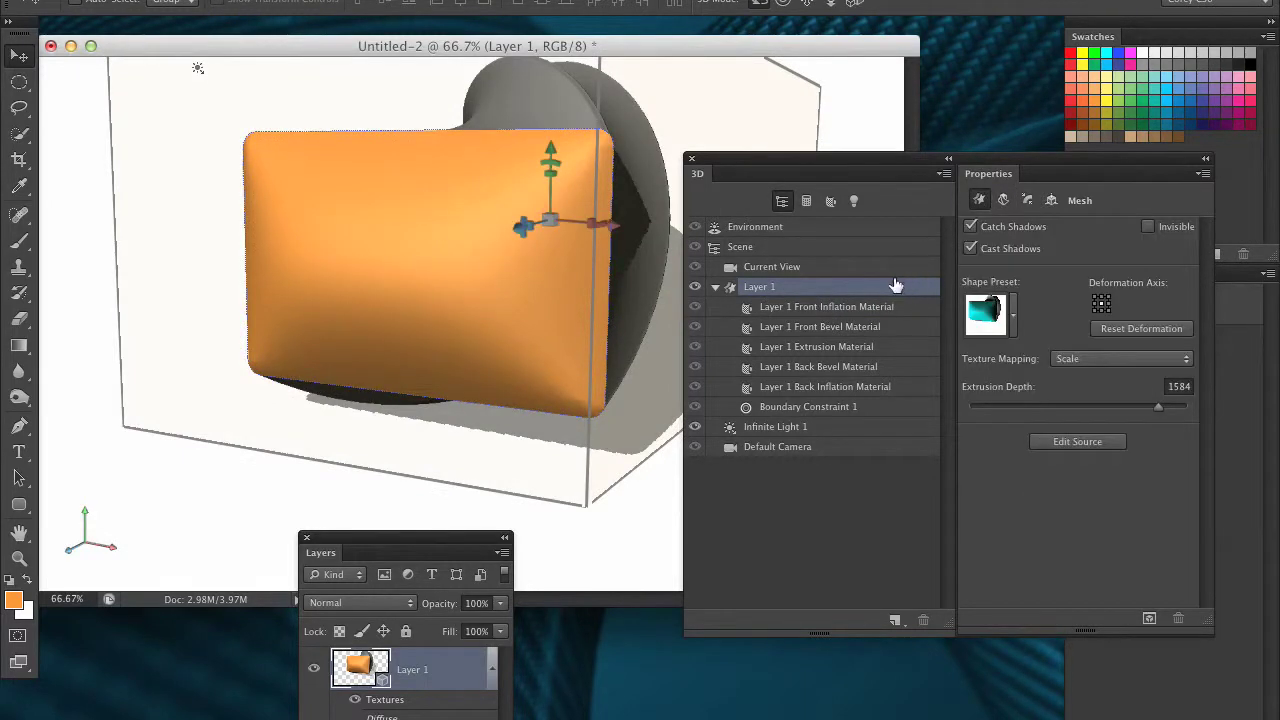
click(840, 268)
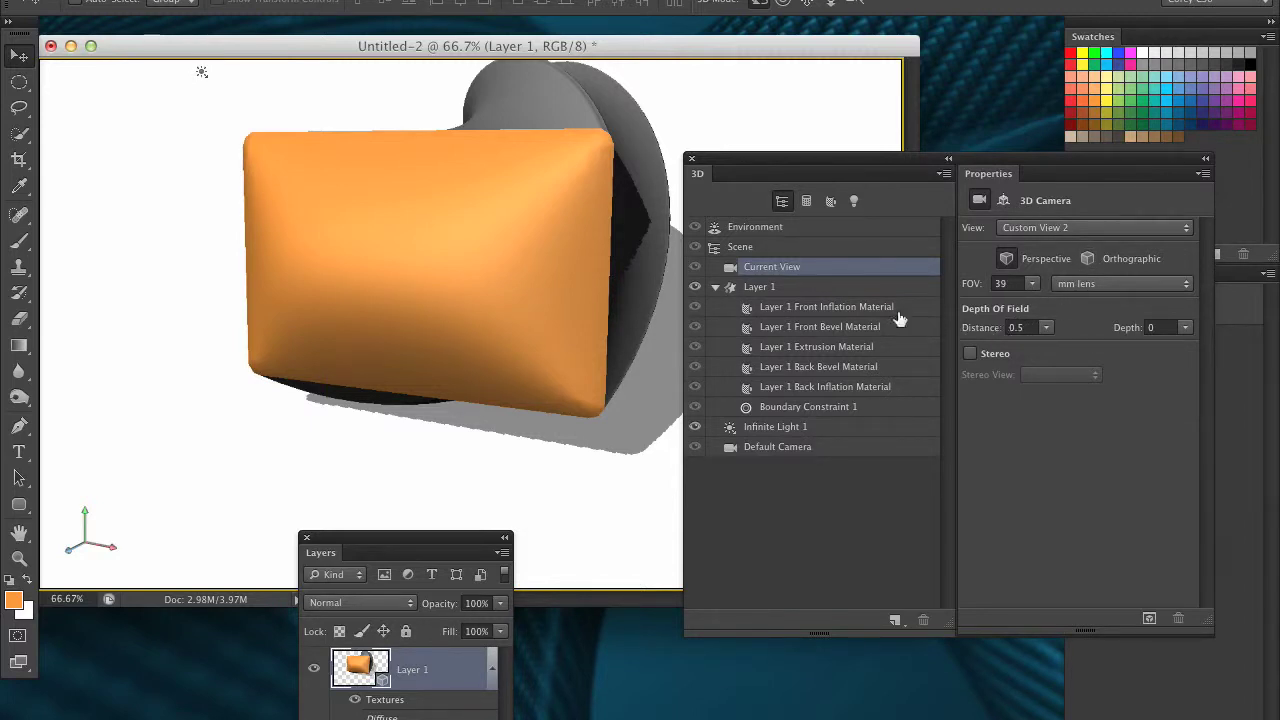
click(789, 287)
click(1003, 199)
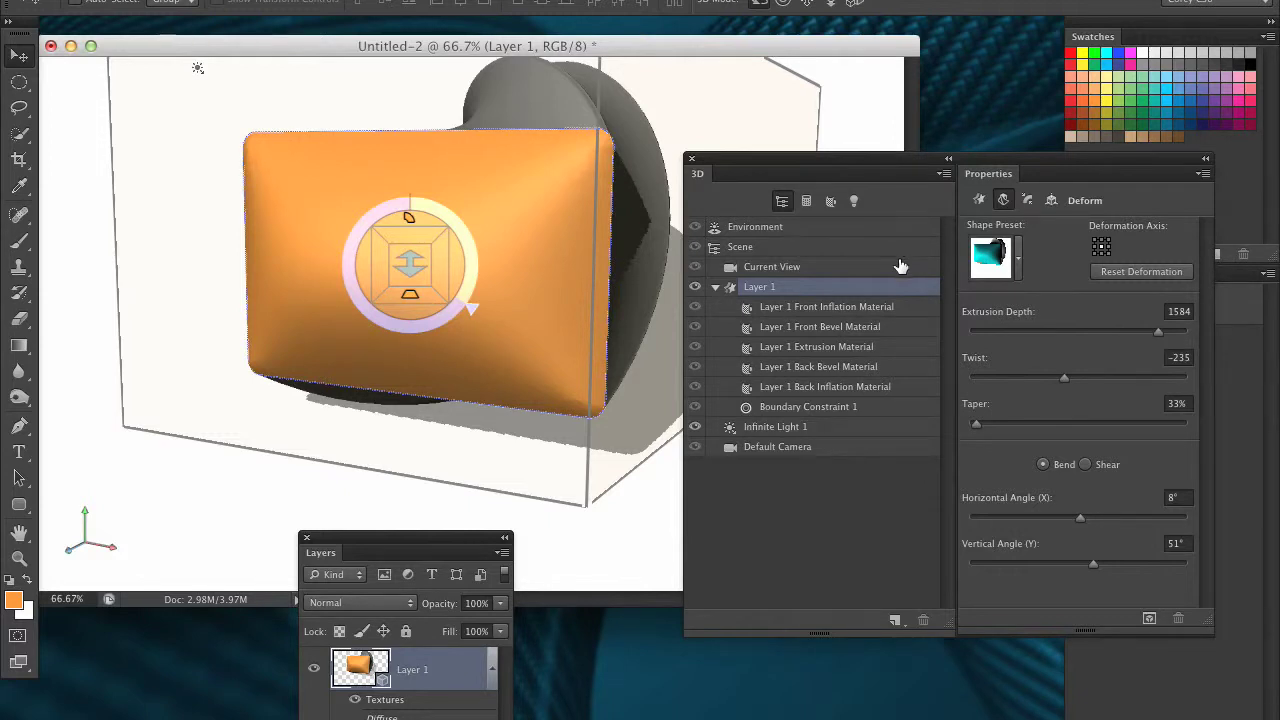
click(975, 196)
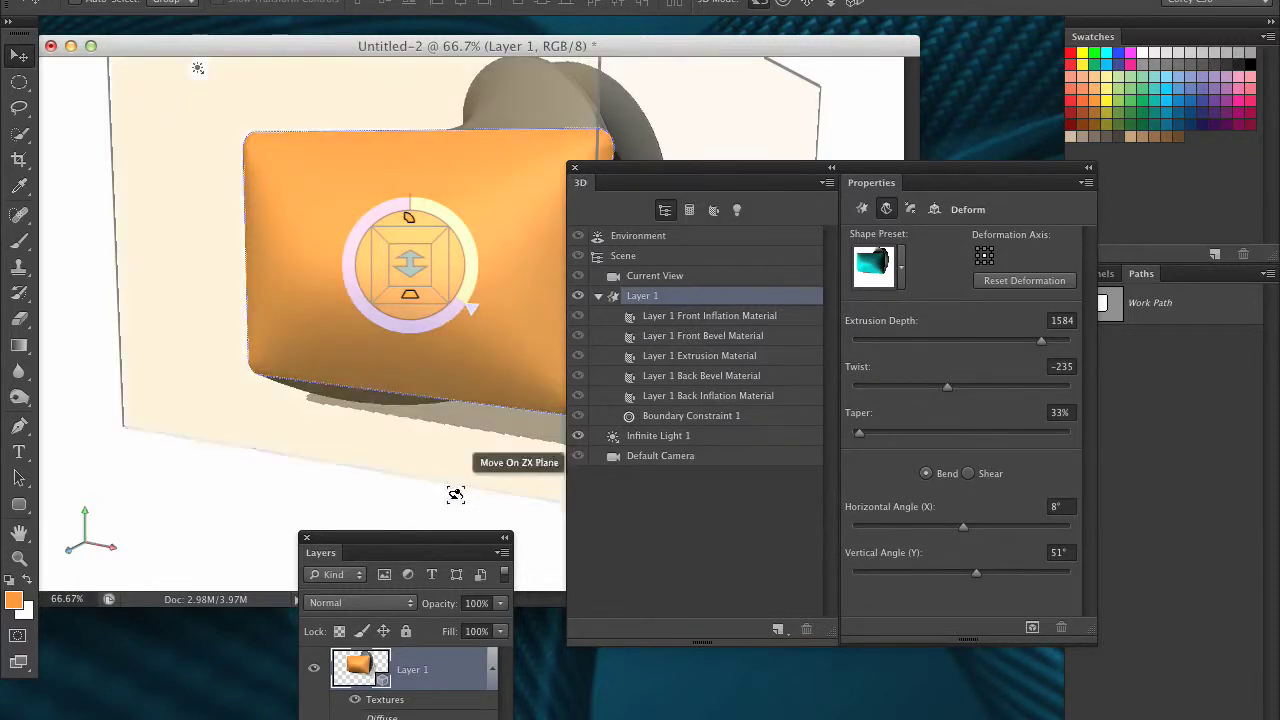
Move the Layers panel down out of the way and examine the Current View, Scene, and Environment properties.
drag(445, 545, 374, 681)
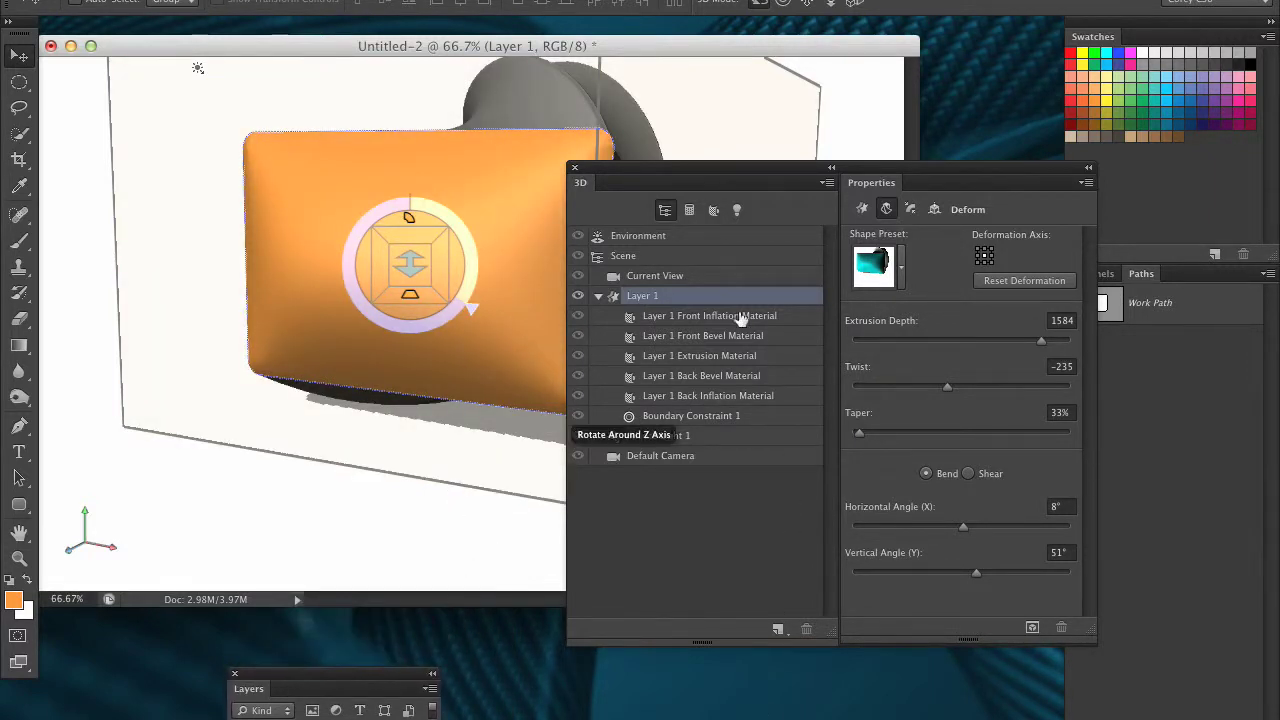
click(689, 276)
click(709, 256)
click(740, 236)
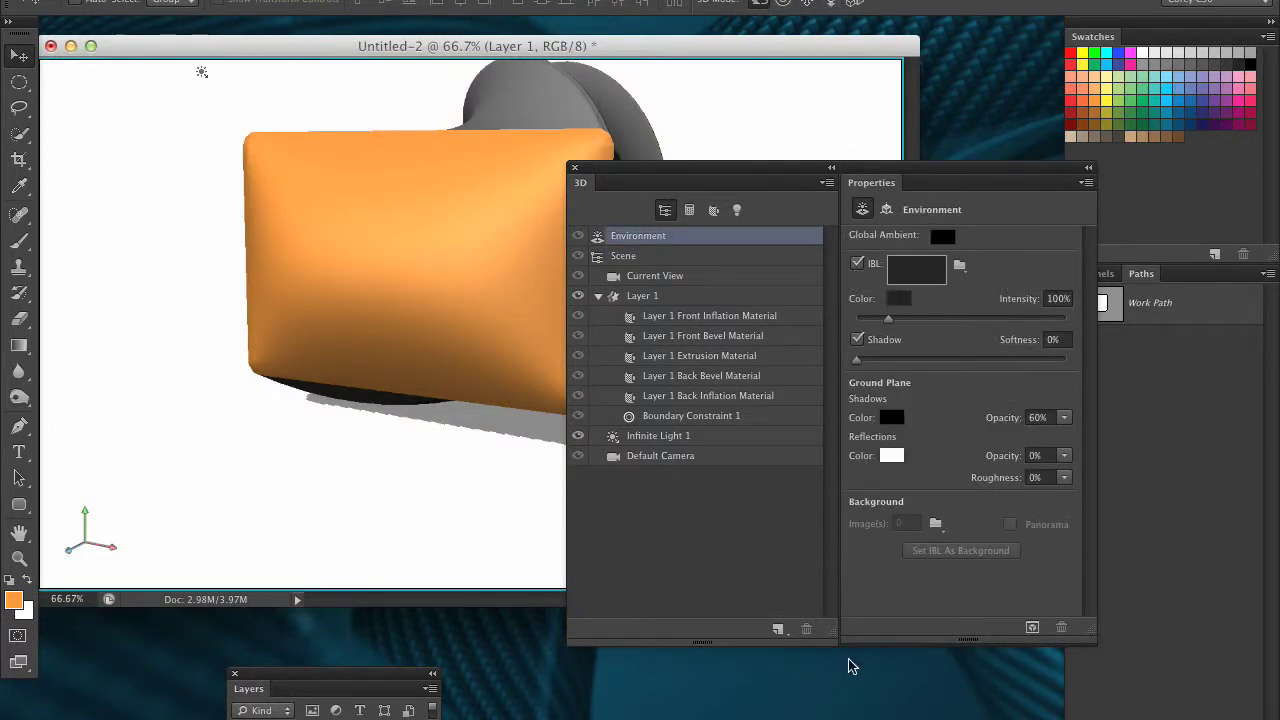
Show the Layers panel beside the 3D and Properties panels, close it, and reposition the remaining panels.
drag(955, 177, 922, 234)
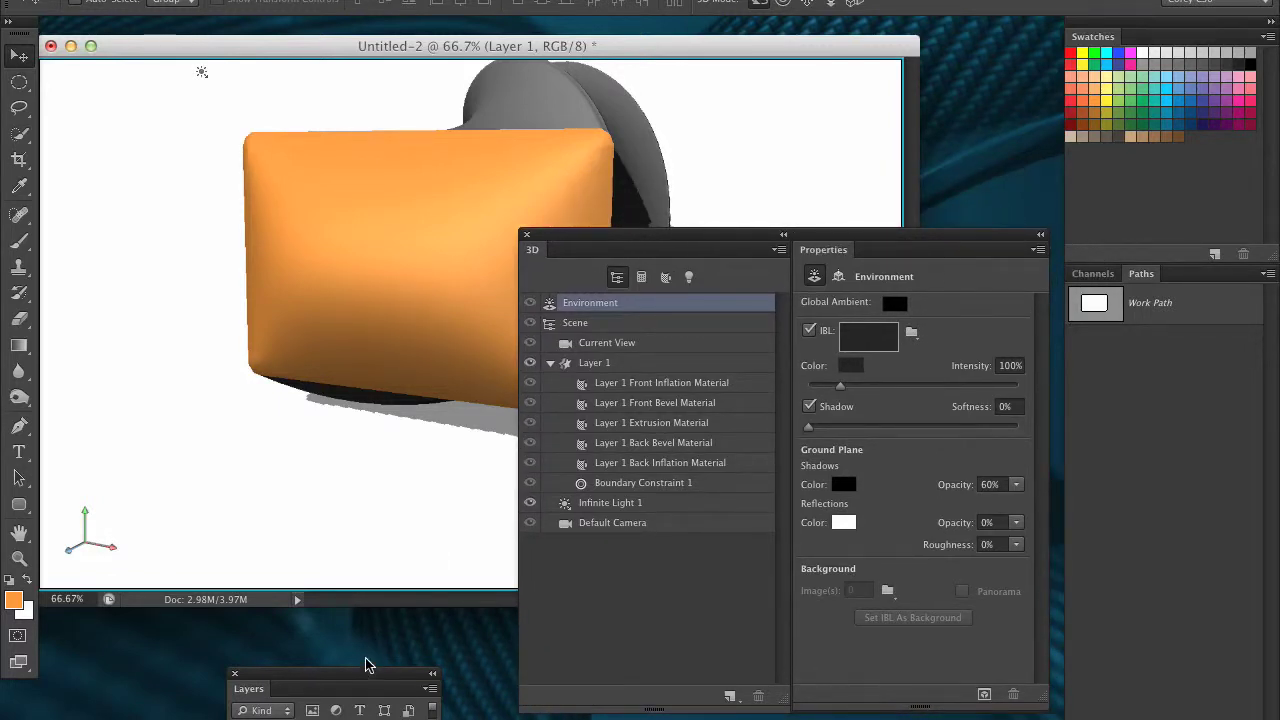
drag(370, 695, 390, 247)
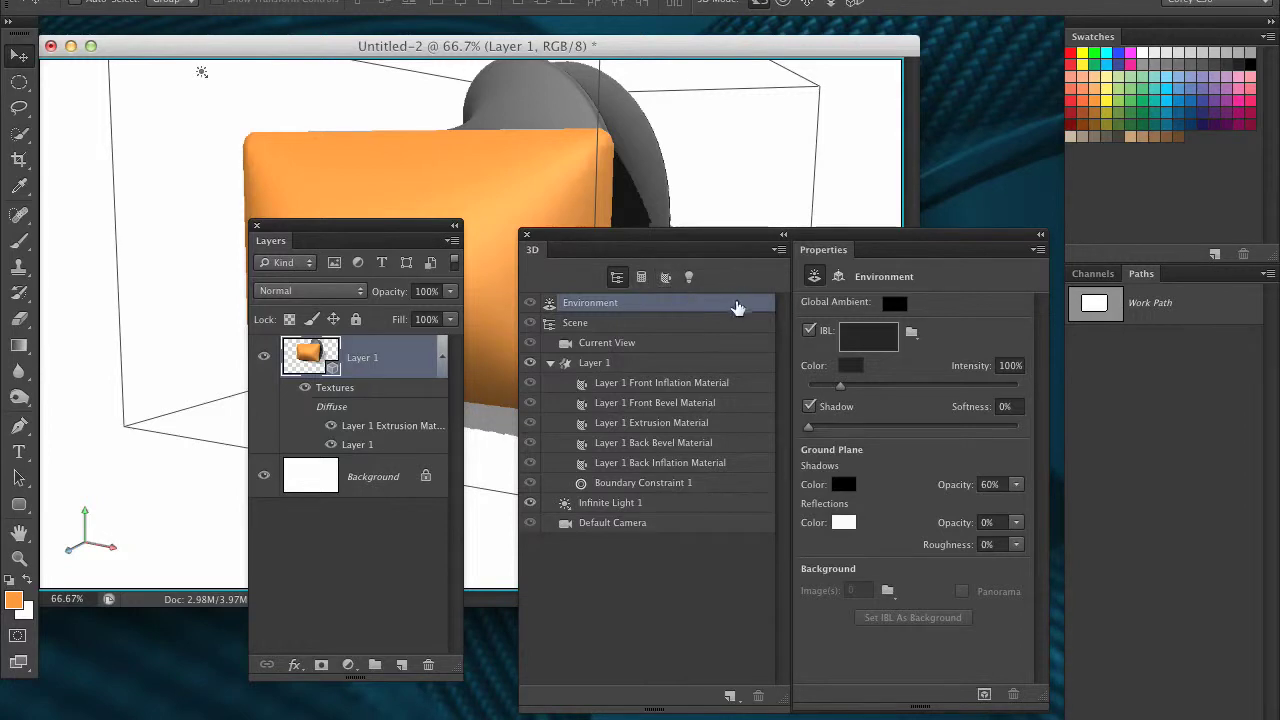
mouse_move(855, 234)
mouse_down()
mouse_move(919, 224)
mouse_move(855, 218)
mouse_up()
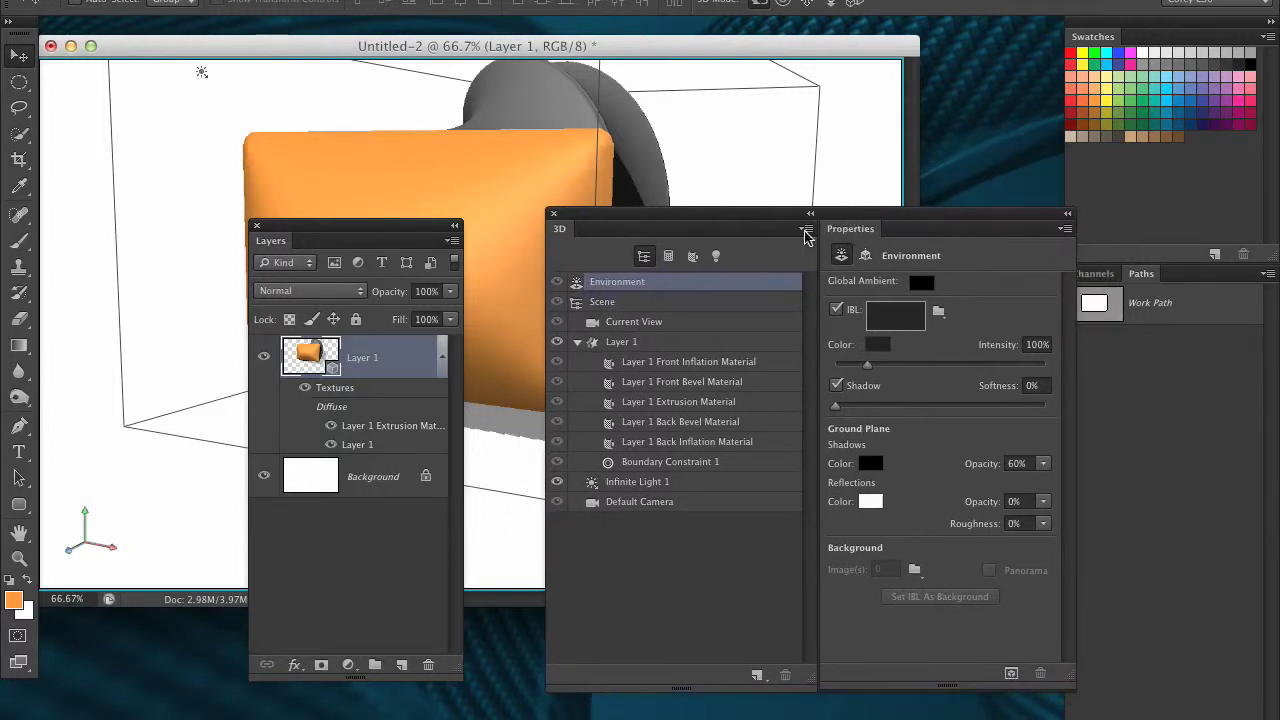
click(256, 225)
drag(660, 220, 594, 236)
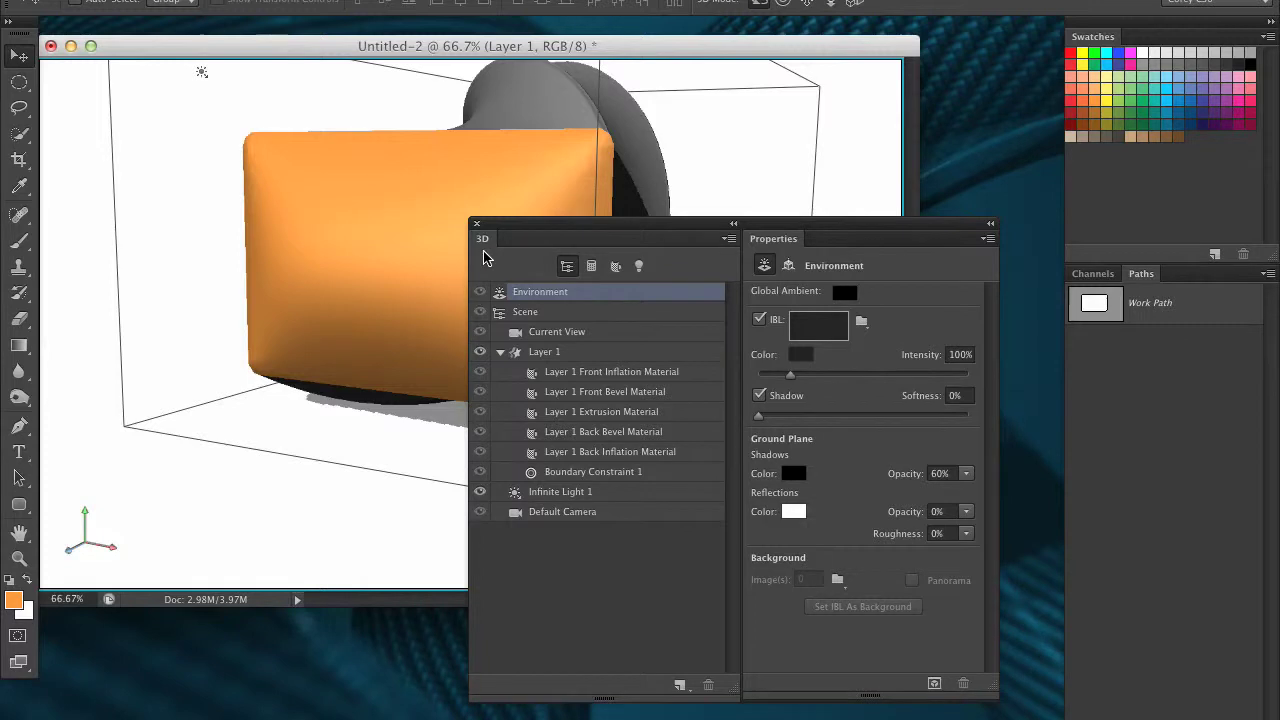
Examine the properties of Layer 1's inflation, bevel, and extrusion materials, with the panels moved clear of the mesh.
click(606, 395)
click(630, 413)
click(640, 451)
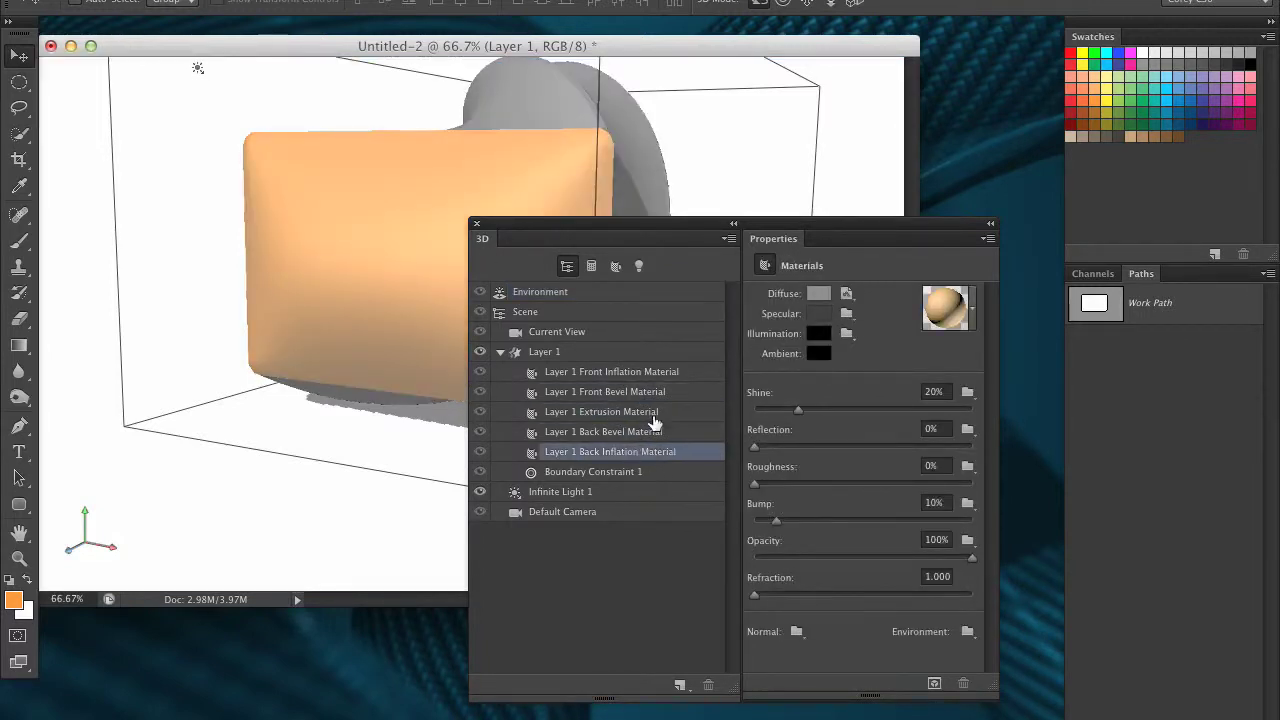
click(655, 371)
drag(654, 228, 885, 282)
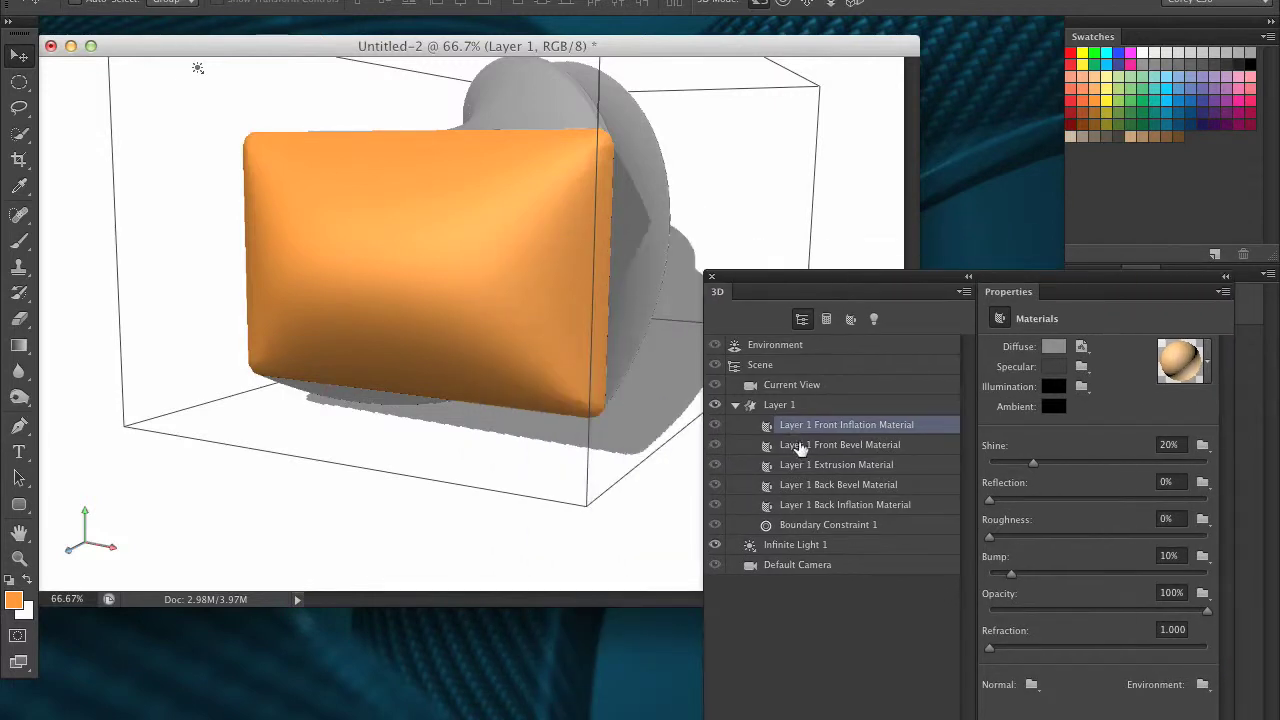
click(824, 455)
click(840, 466)
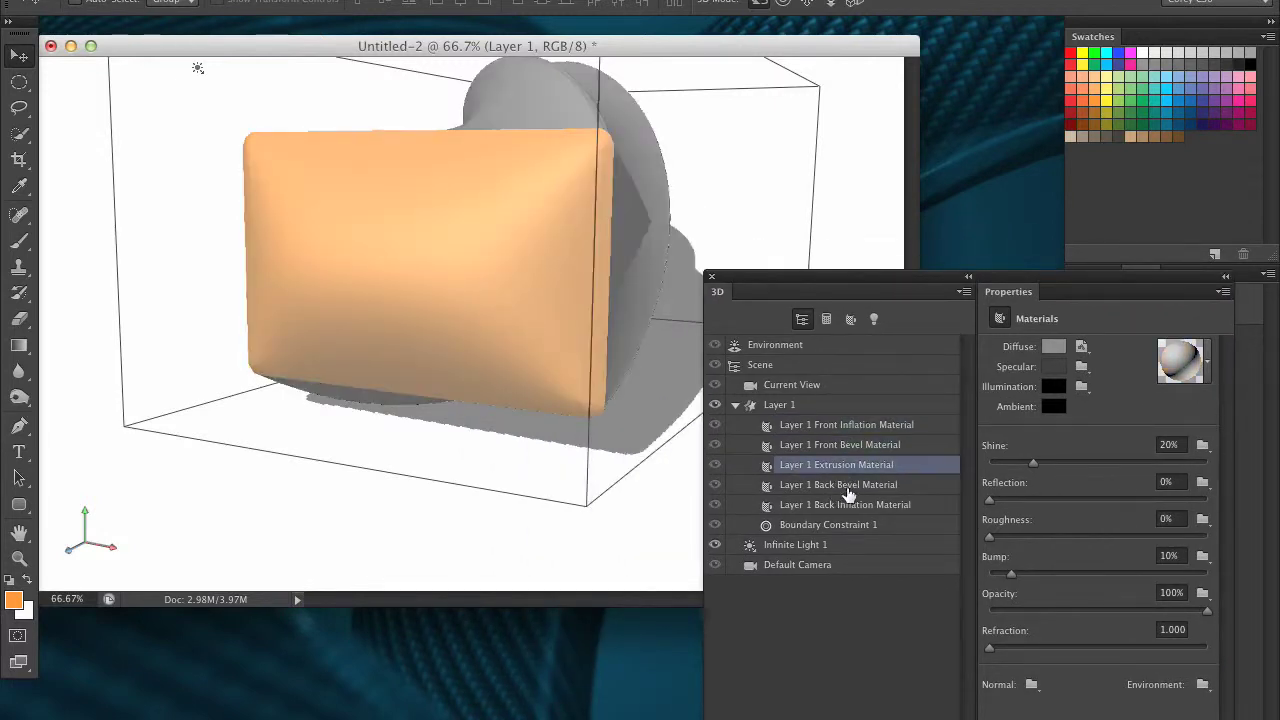
click(845, 486)
click(851, 506)
click(866, 425)
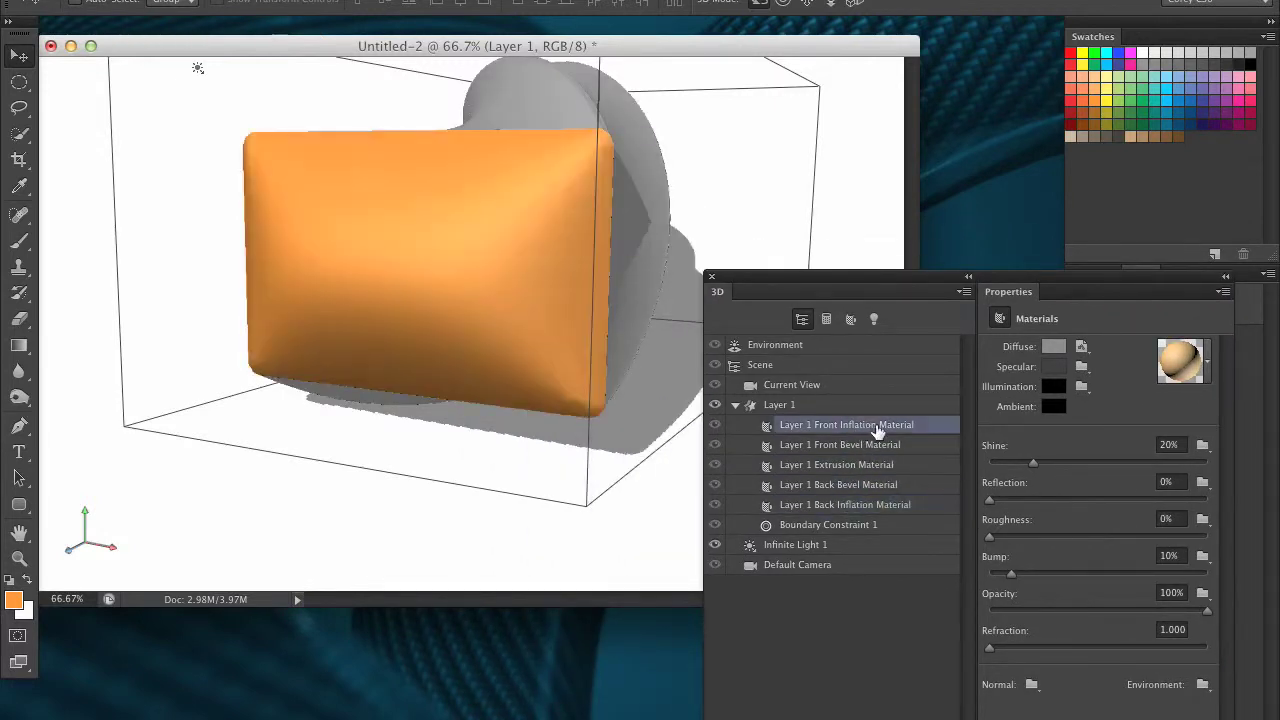
Compare the properties shown for the Environment, Boundary Constraint 1, Infinite Light 1, and Layer 1's materials.
click(789, 345)
click(822, 427)
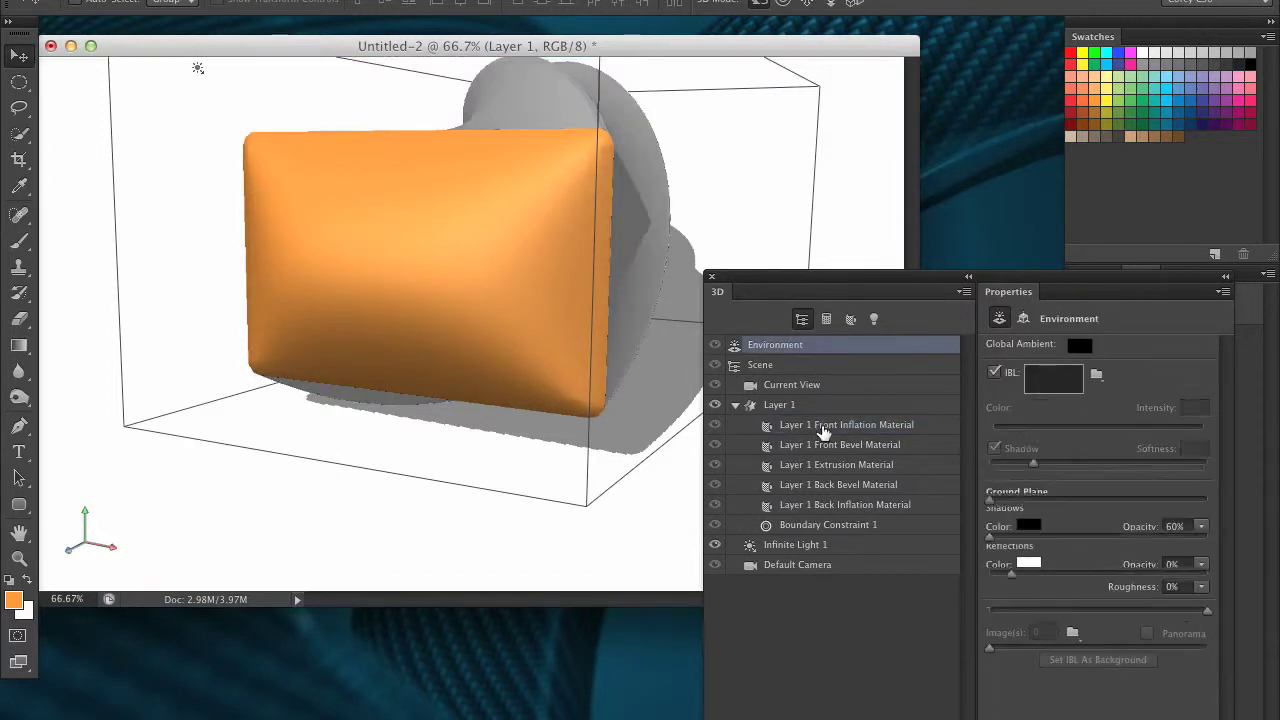
click(820, 466)
click(833, 505)
click(829, 525)
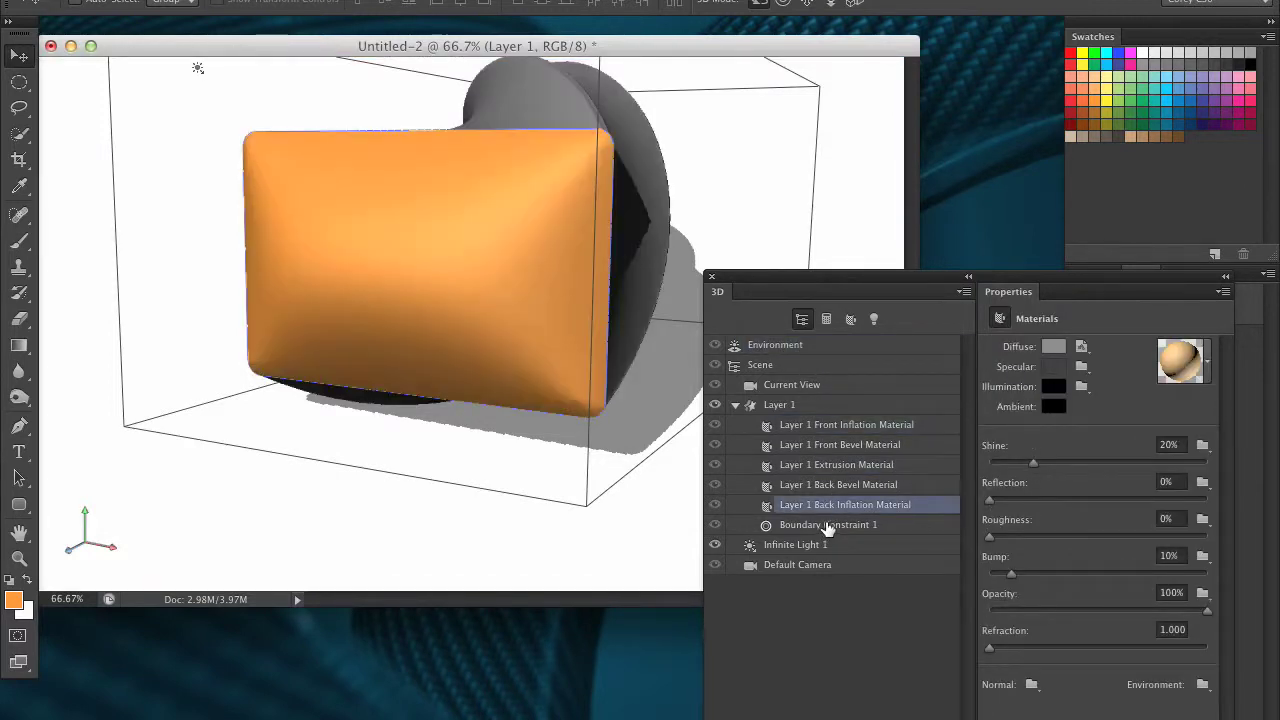
click(840, 506)
click(850, 448)
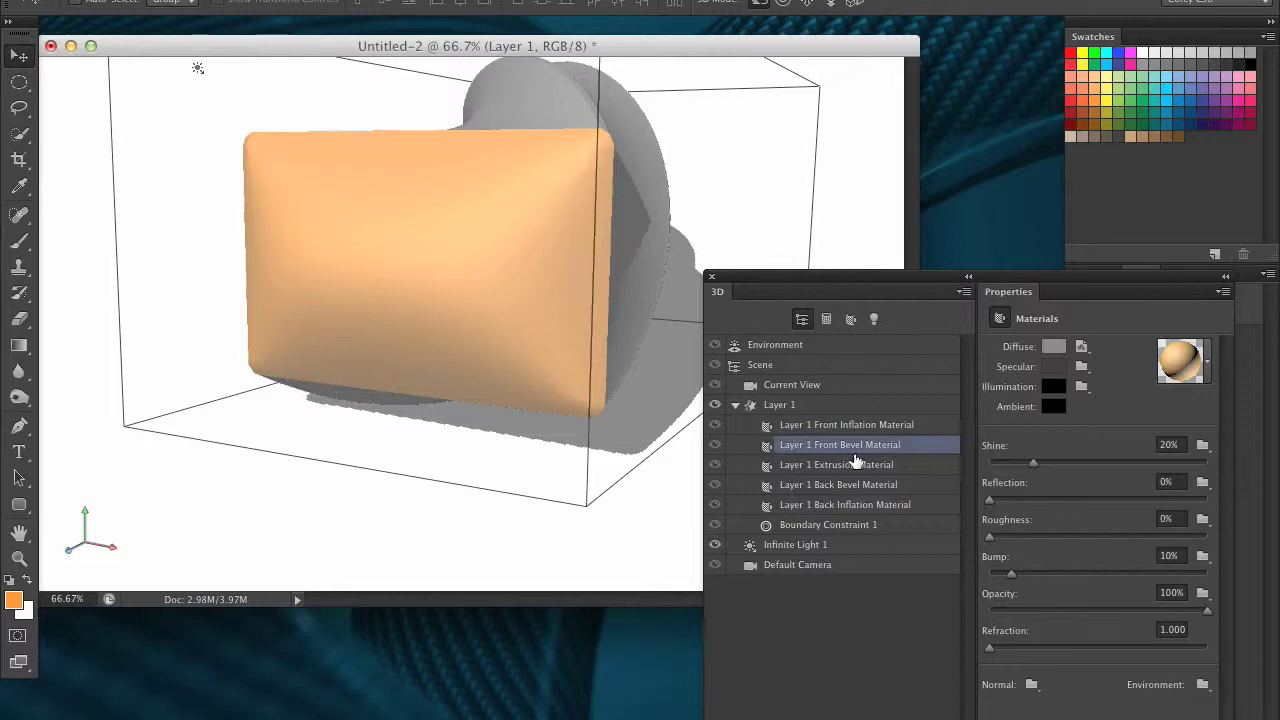
click(858, 428)
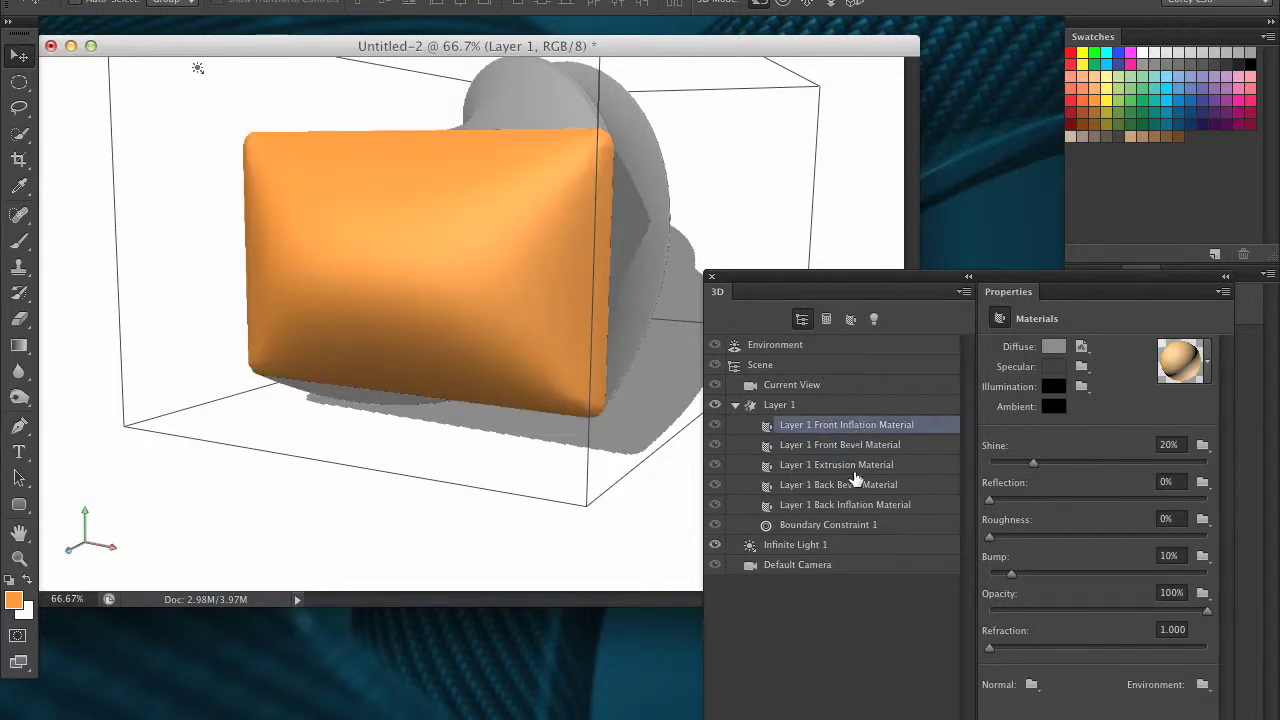
click(800, 545)
click(835, 504)
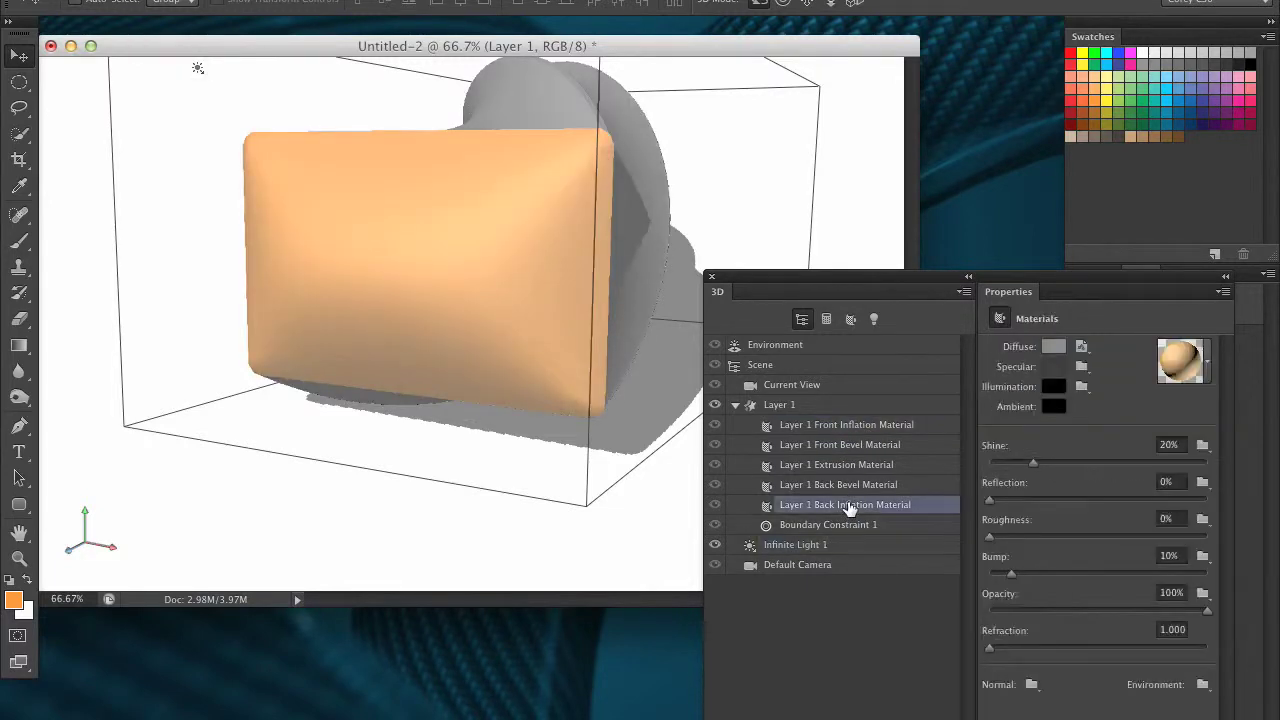
Reposition the 3D and Properties panels so they no longer cover the inflated front face.
drag(997, 283, 845, 172)
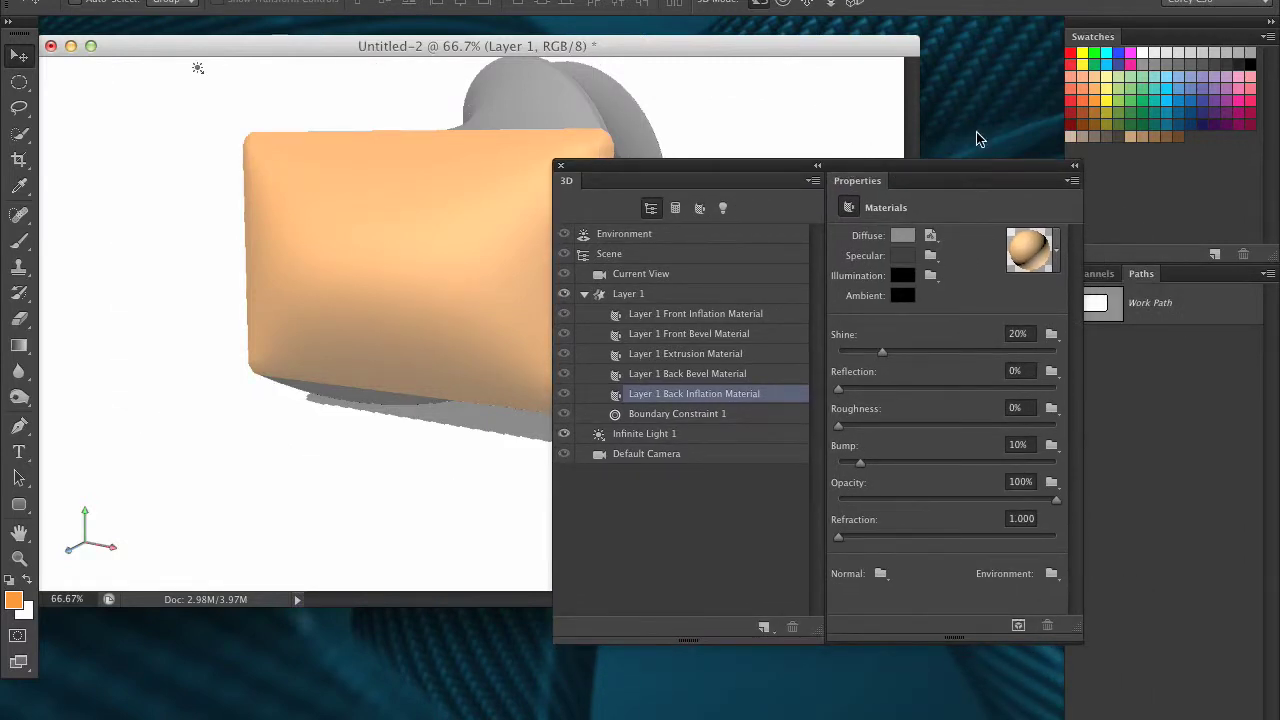
drag(877, 165, 828, 159)
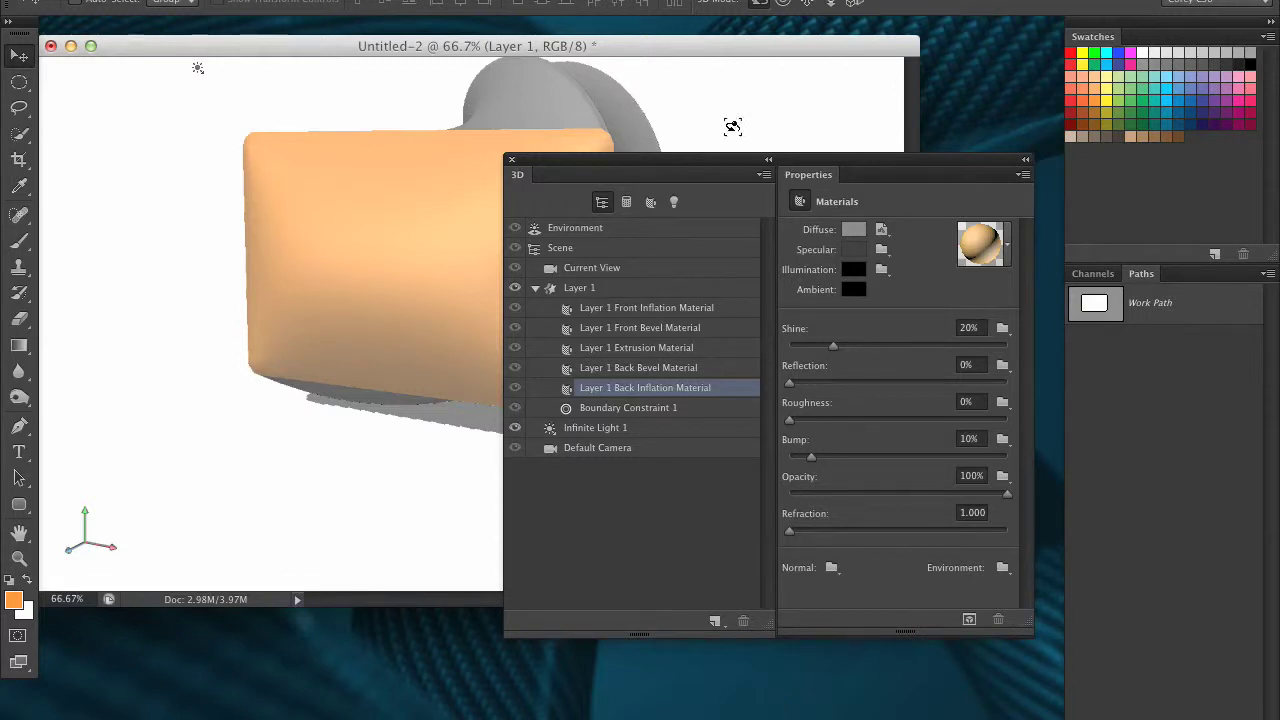
drag(709, 160, 724, 219)
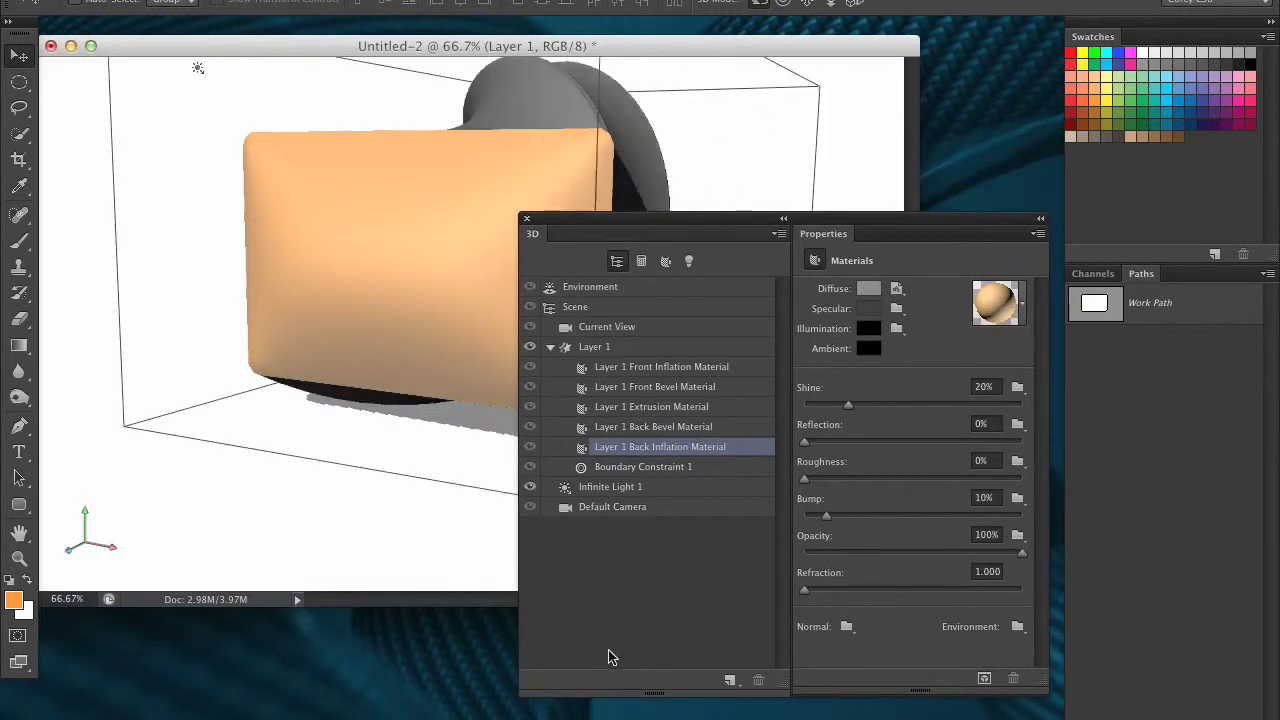
drag(614, 217, 792, 297)
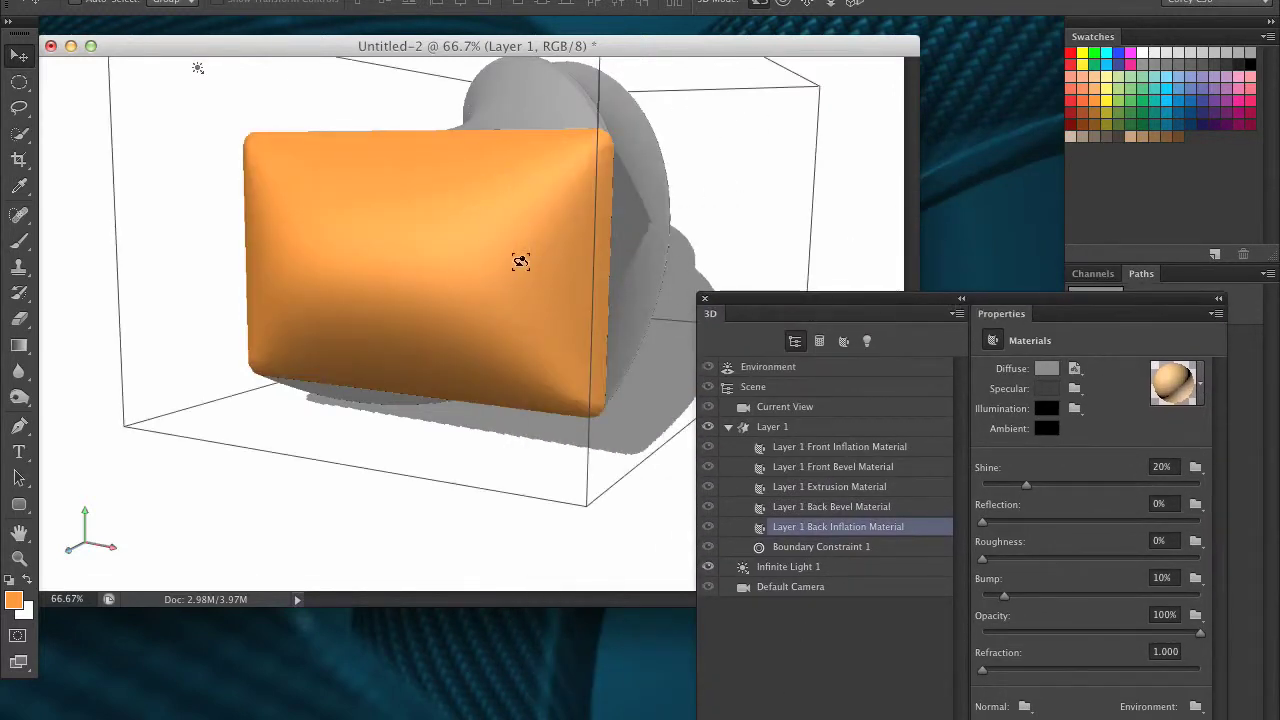